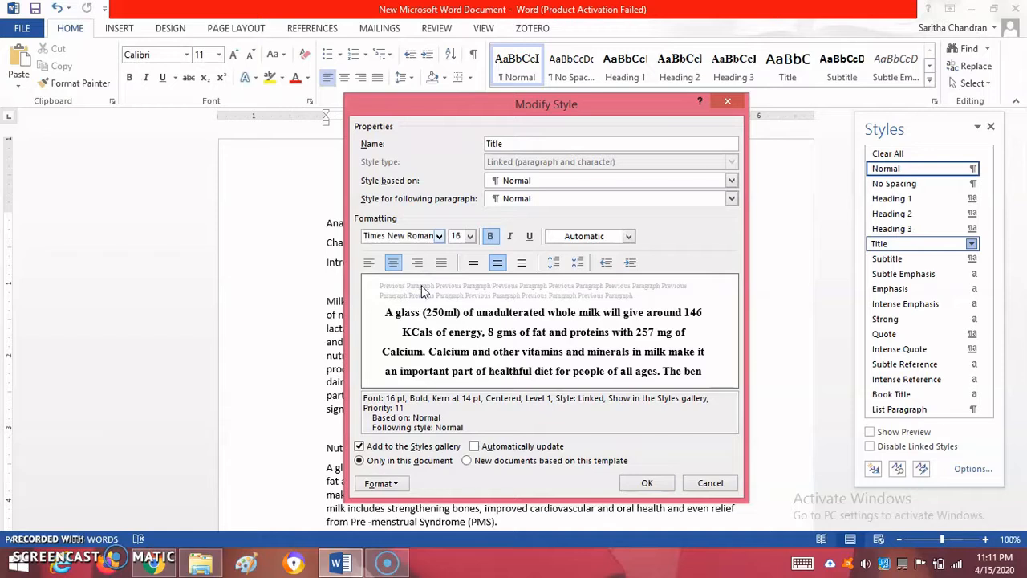
Set the Title style's font size to 14 and turn on the All caps effect
{"action": "left_click", "coordinate": [470, 238]}
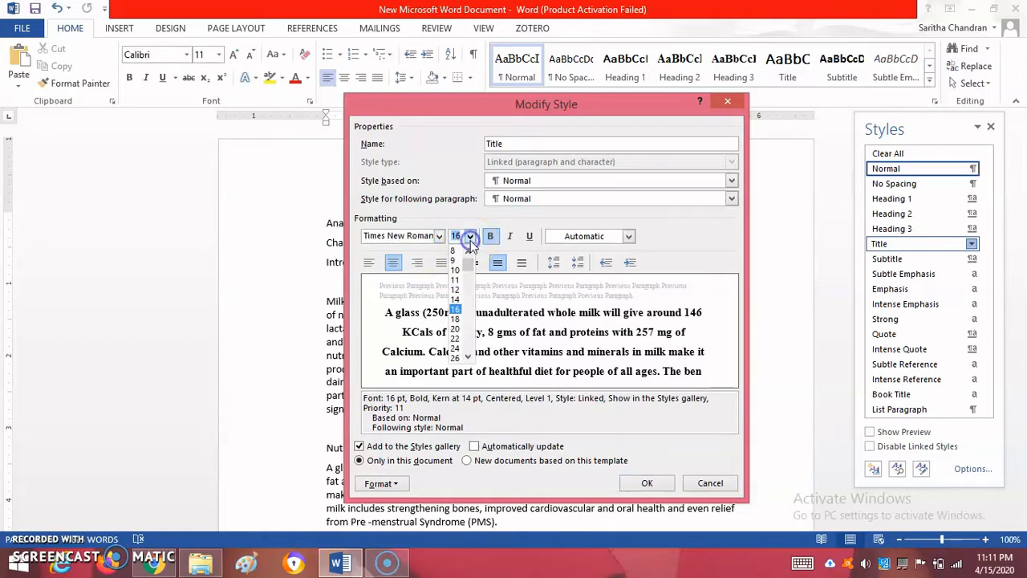
{"action": "left_click", "coordinate": [455, 303]}
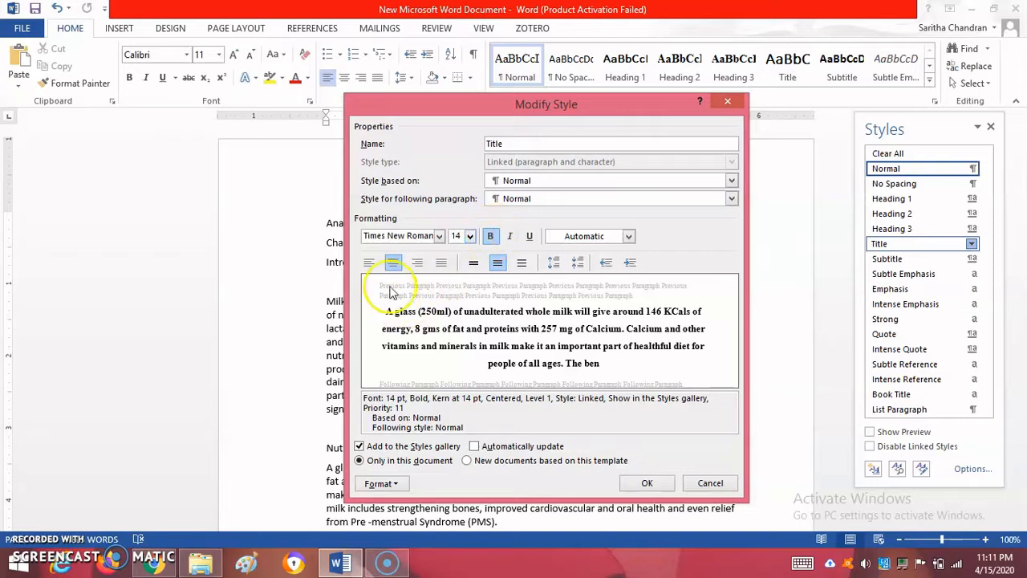
{"action": "left_click", "coordinate": [380, 483]}
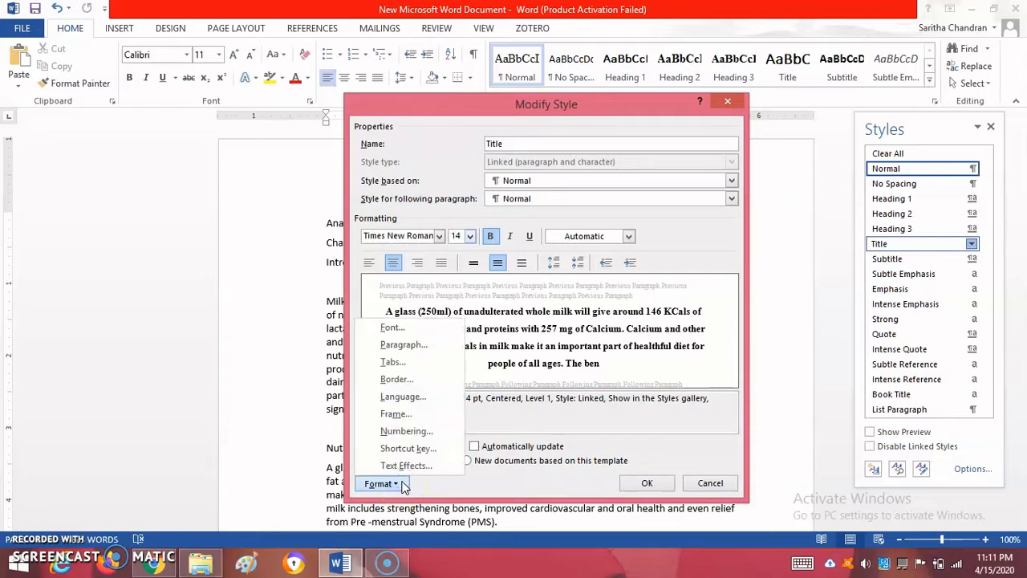
{"action": "left_click", "coordinate": [424, 329]}
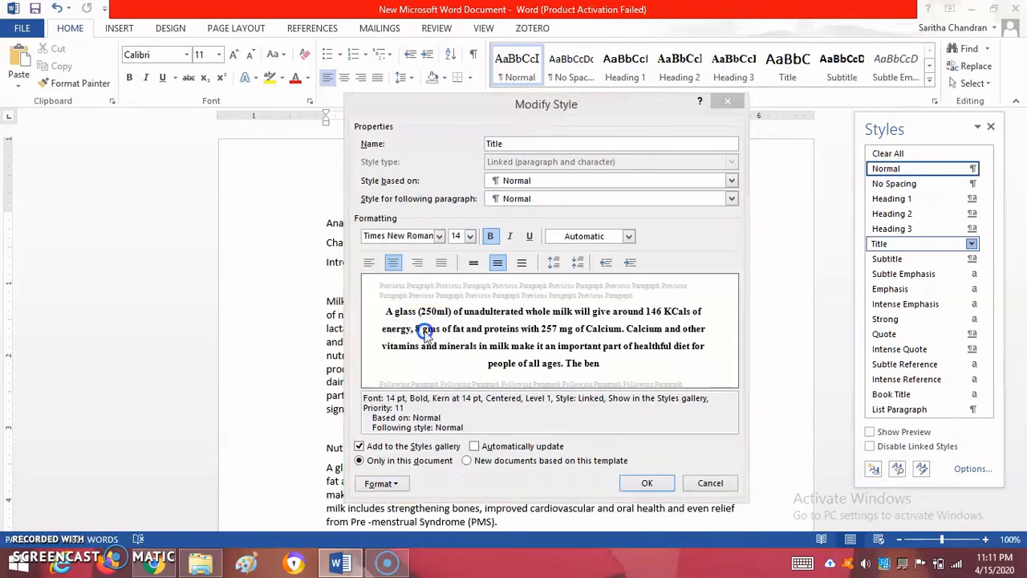
{"action": "left_click", "coordinate": [573, 294]}
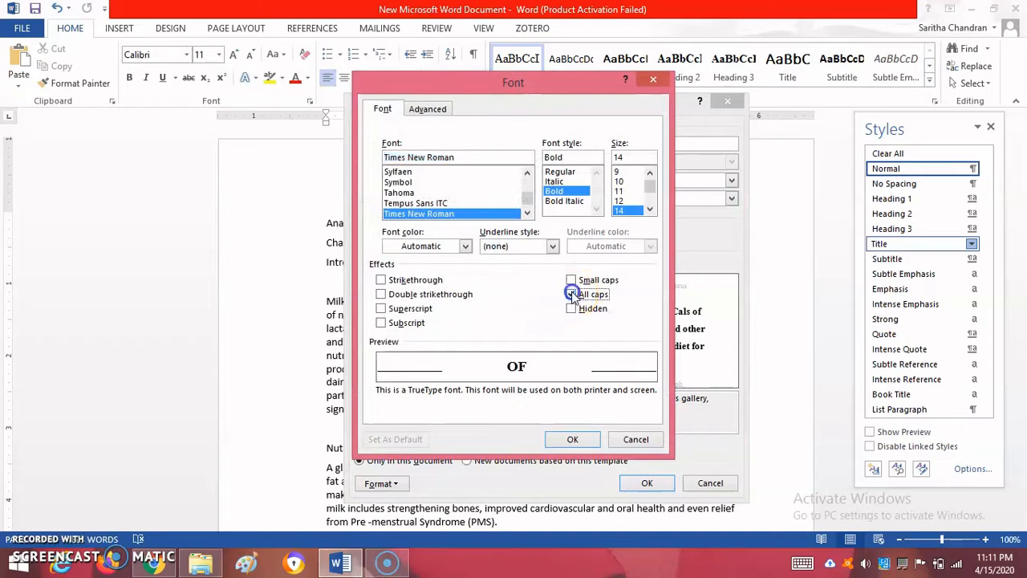
{"action": "left_click", "coordinate": [568, 439]}
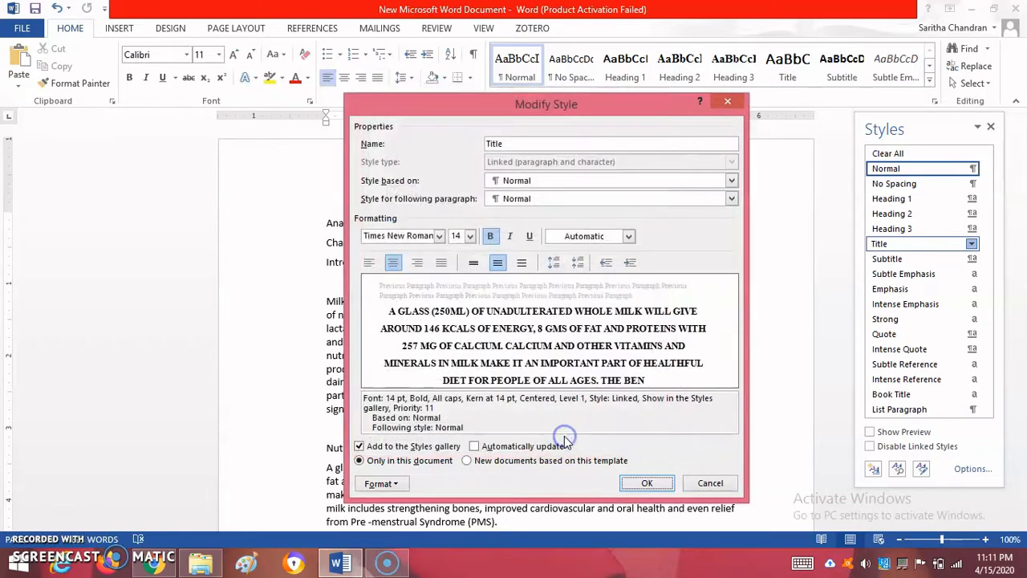
Check the Title style's paragraph settings and save the style for new documents based on this template
{"action": "left_click", "coordinate": [400, 484]}
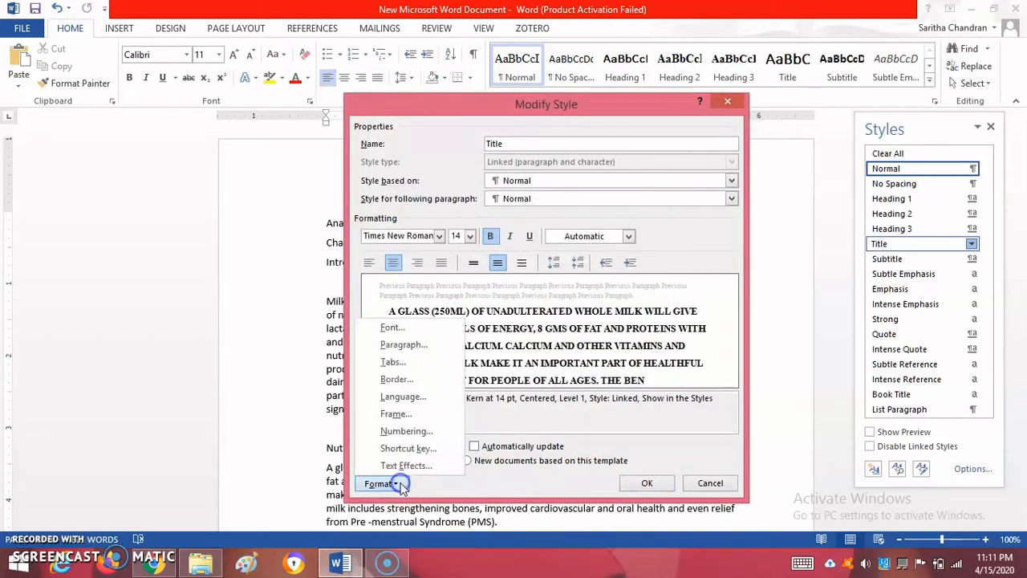
{"action": "left_click", "coordinate": [401, 344]}
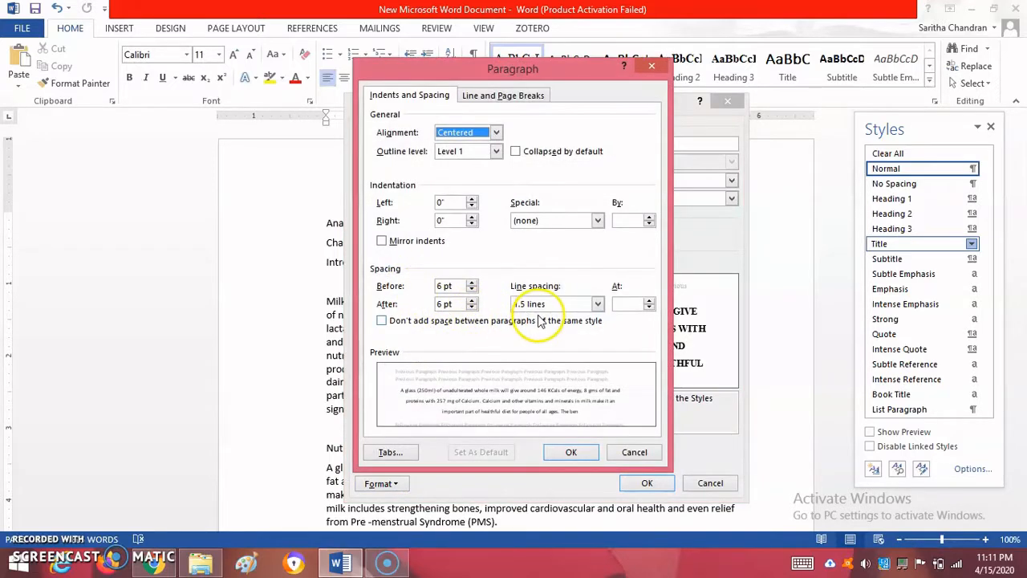
{"action": "left_click", "coordinate": [569, 452]}
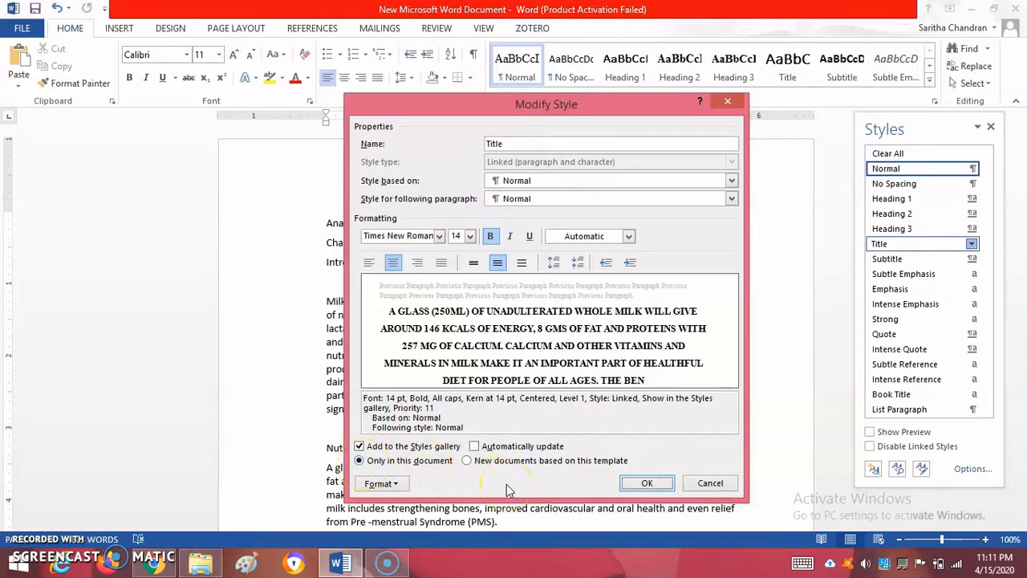
{"action": "left_click", "coordinate": [467, 461]}
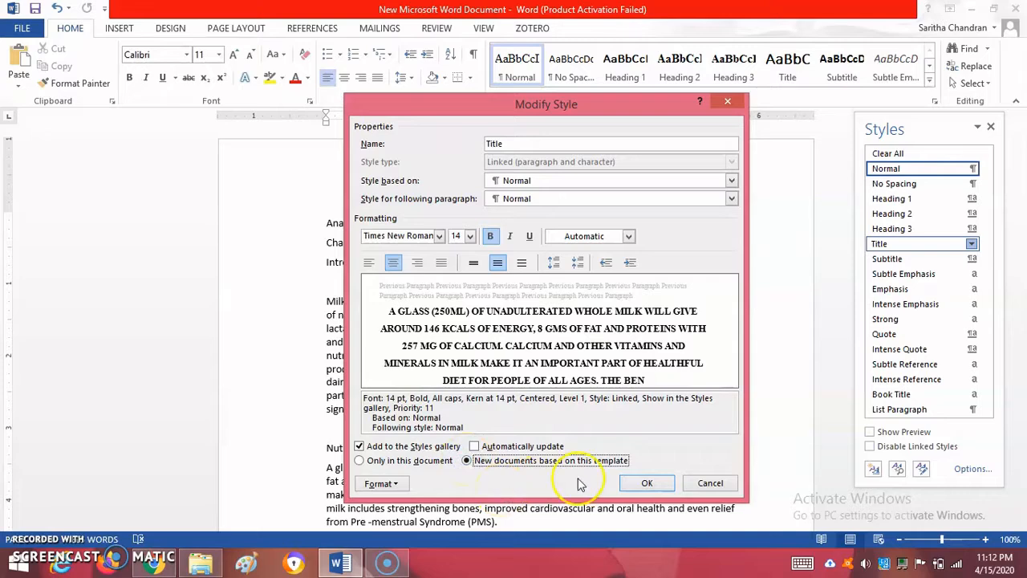
{"action": "left_click", "coordinate": [639, 482]}
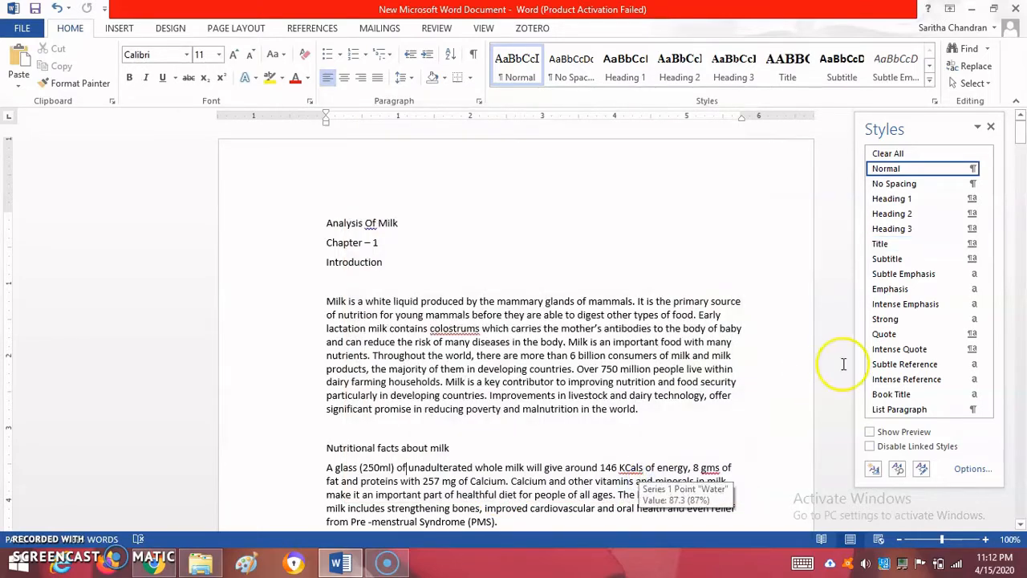
Modify the Subtitle style to use Times New Roman at size 13
{"action": "left_click", "coordinate": [972, 258]}
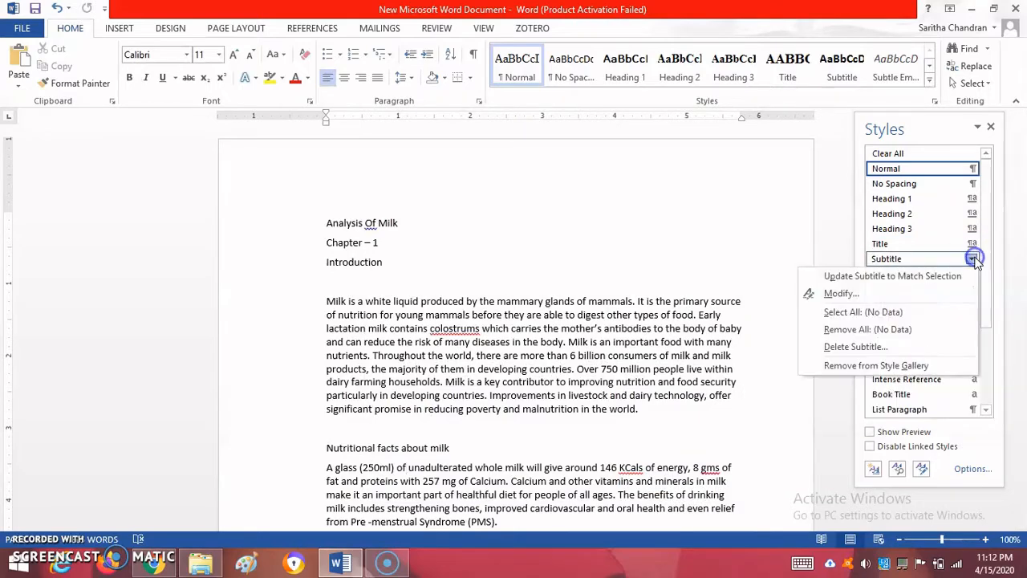
{"action": "left_click", "coordinate": [906, 297]}
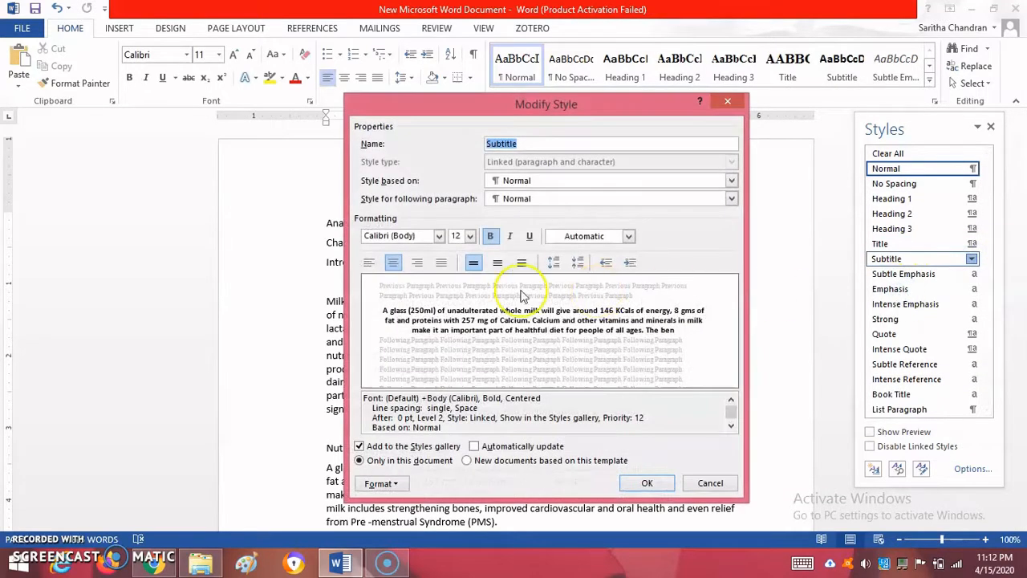
{"action": "left_click", "coordinate": [439, 236]}
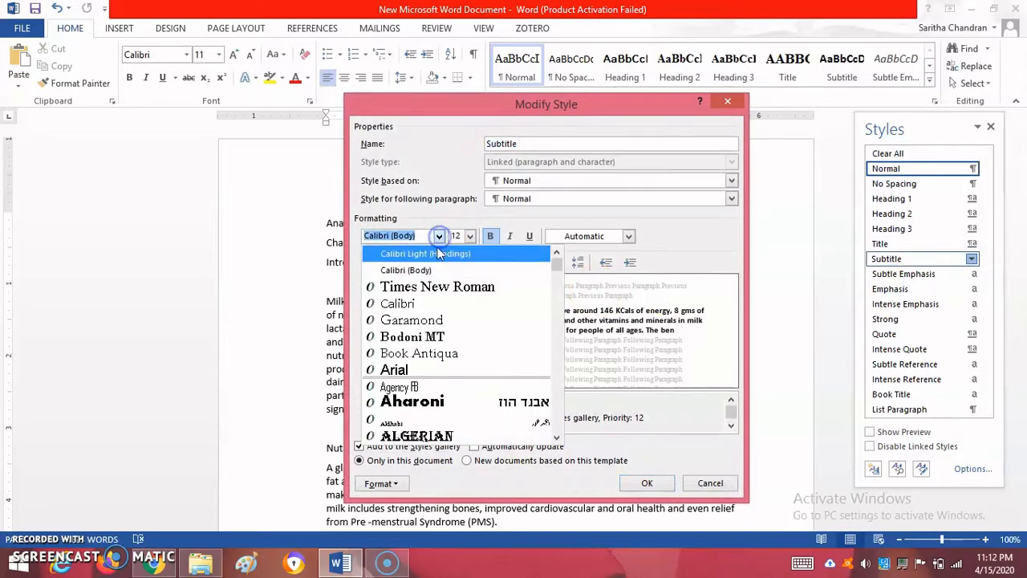
{"action": "left_click", "coordinate": [428, 292]}
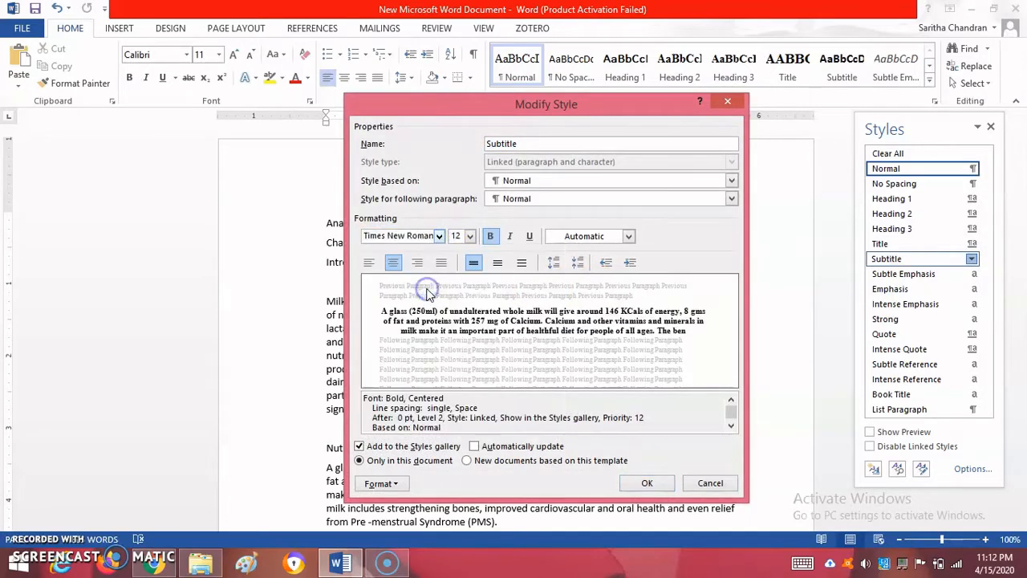
{"action": "left_click", "coordinate": [470, 236]}
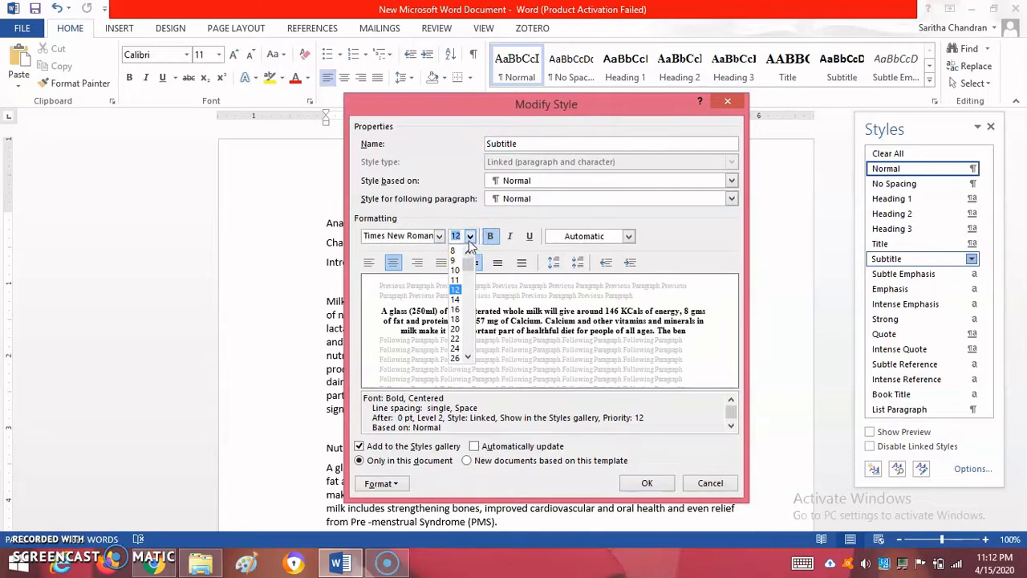
{"action": "type", "text": "13"}
{"action": "left_click", "coordinate": [461, 236]}
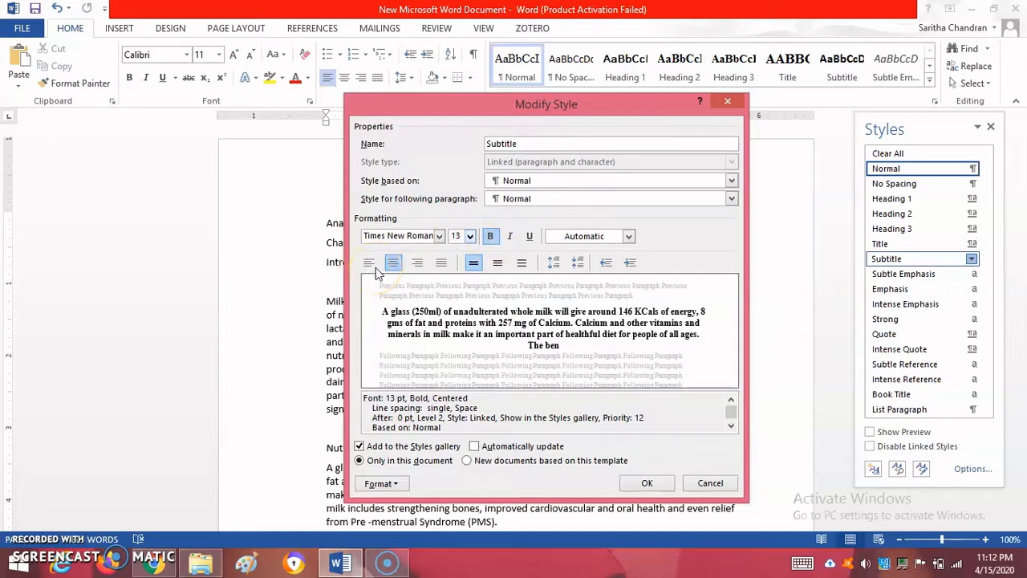
Give the Subtitle style 6 pt spacing after and 1.5 line spacing, and save it for new documents based on this template
{"action": "left_click", "coordinate": [382, 483]}
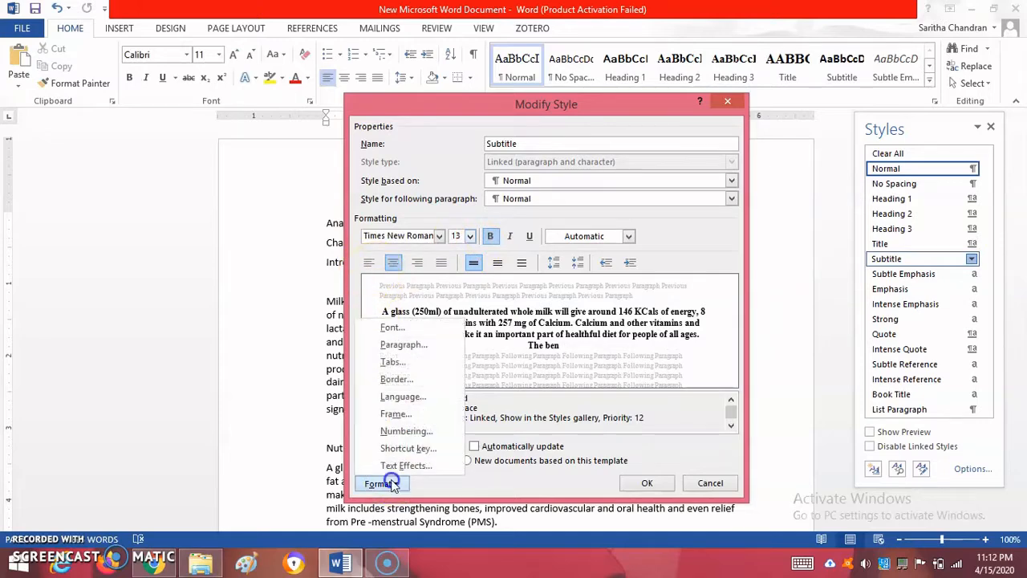
{"action": "left_click", "coordinate": [403, 344]}
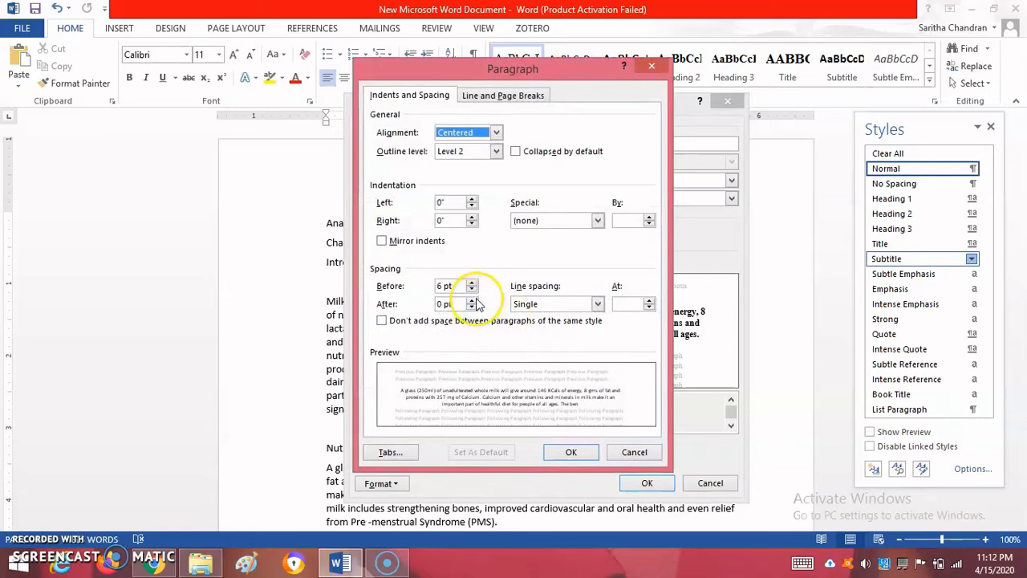
{"action": "left_click", "coordinate": [471, 299]}
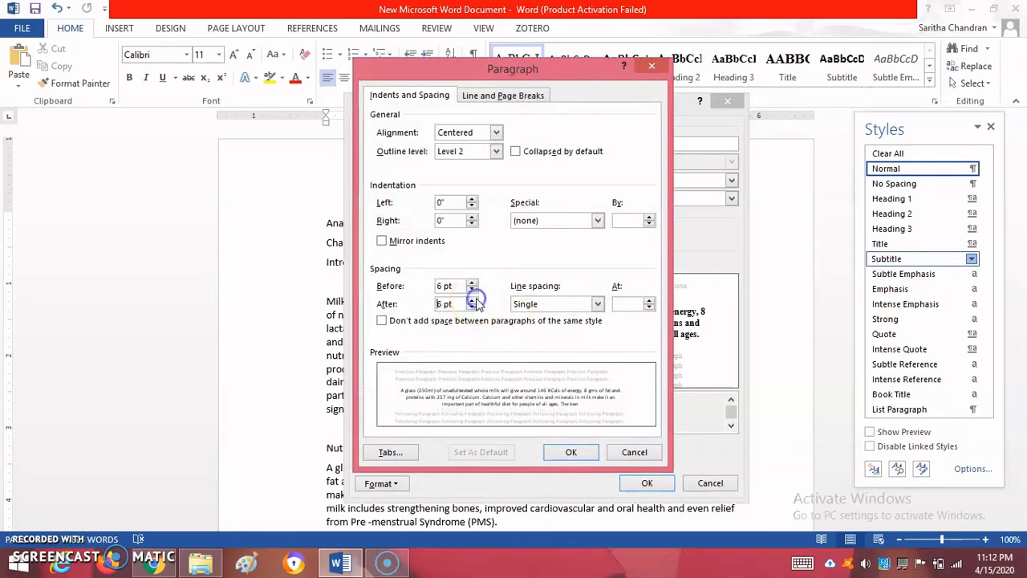
{"action": "left_click", "coordinate": [565, 306]}
{"action": "left_click", "coordinate": [551, 326]}
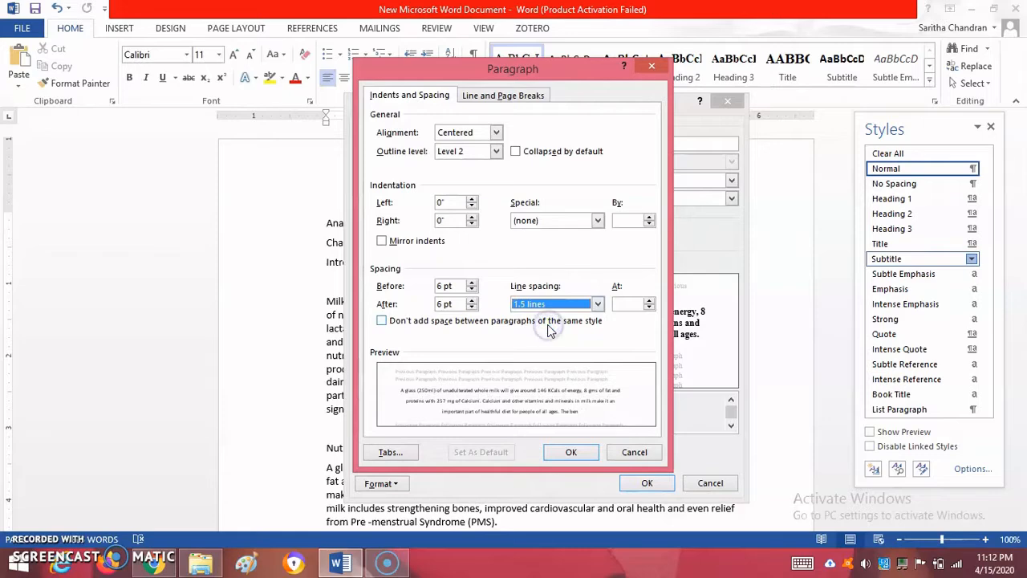
{"action": "left_click", "coordinate": [569, 451]}
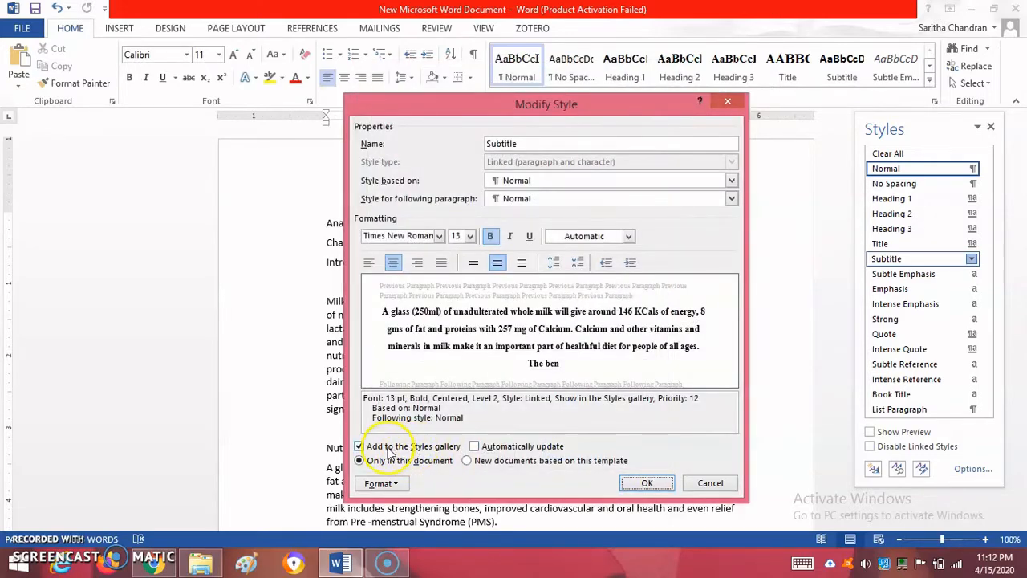
{"action": "left_click", "coordinate": [466, 462]}
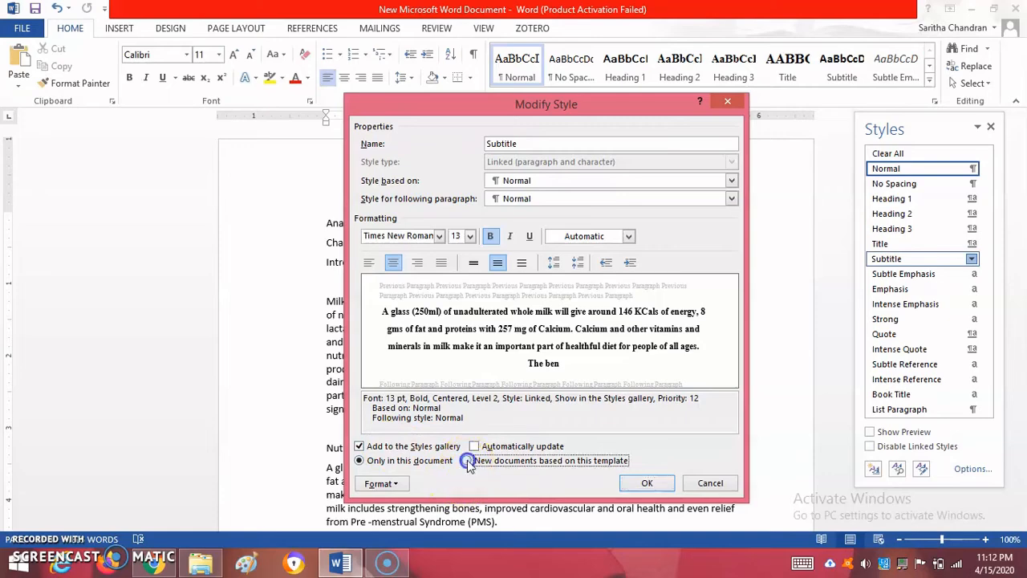
{"action": "left_click", "coordinate": [644, 484]}
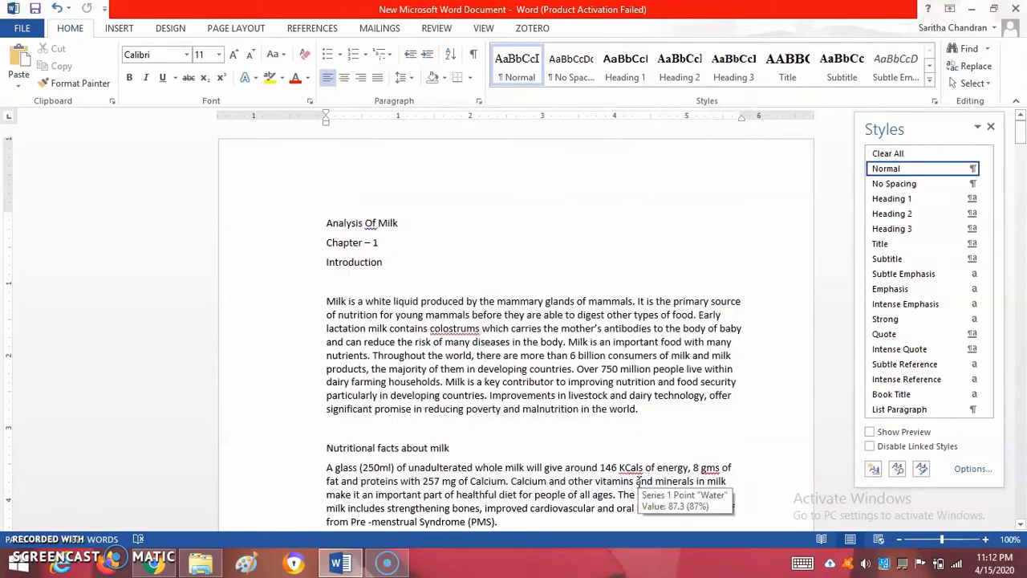
Modify the Heading 1 style to use Times New Roman with centered alignment
{"action": "mouse_move", "coordinate": [973, 260]}
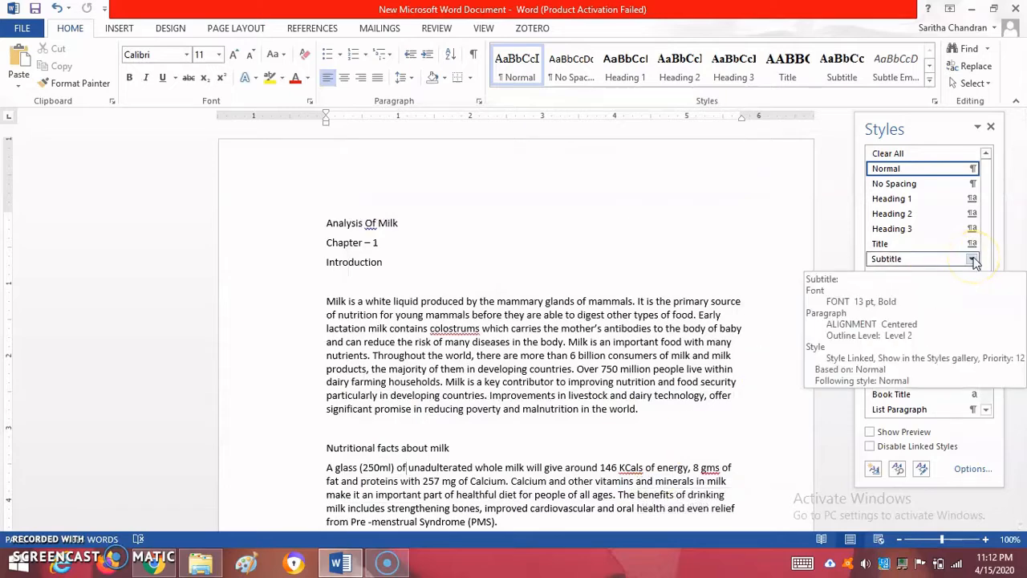
{"action": "left_click", "coordinate": [976, 200]}
{"action": "left_click", "coordinate": [917, 231]}
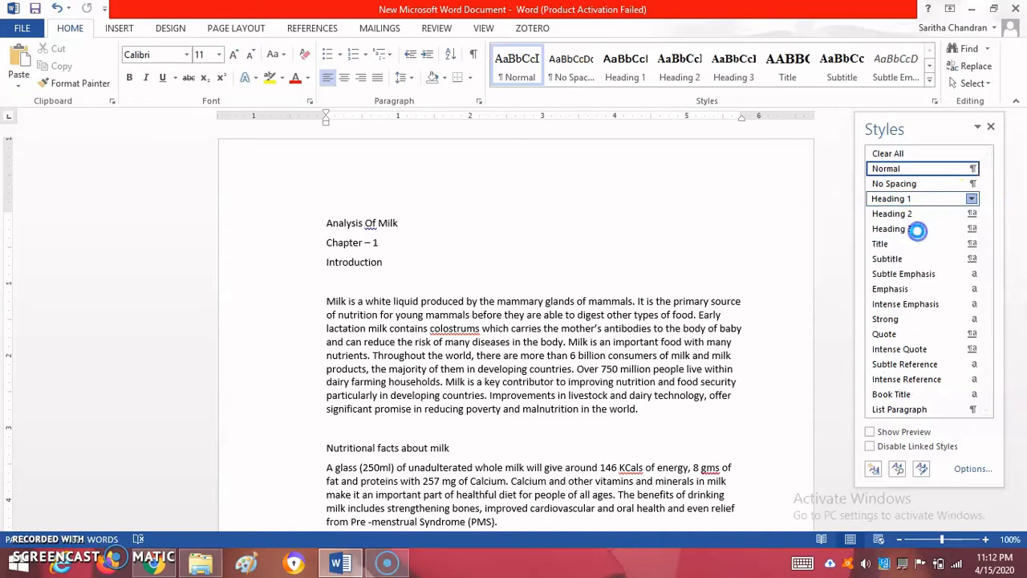
{"action": "left_click", "coordinate": [439, 236]}
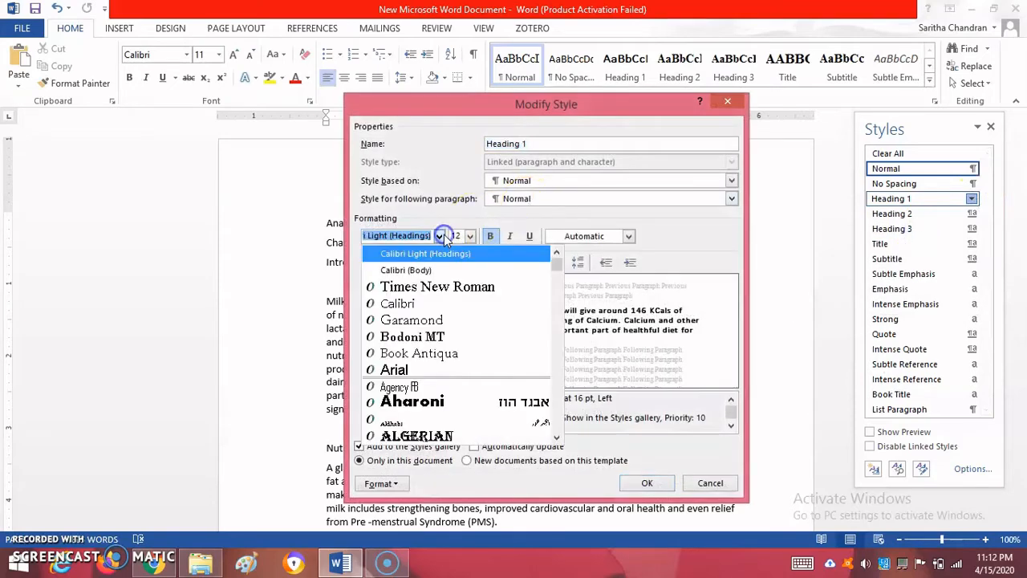
{"action": "left_click", "coordinate": [433, 287]}
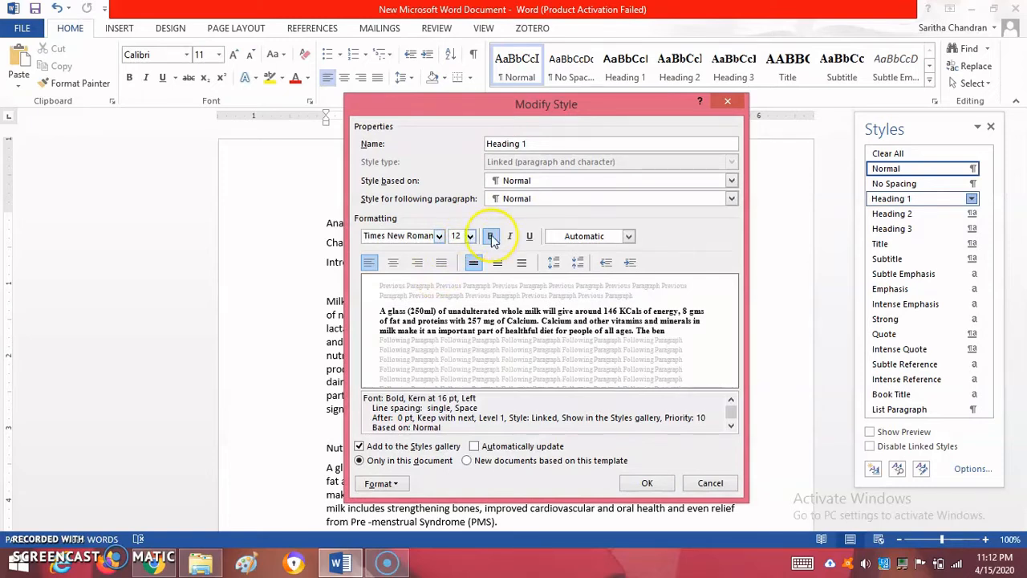
{"action": "left_click", "coordinate": [392, 268]}
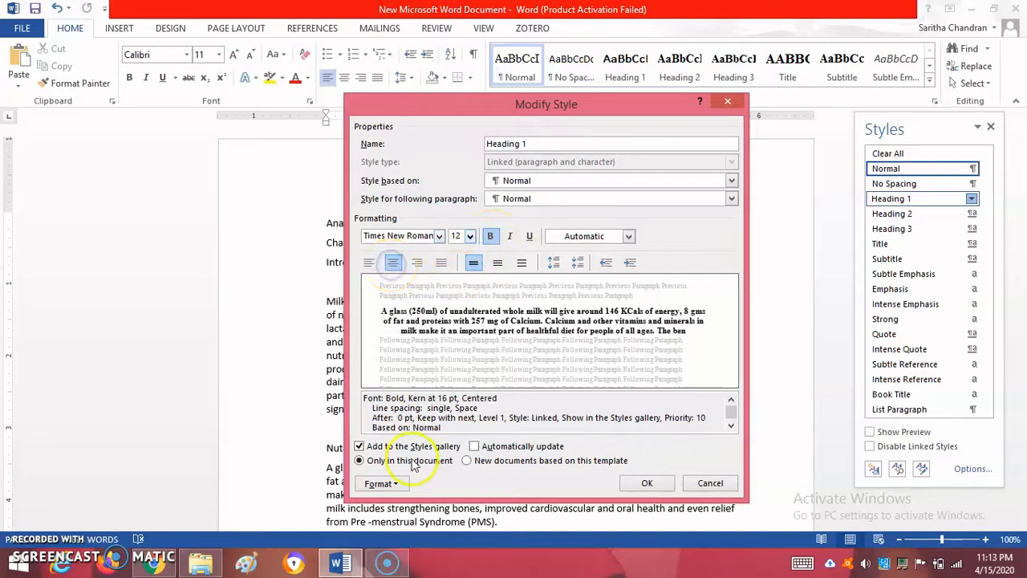
Turn on the All caps font effect for the Heading 1 style
{"action": "left_click", "coordinate": [404, 484]}
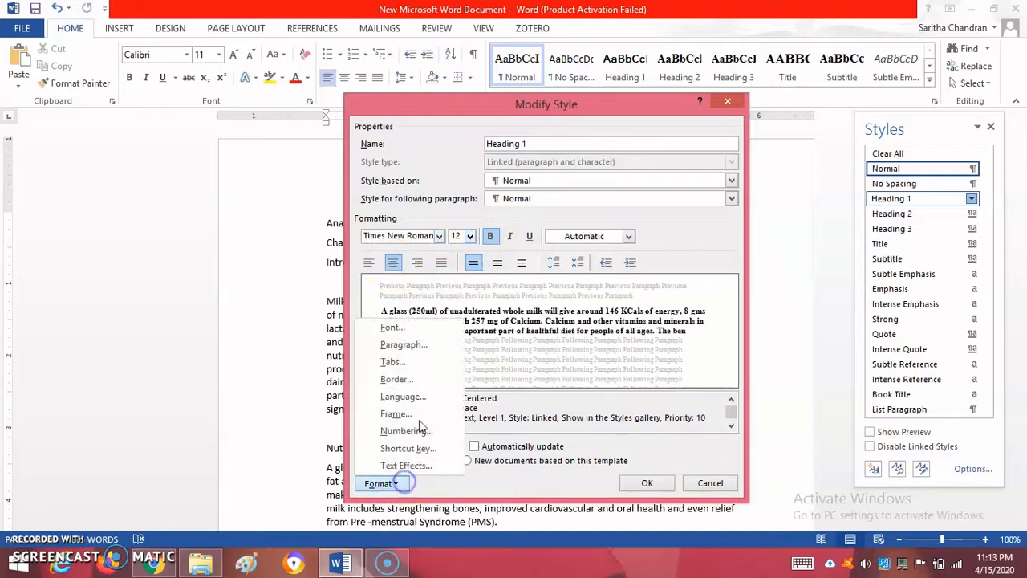
{"action": "left_click", "coordinate": [431, 328]}
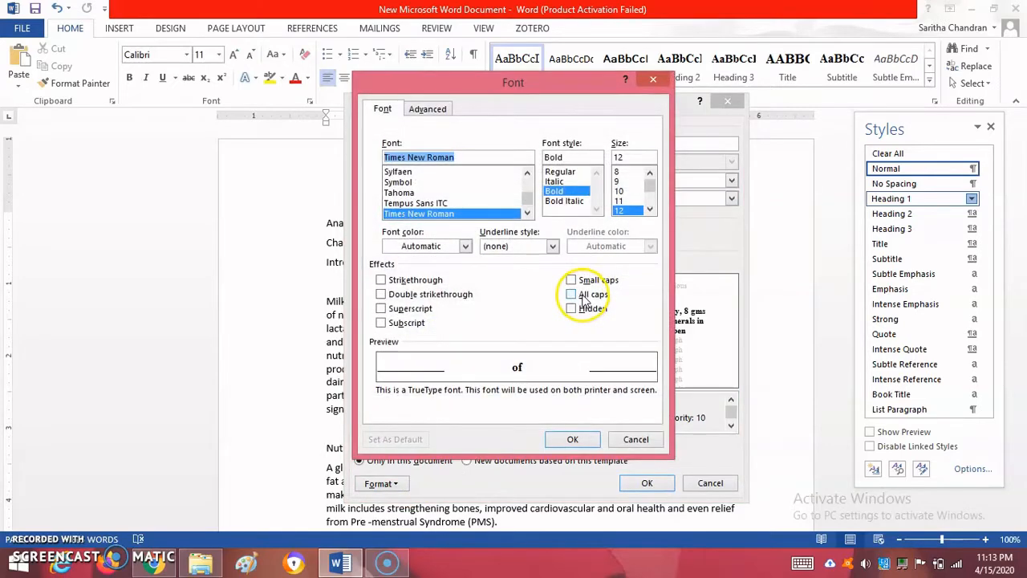
{"action": "left_click", "coordinate": [582, 296]}
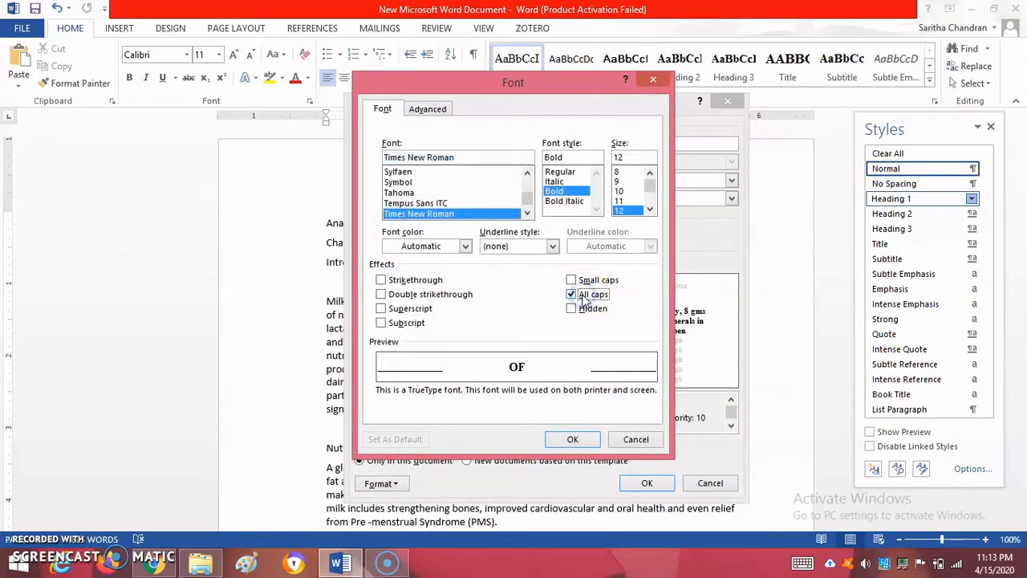
{"action": "left_click", "coordinate": [572, 438]}
Give the Heading 1 style 6 pt spacing after and 1.5 line spacing, and save it for new documents based on this template
{"action": "left_click", "coordinate": [391, 483]}
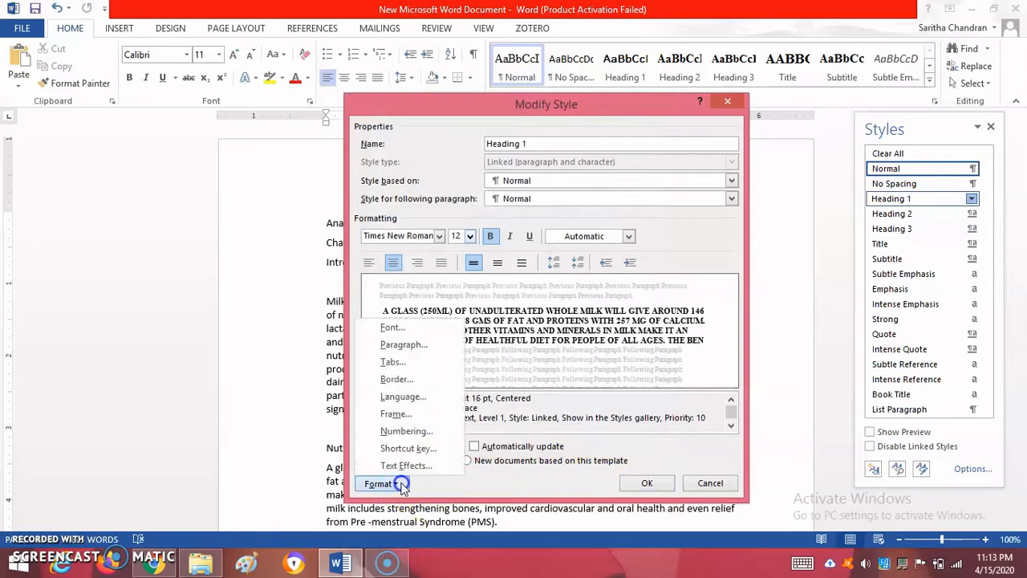
{"action": "left_click", "coordinate": [402, 344]}
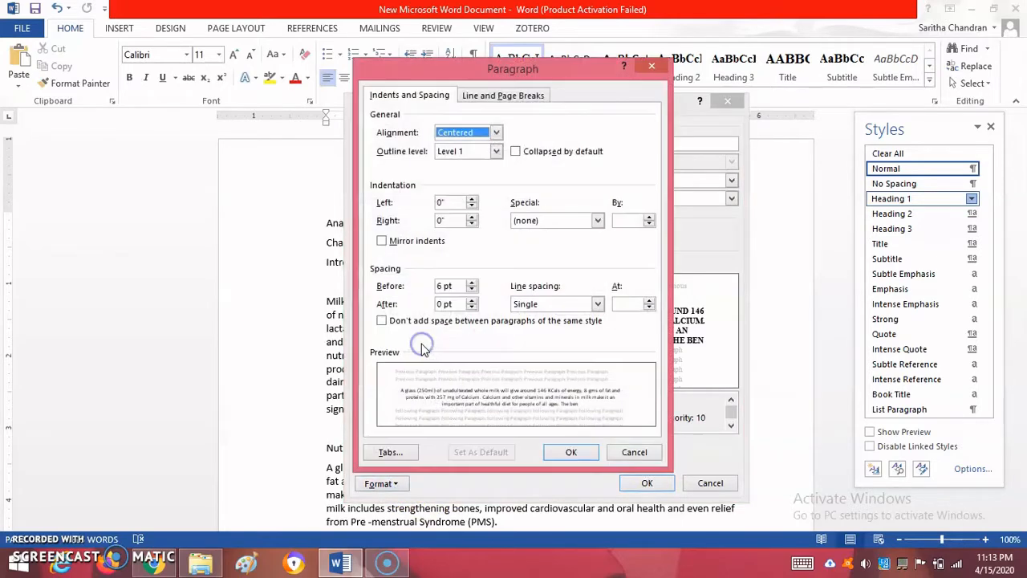
{"action": "left_click", "coordinate": [472, 300]}
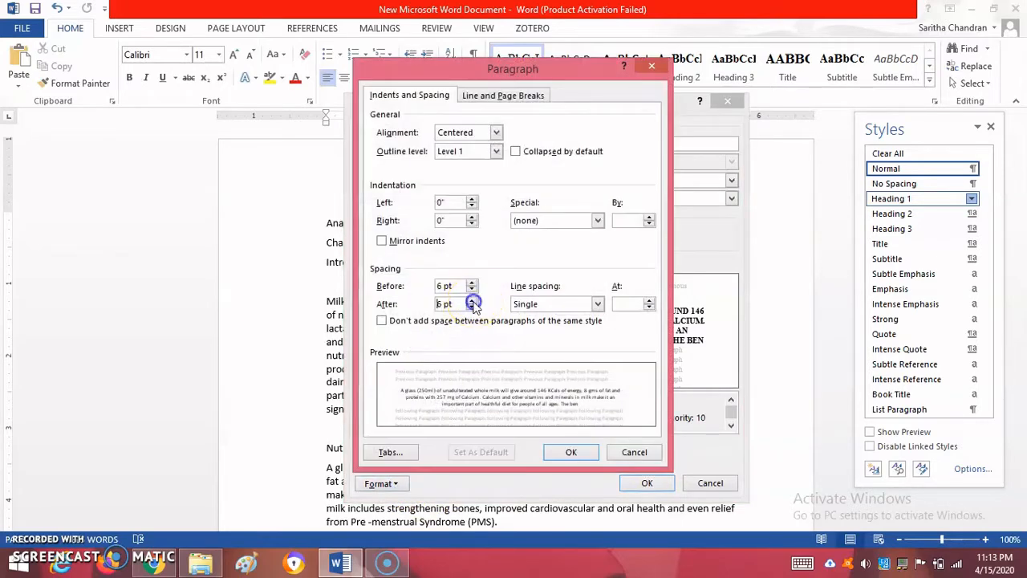
{"action": "left_click", "coordinate": [534, 303]}
{"action": "left_click", "coordinate": [543, 329]}
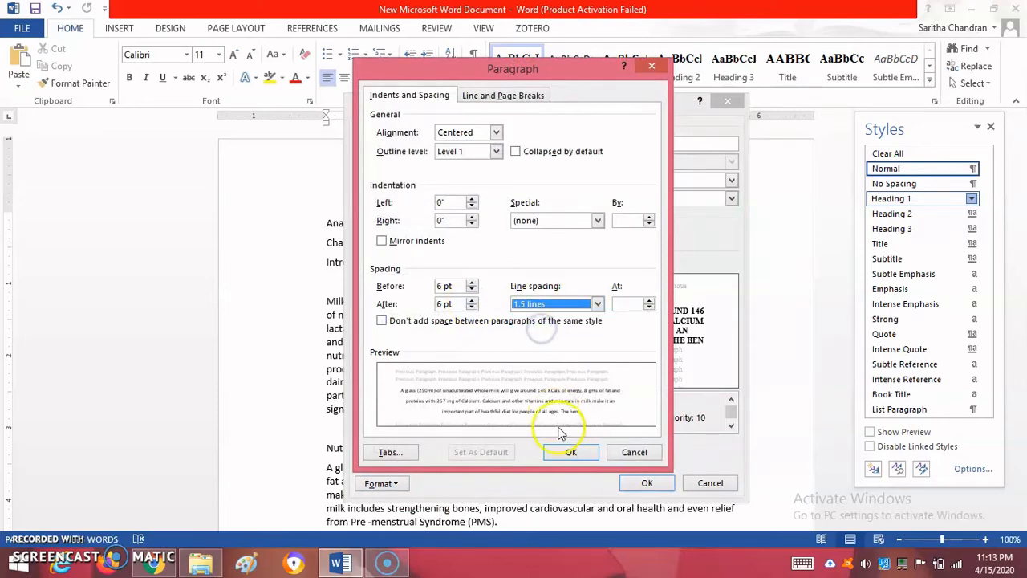
{"action": "left_click", "coordinate": [567, 451]}
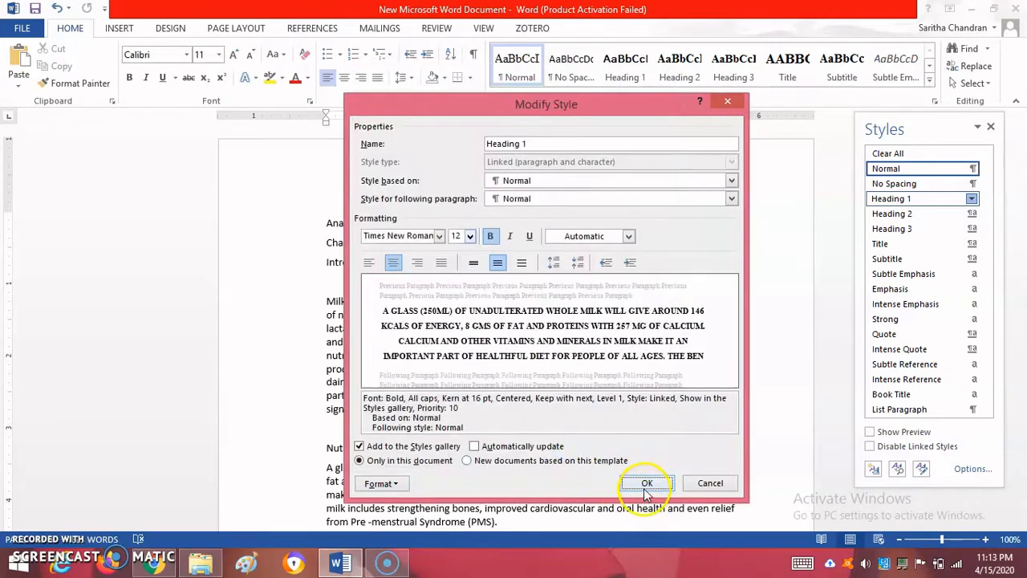
{"action": "left_click", "coordinate": [468, 461]}
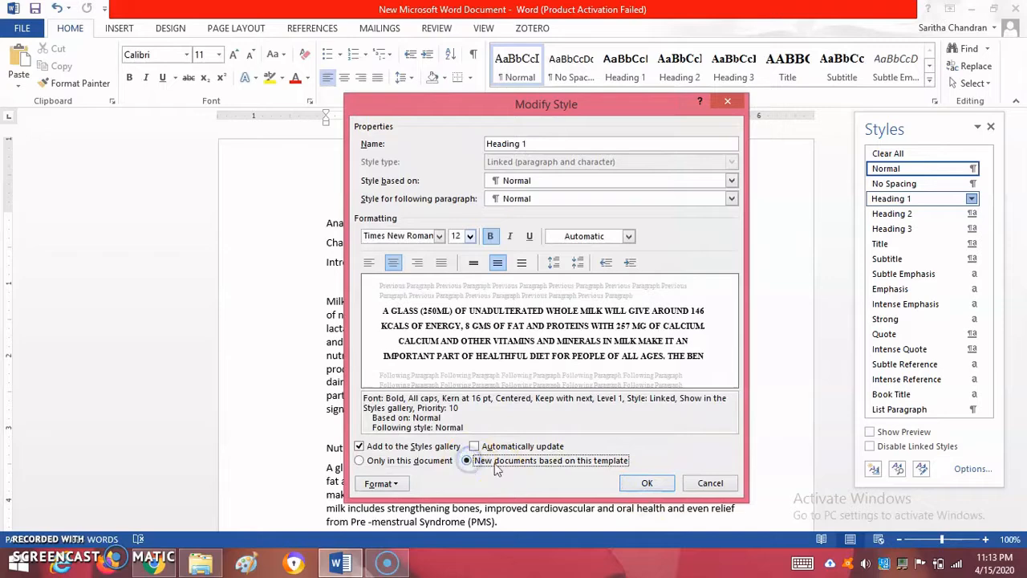
{"action": "left_click", "coordinate": [646, 483]}
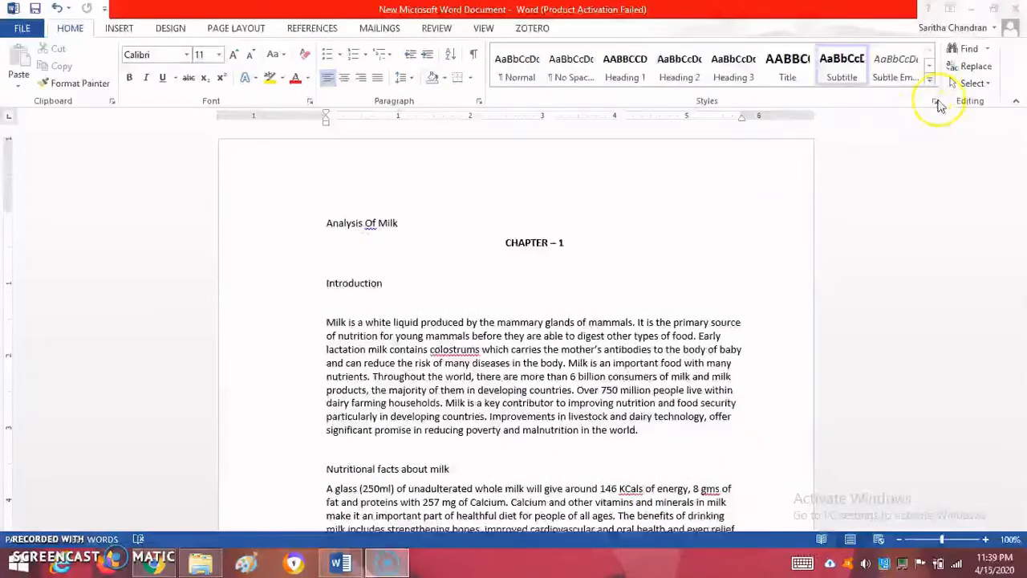
Modify the Normal style to use Times New Roman with justified alignment
{"action": "left_click", "coordinate": [936, 102]}
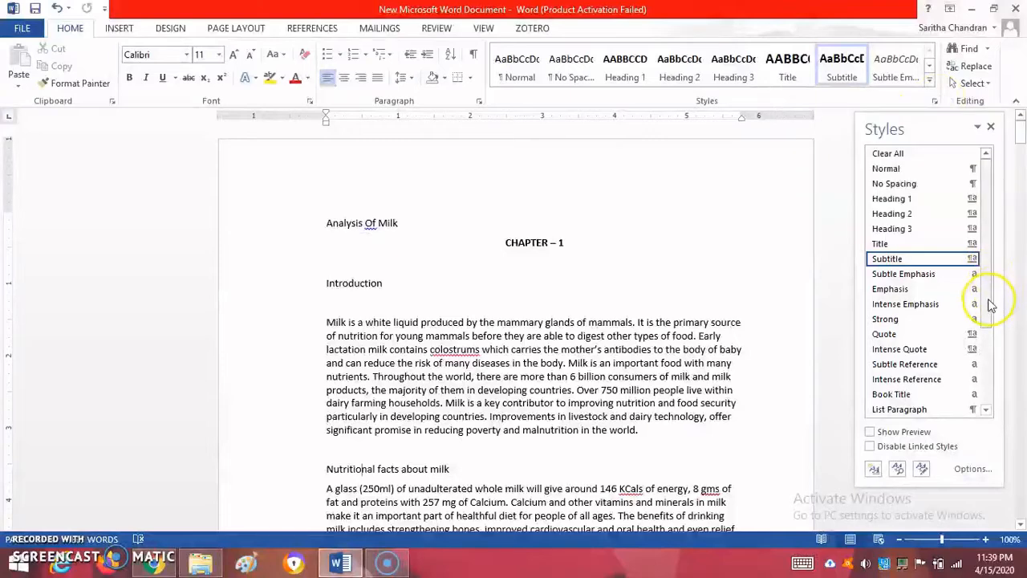
{"action": "left_click_drag", "start_coordinate": [990, 305], "coordinate": [989, 302]}
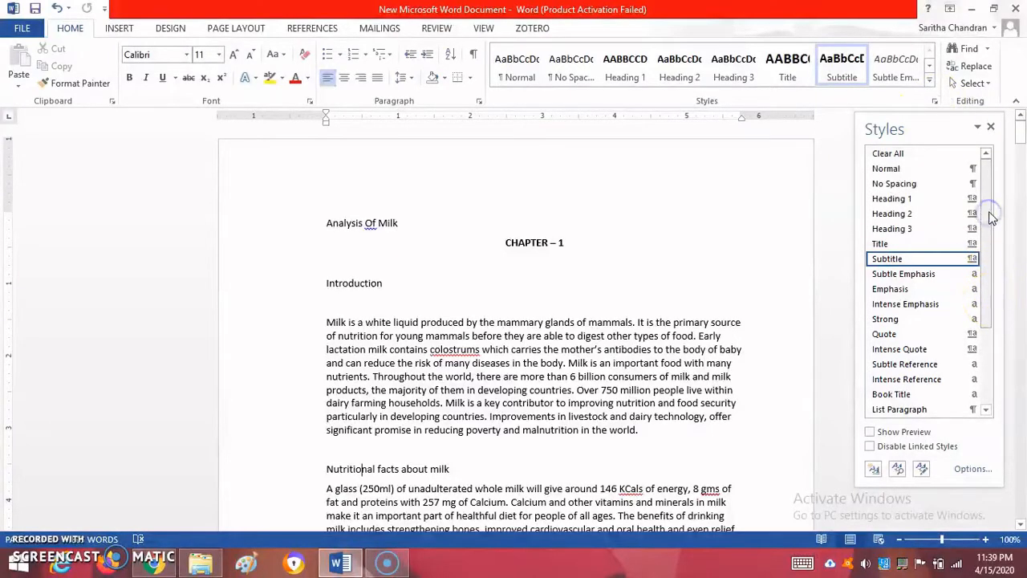
{"action": "right_click", "coordinate": [973, 171]}
{"action": "left_click", "coordinate": [935, 200]}
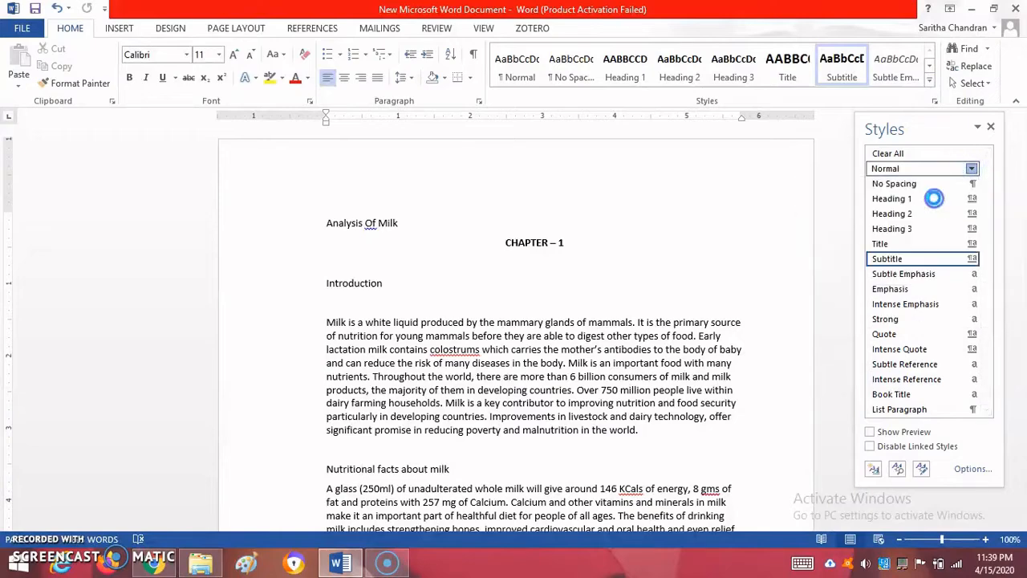
{"action": "left_click", "coordinate": [439, 235]}
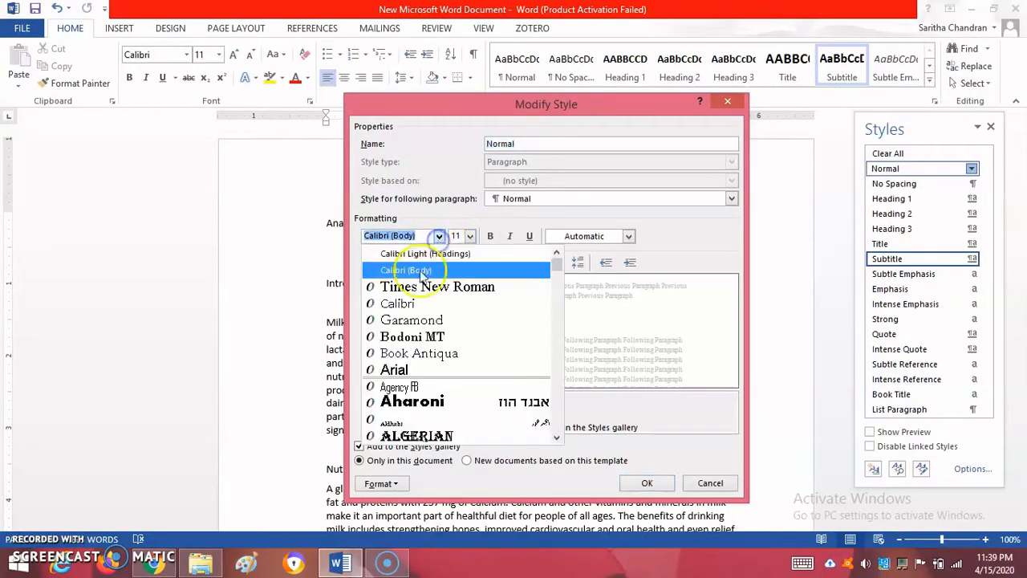
{"action": "left_click", "coordinate": [417, 287]}
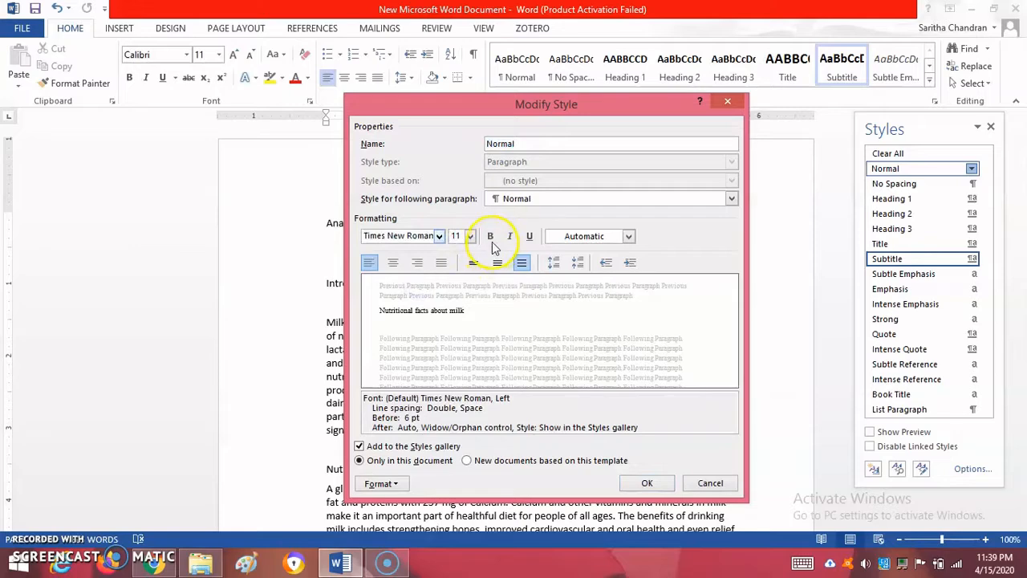
{"action": "left_click", "coordinate": [441, 263]}
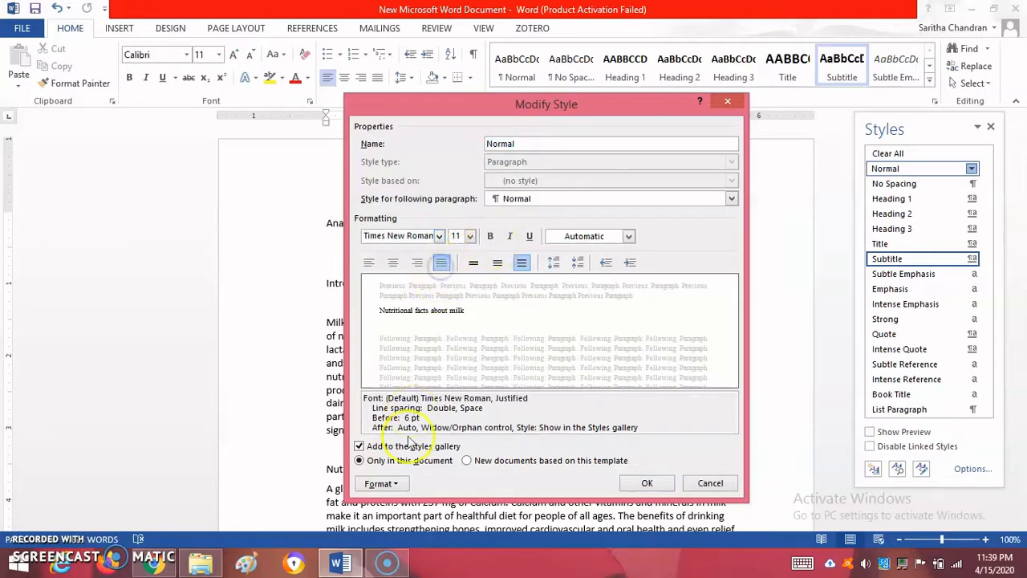
Set the Normal style's spacing after to 6 pt and line spacing to 1.5 lines, applying it to new documents based on this template
{"action": "left_click", "coordinate": [401, 484]}
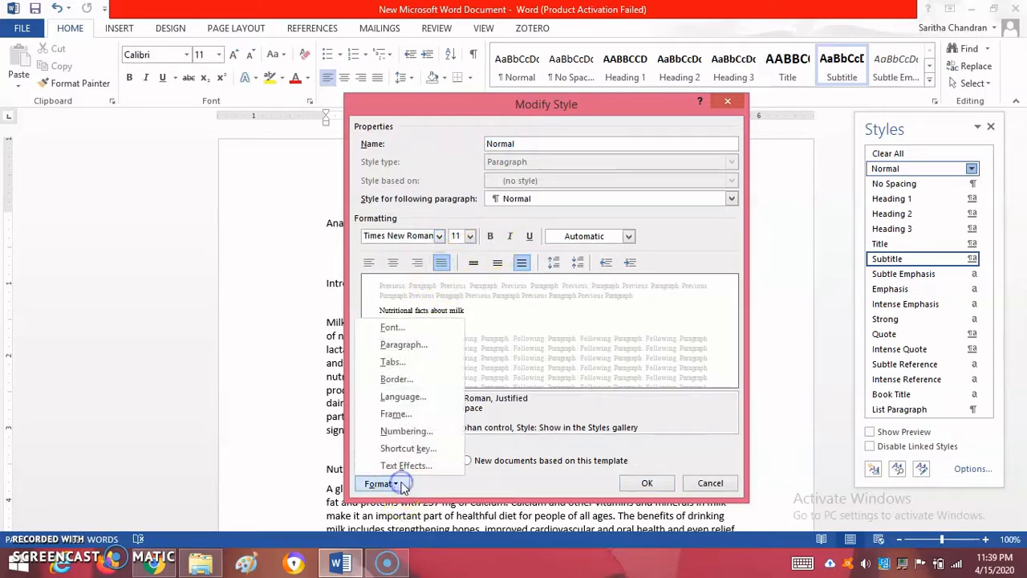
{"action": "left_click", "coordinate": [433, 343]}
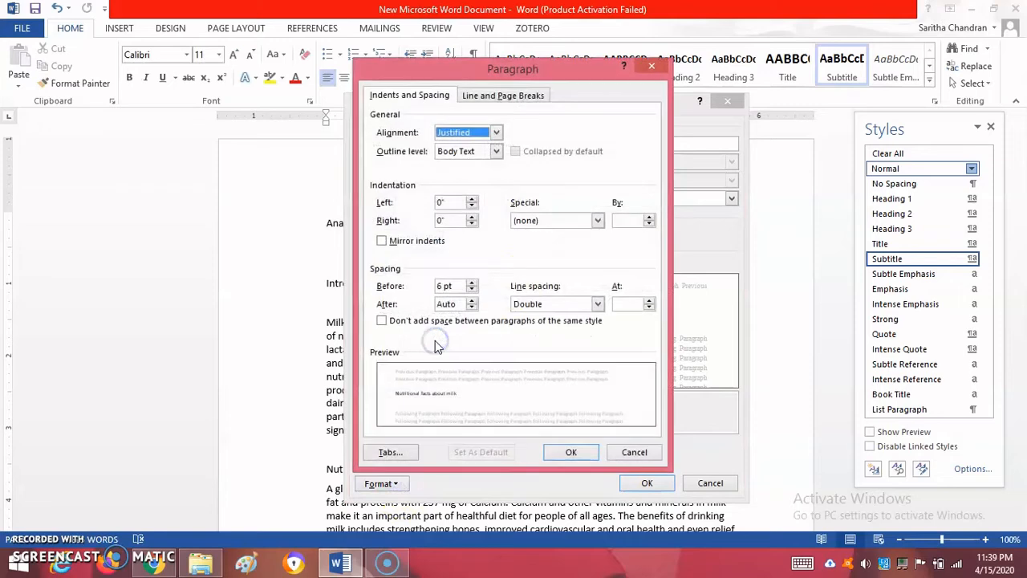
{"action": "left_click", "coordinate": [472, 300]}
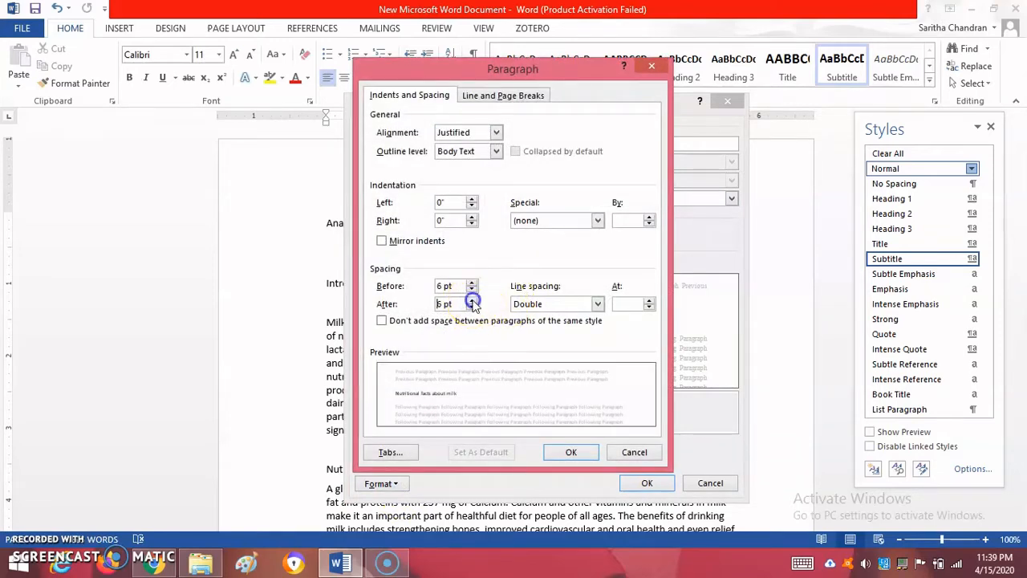
{"action": "left_click", "coordinate": [472, 299]}
{"action": "left_click", "coordinate": [523, 307]}
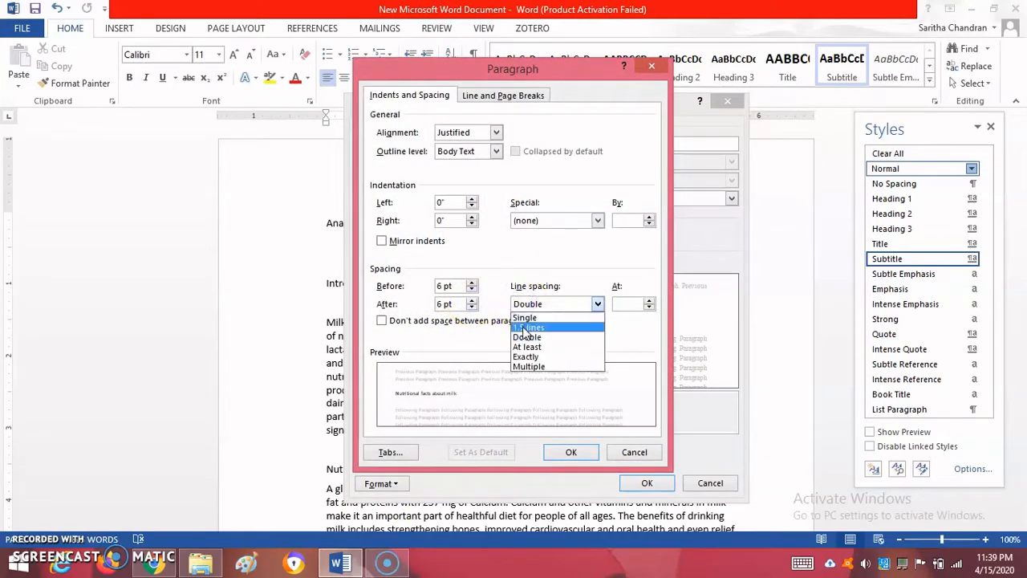
{"action": "left_click", "coordinate": [522, 325]}
{"action": "left_click", "coordinate": [571, 452]}
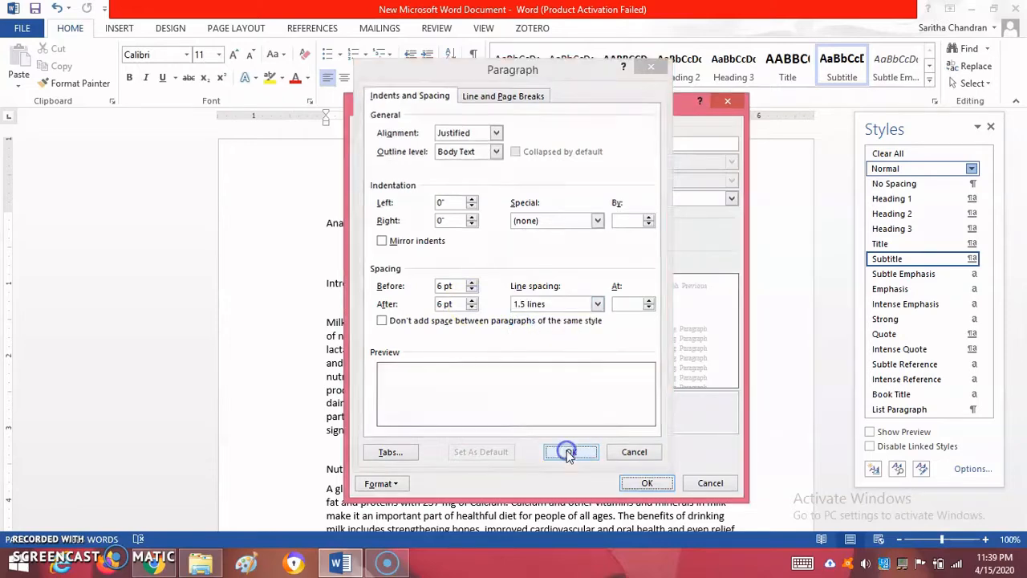
{"action": "left_click", "coordinate": [507, 463]}
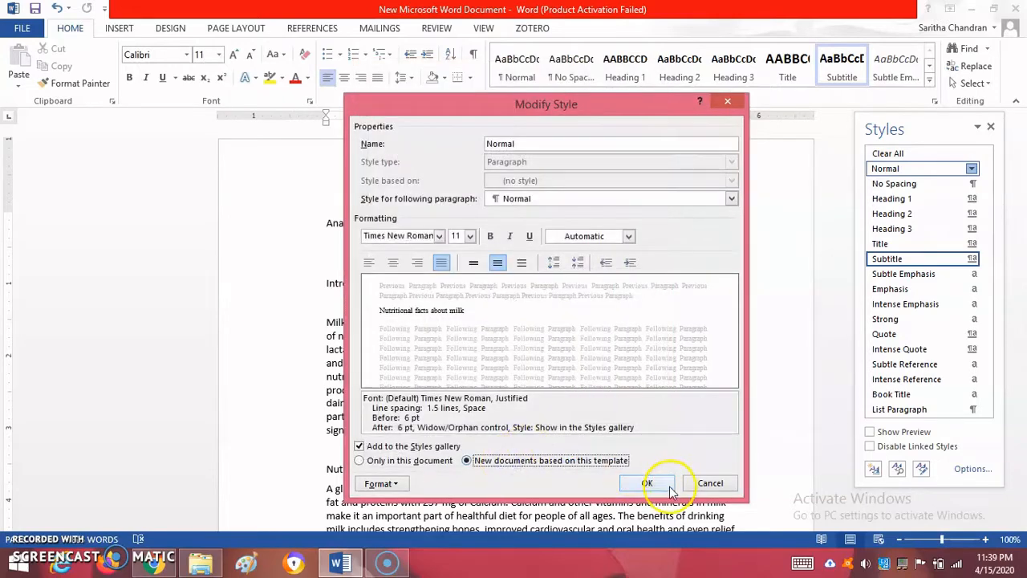
{"action": "left_click", "coordinate": [646, 482]}
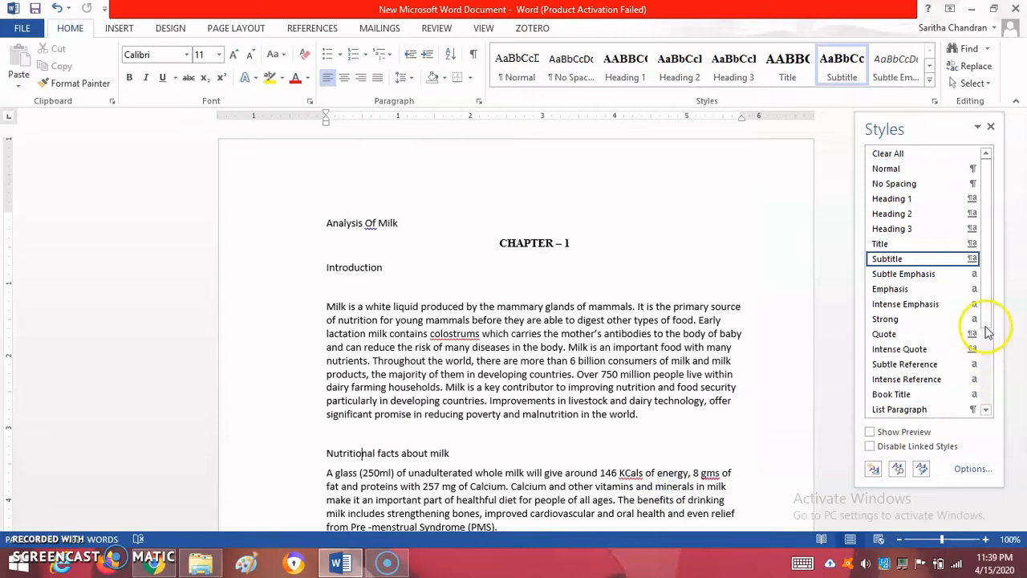
Modify the TOC 1 style to font size 11 with justified alignment
{"action": "scroll", "coordinate": [990, 374], "scroll_direction": "down", "scroll_amount": 2}
{"action": "scroll", "coordinate": [990, 374], "scroll_direction": "down", "scroll_amount": 1}
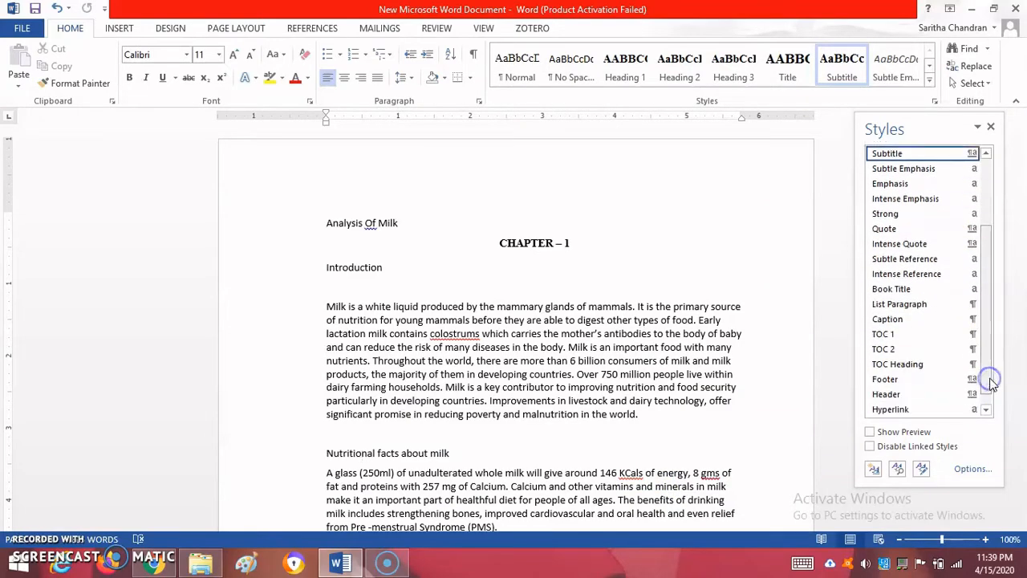
{"action": "left_click", "coordinate": [971, 335]}
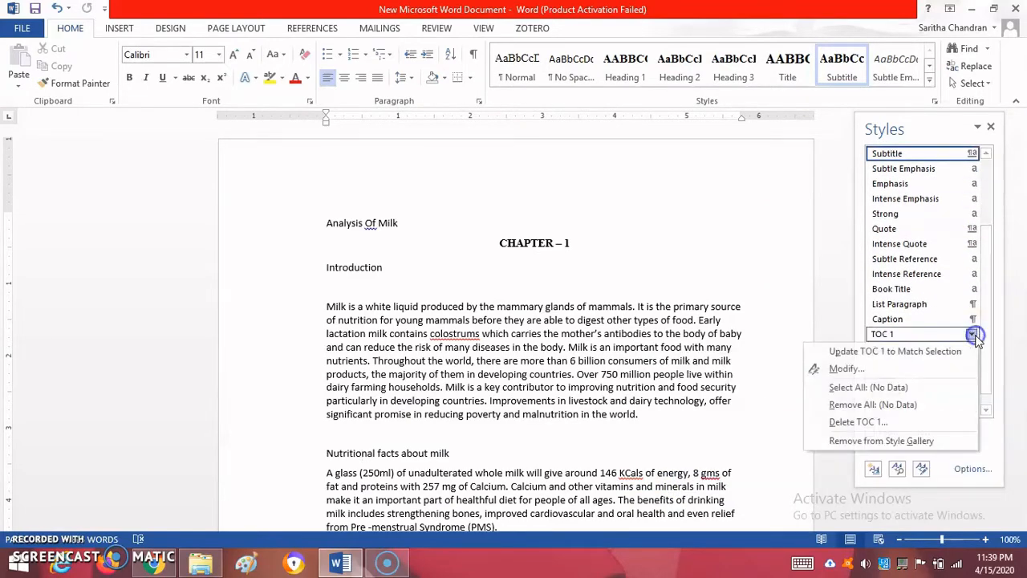
{"action": "left_click", "coordinate": [903, 371]}
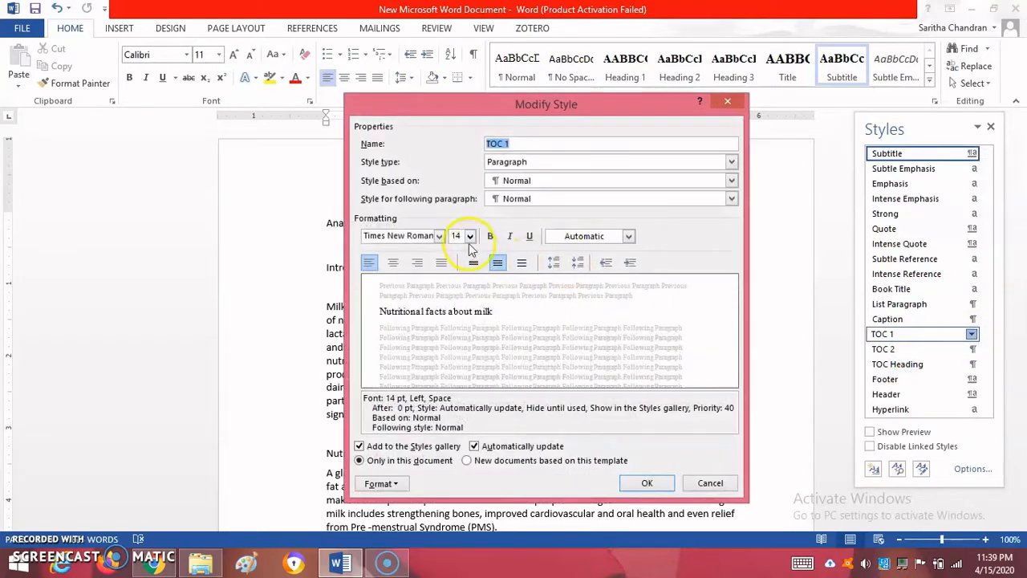
{"action": "left_click", "coordinate": [469, 237]}
{"action": "left_click", "coordinate": [456, 283]}
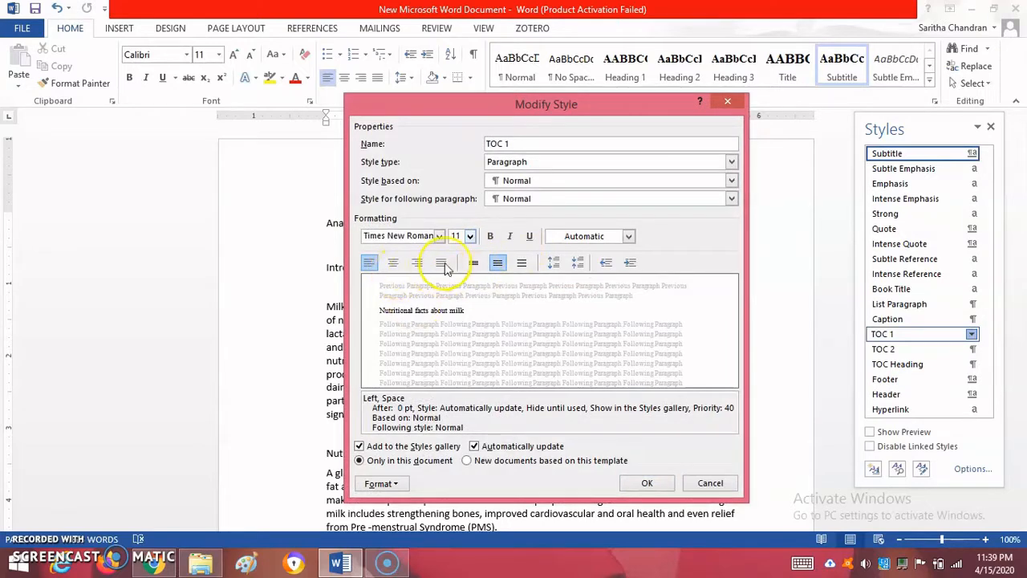
{"action": "left_click", "coordinate": [442, 263]}
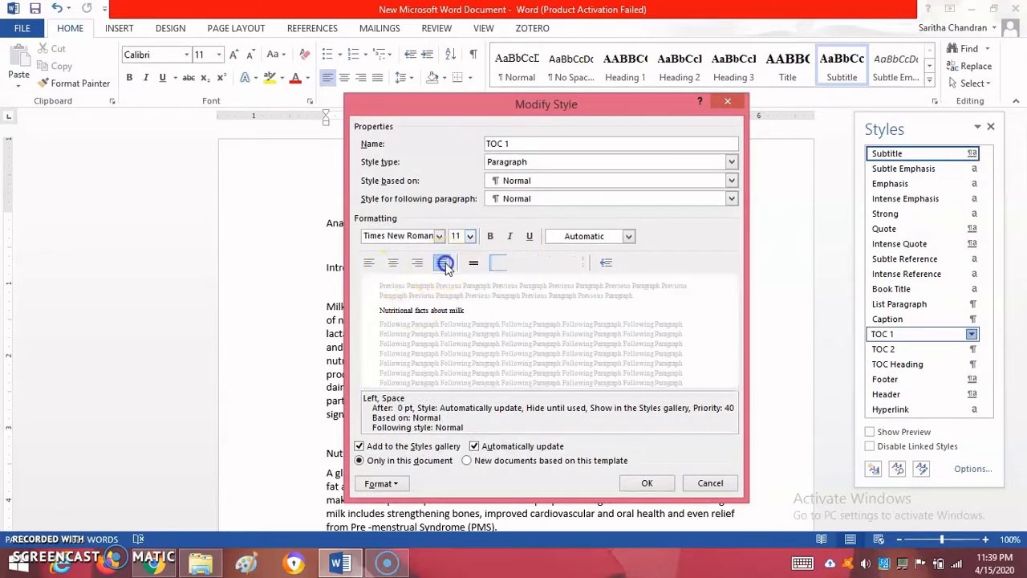
Give the TOC 1 style 0 pt spacing before and single line spacing, and save it for new documents based on this template
{"action": "left_click", "coordinate": [398, 483]}
{"action": "left_click", "coordinate": [418, 345]}
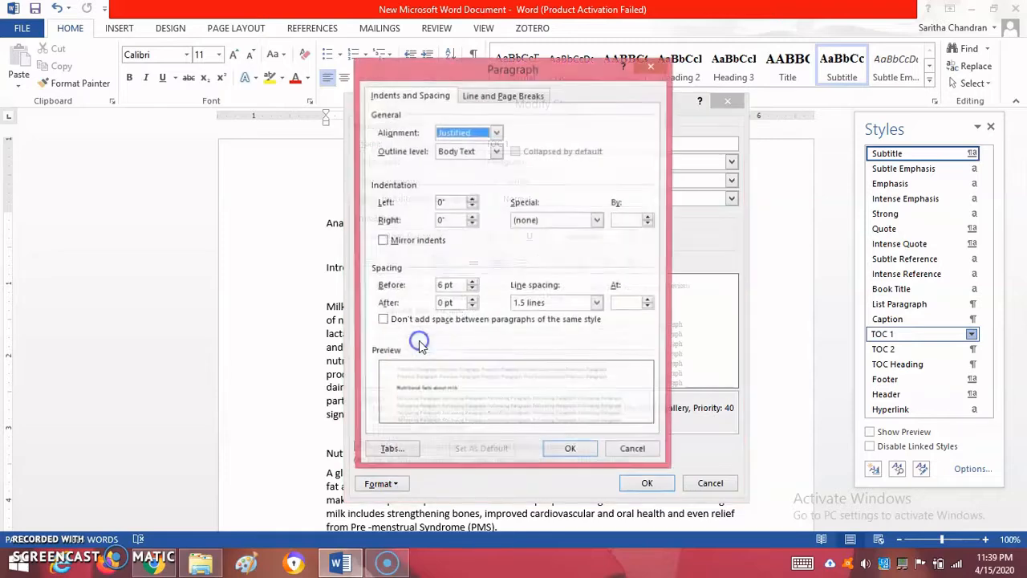
{"action": "left_click", "coordinate": [473, 290]}
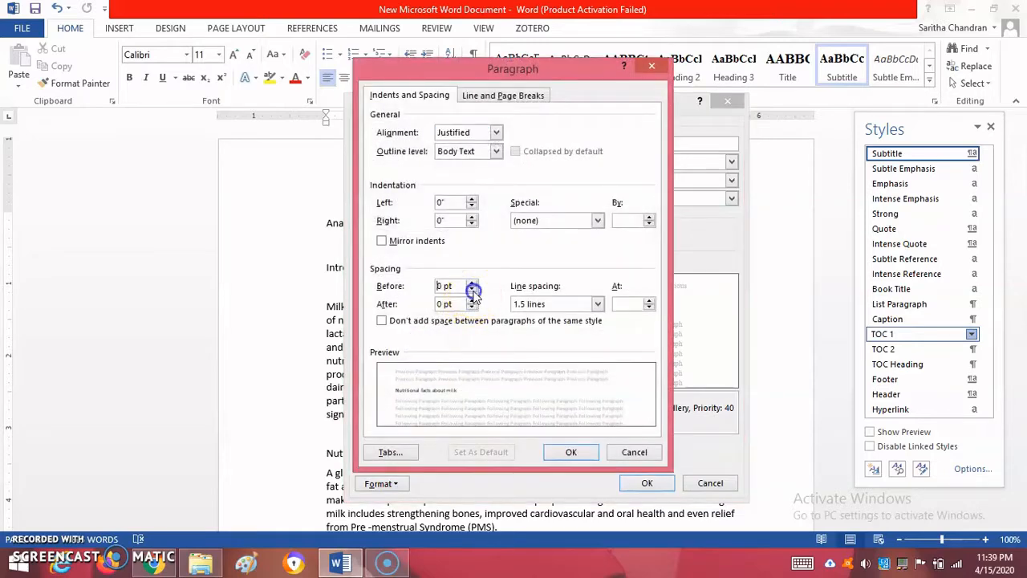
{"action": "left_click", "coordinate": [529, 304]}
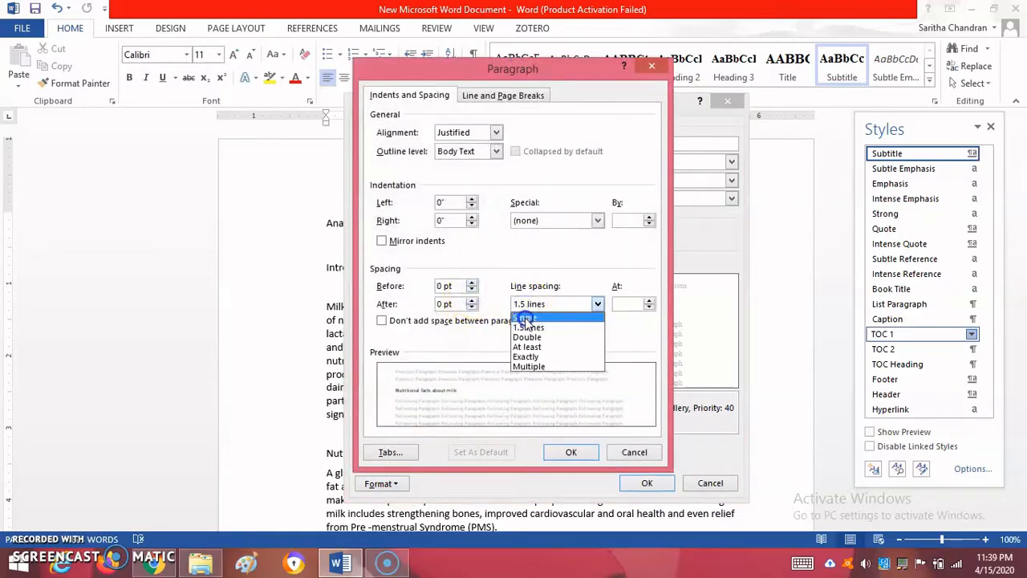
{"action": "left_click", "coordinate": [525, 318]}
{"action": "left_click", "coordinate": [570, 451]}
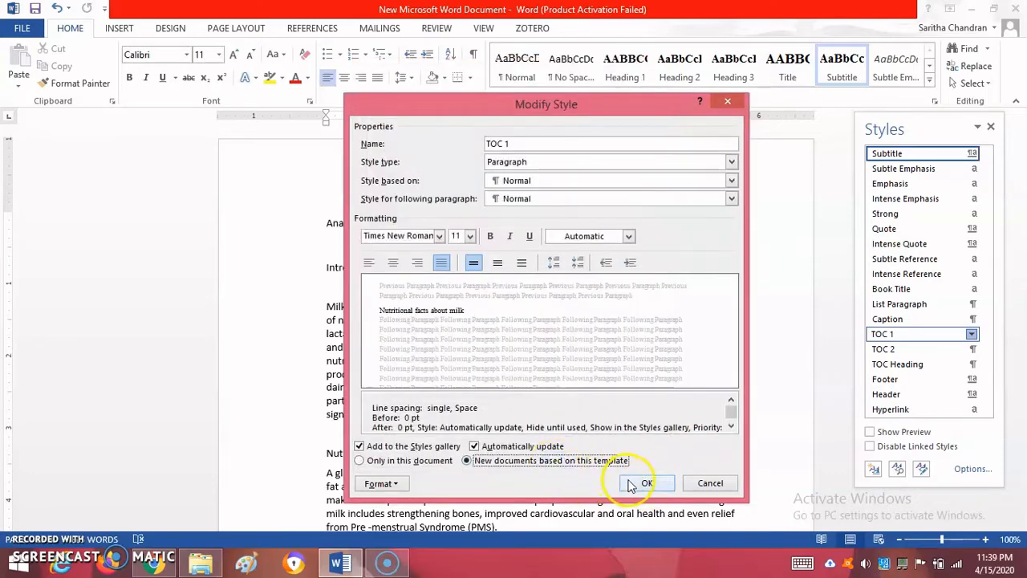
{"action": "left_click", "coordinate": [638, 483]}
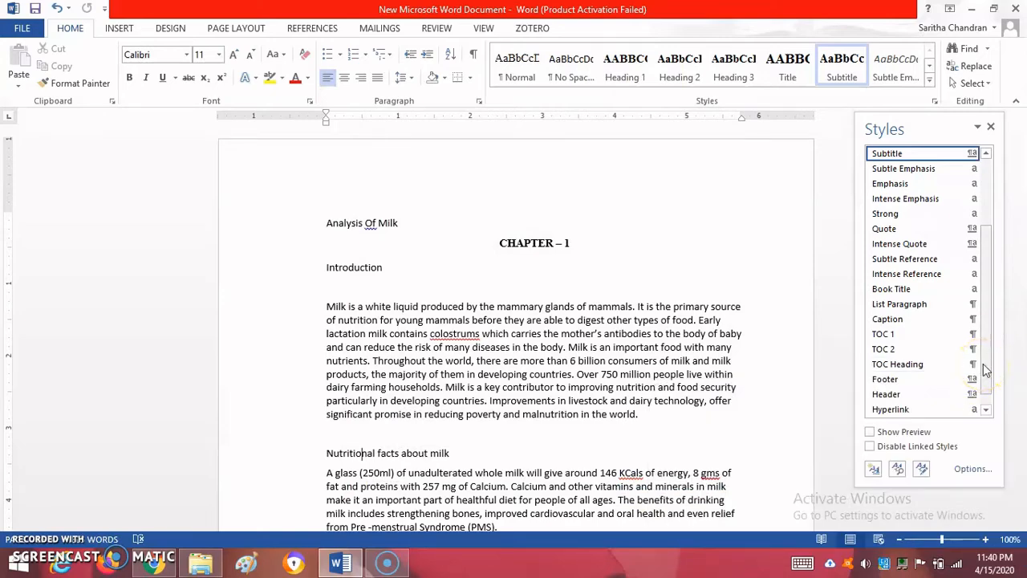
Modify the Caption style to use Times New Roman, size 11, italic and not bold
{"action": "left_click_drag", "start_coordinate": [985, 369], "coordinate": [982, 236]}
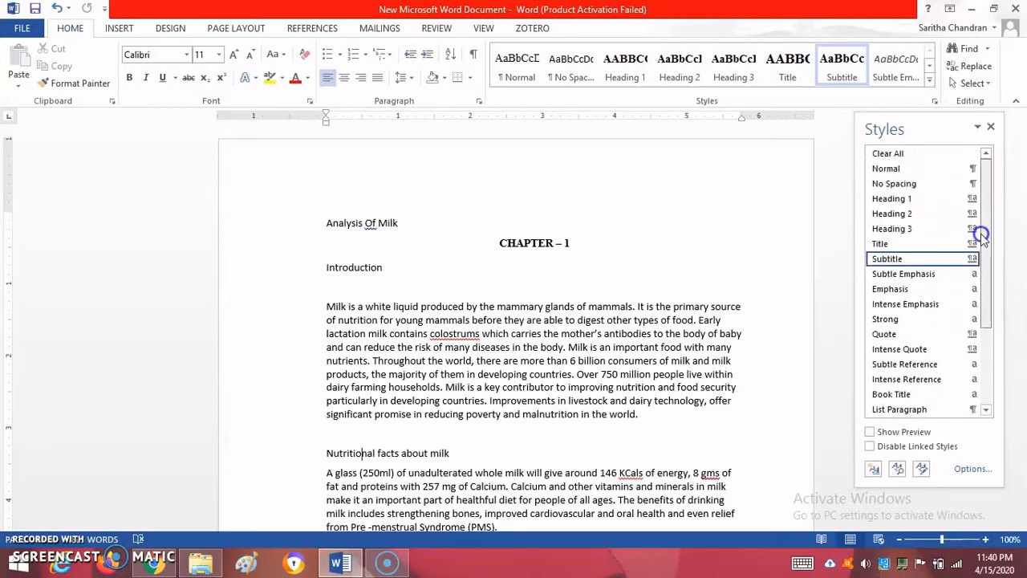
{"action": "left_click_drag", "start_coordinate": [983, 290], "coordinate": [987, 332]}
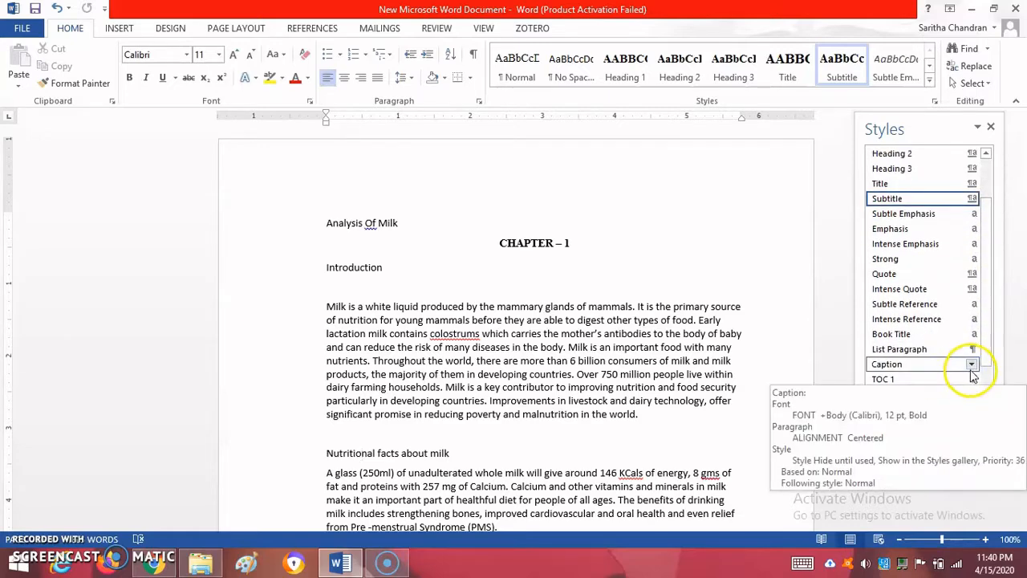
{"action": "left_click", "coordinate": [971, 363]}
{"action": "left_click", "coordinate": [895, 402]}
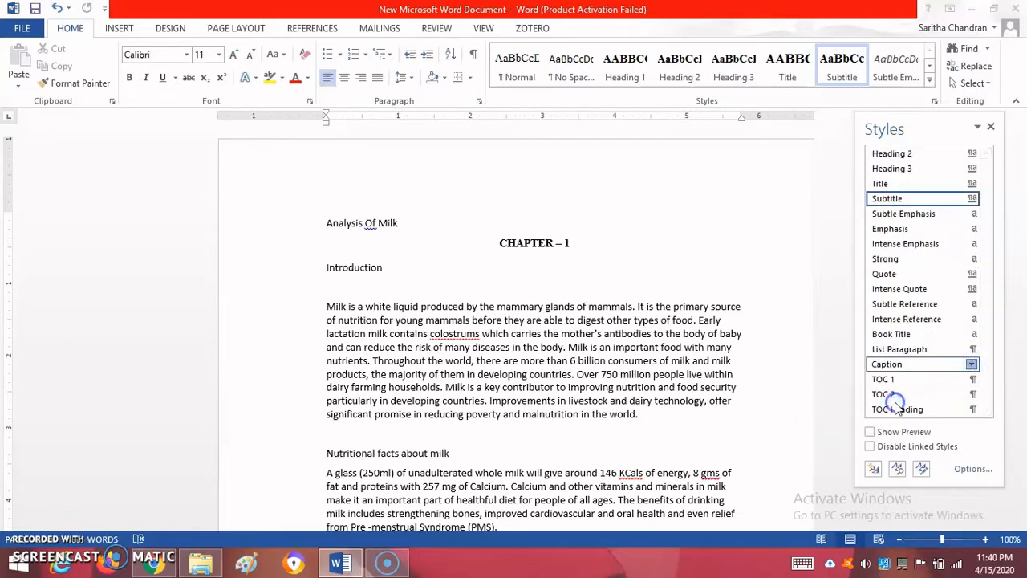
{"action": "left_click", "coordinate": [439, 237]}
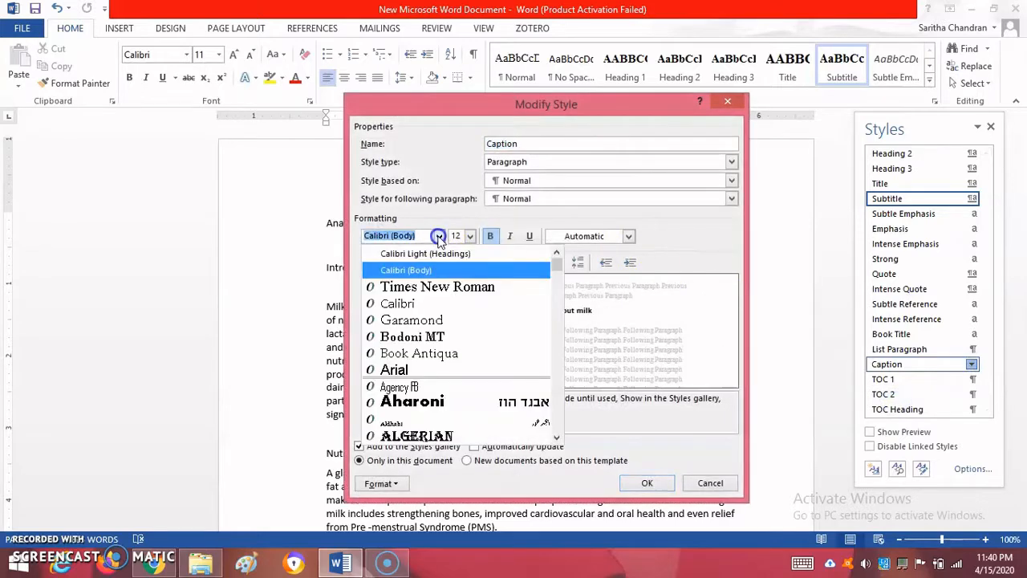
{"action": "left_click", "coordinate": [425, 287]}
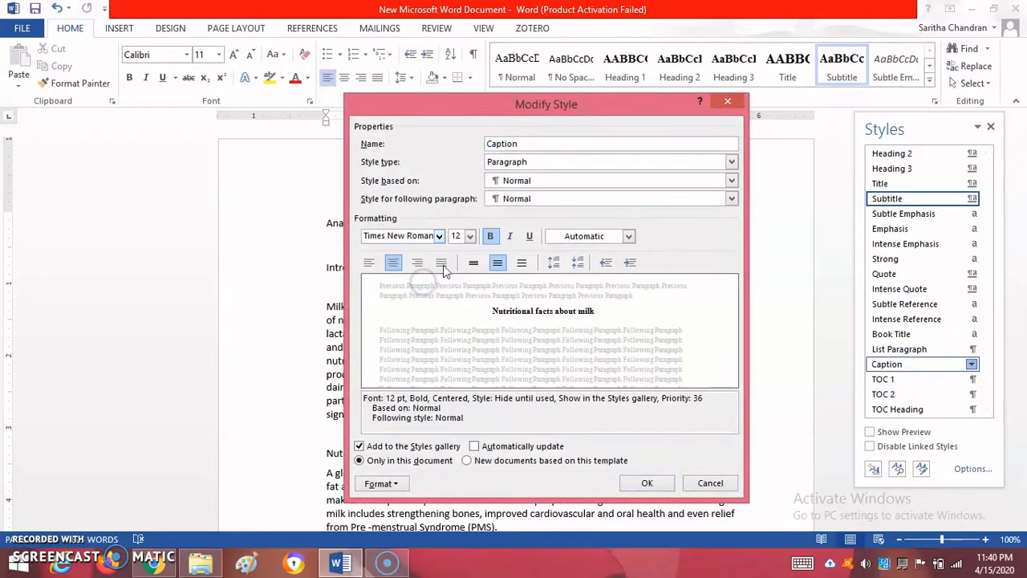
{"action": "left_click", "coordinate": [471, 238]}
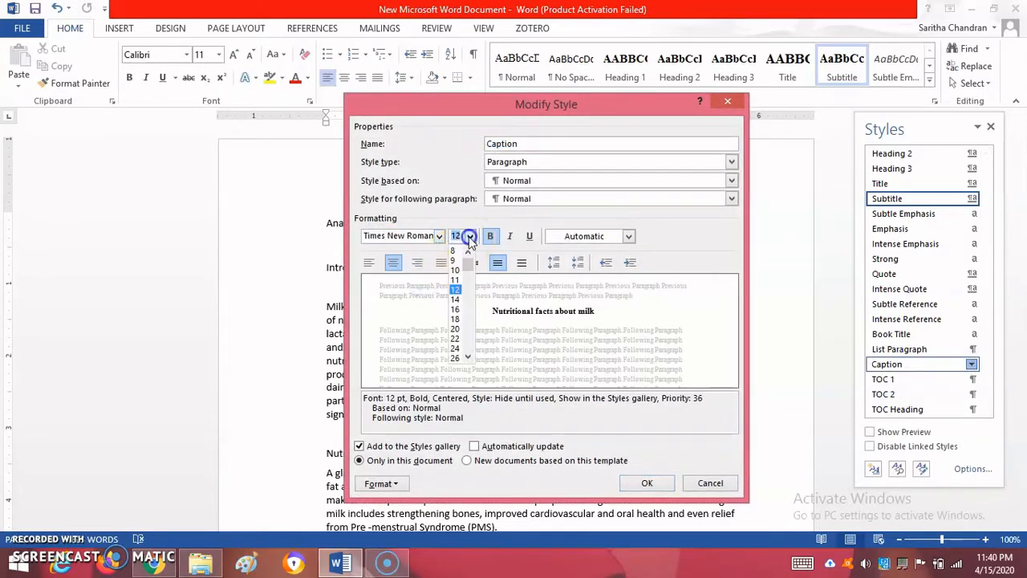
{"action": "left_click", "coordinate": [455, 280]}
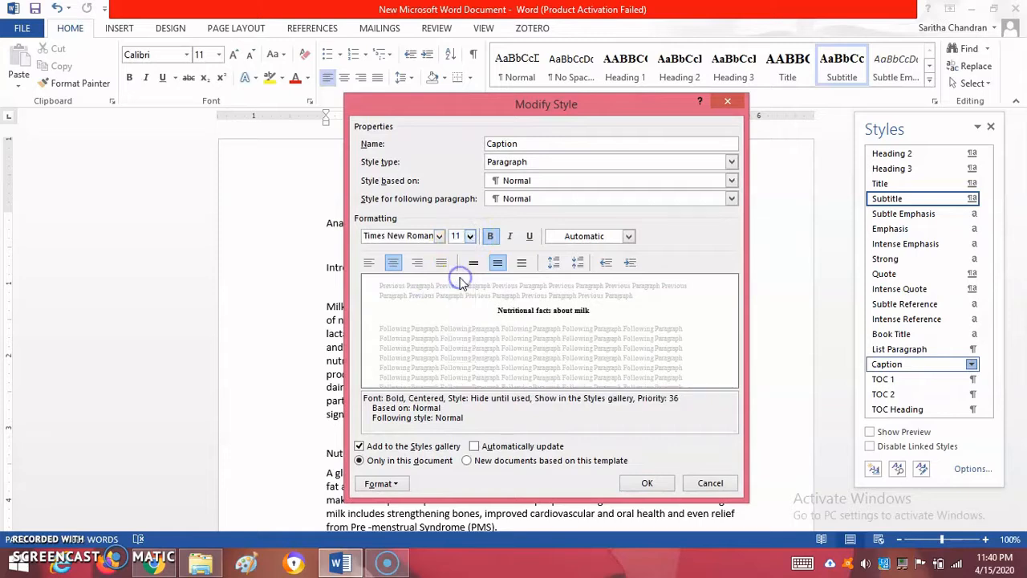
{"action": "left_click", "coordinate": [510, 237]}
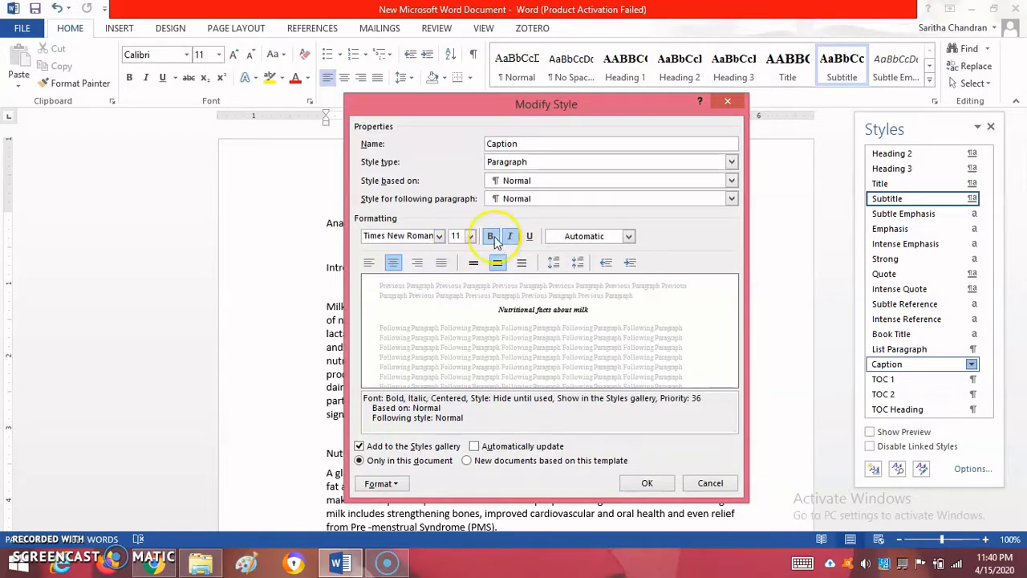
{"action": "left_click", "coordinate": [492, 237]}
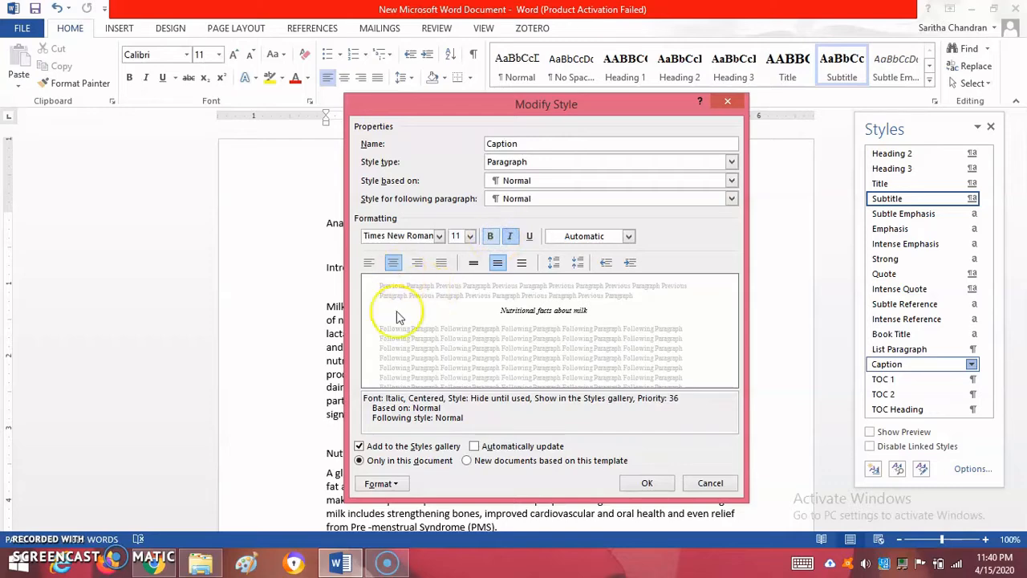
Set the Caption style's line spacing to single and save it for new documents based on this template
{"action": "left_click", "coordinate": [393, 484]}
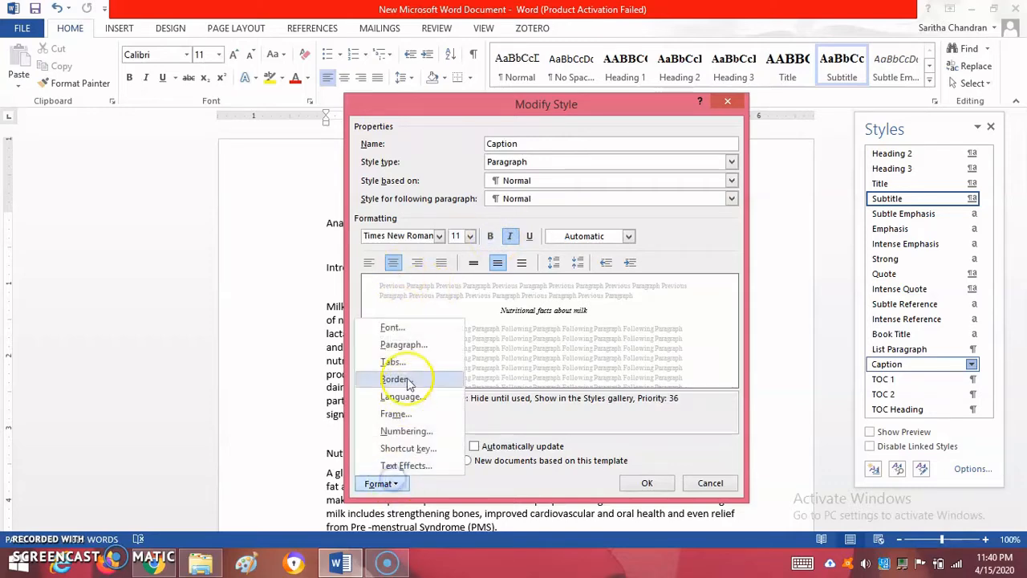
{"action": "left_click", "coordinate": [411, 346]}
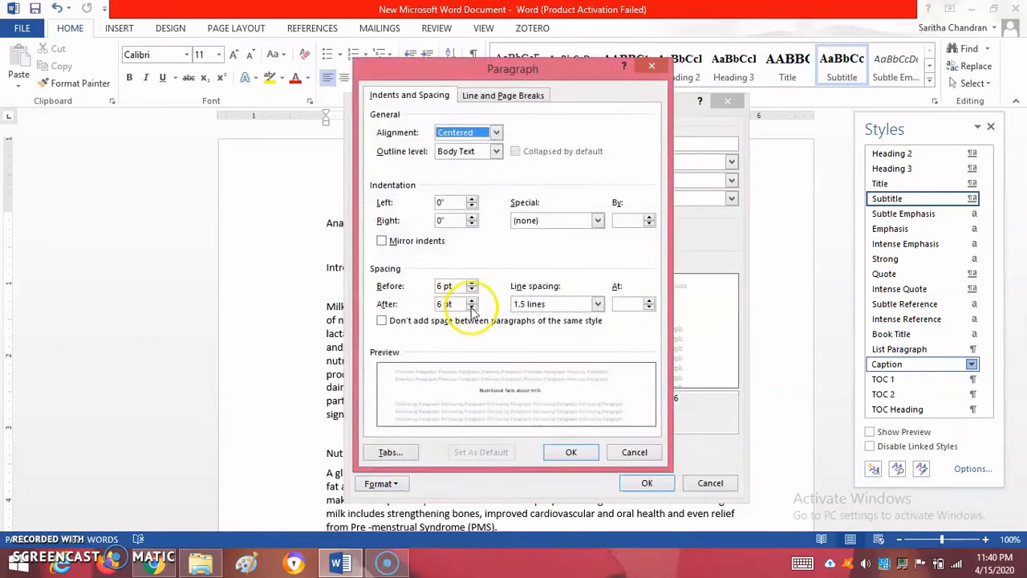
{"action": "left_click", "coordinate": [472, 307]}
{"action": "left_click", "coordinate": [473, 300]}
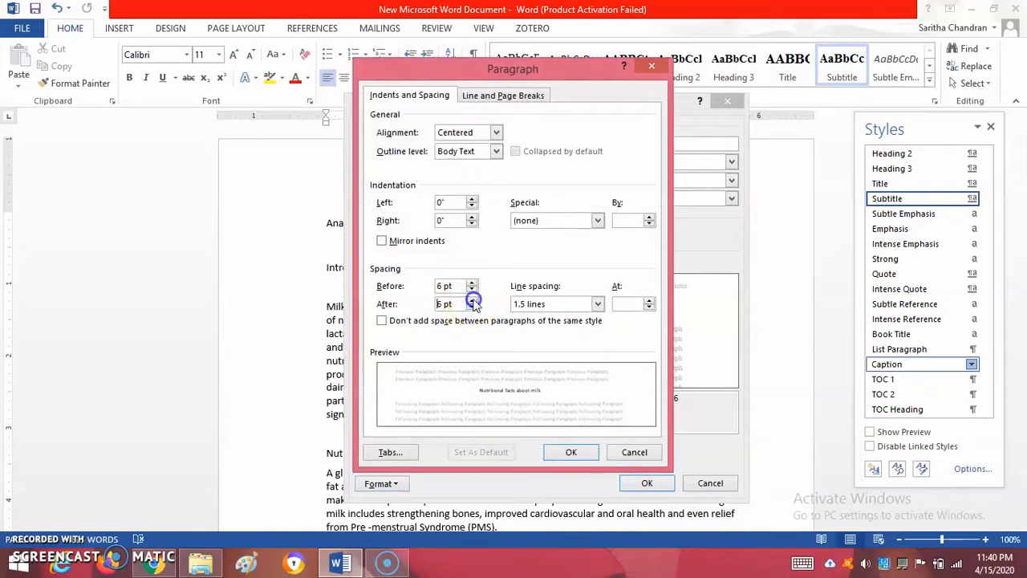
{"action": "left_click", "coordinate": [528, 303]}
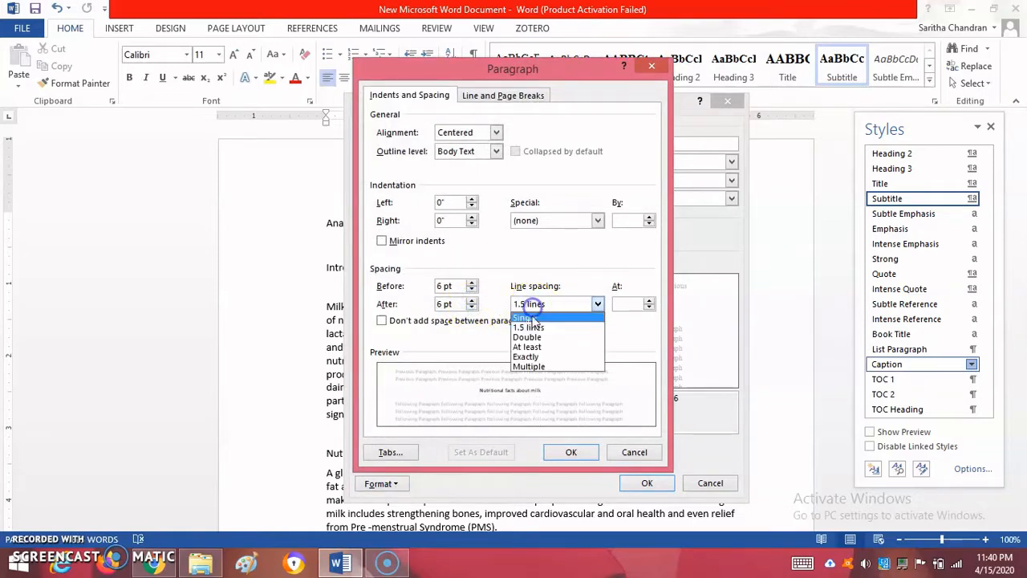
{"action": "left_click", "coordinate": [530, 319]}
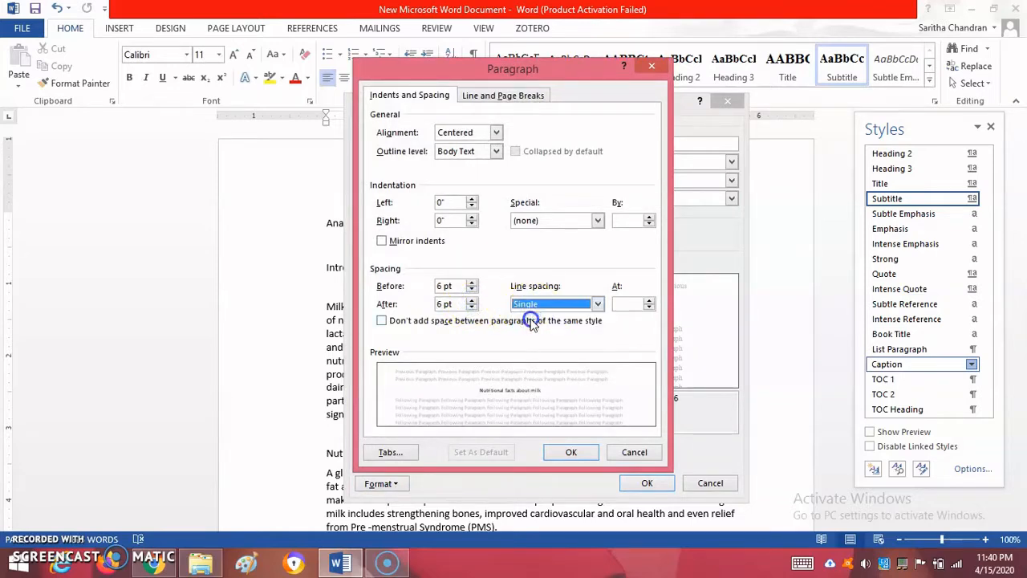
{"action": "left_click", "coordinate": [568, 452]}
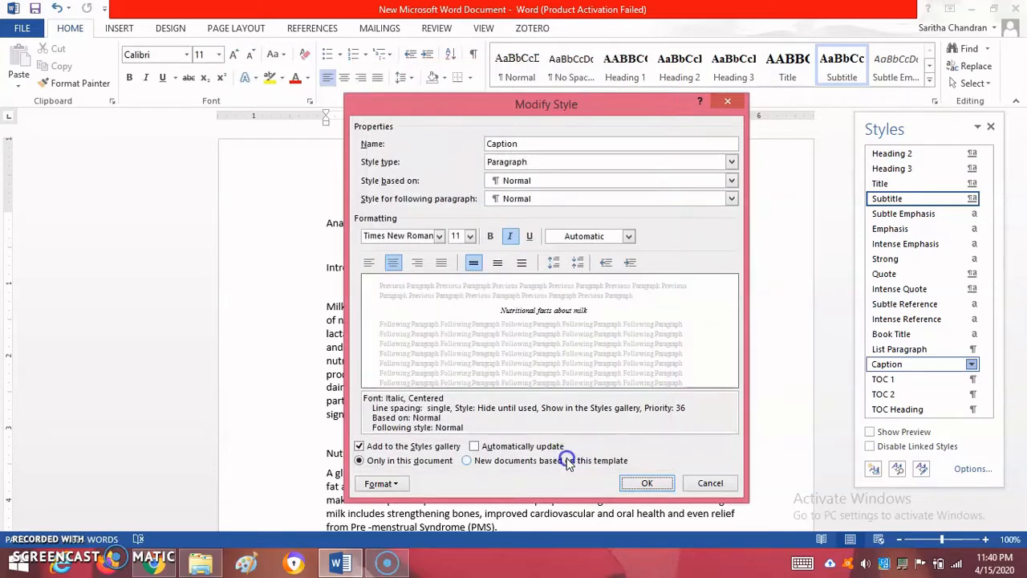
{"action": "left_click", "coordinate": [568, 460]}
{"action": "left_click", "coordinate": [647, 482]}
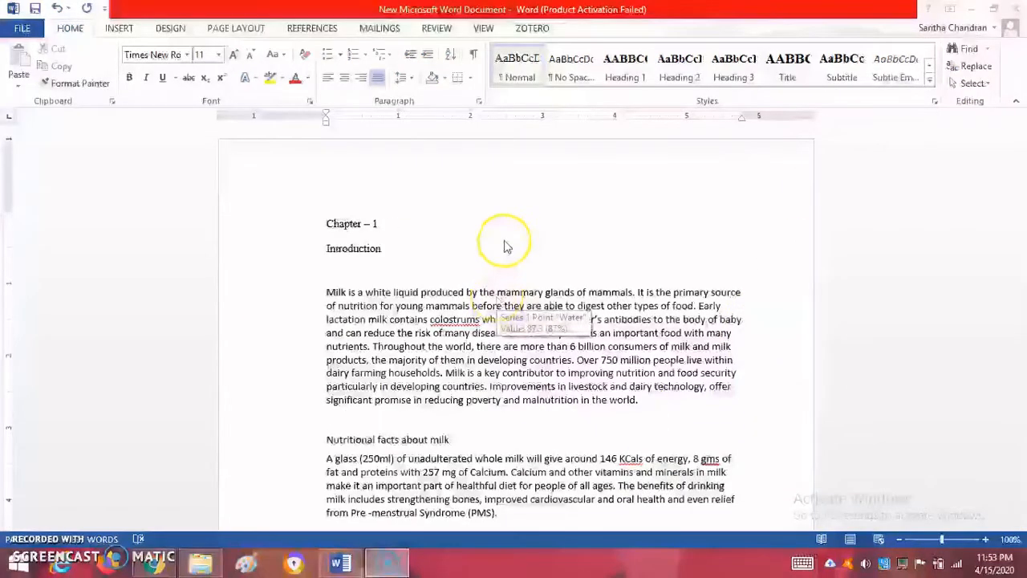
Apply the Title style to the "Chapter – 1" line at the start of the document
{"action": "left_click", "coordinate": [930, 83]}
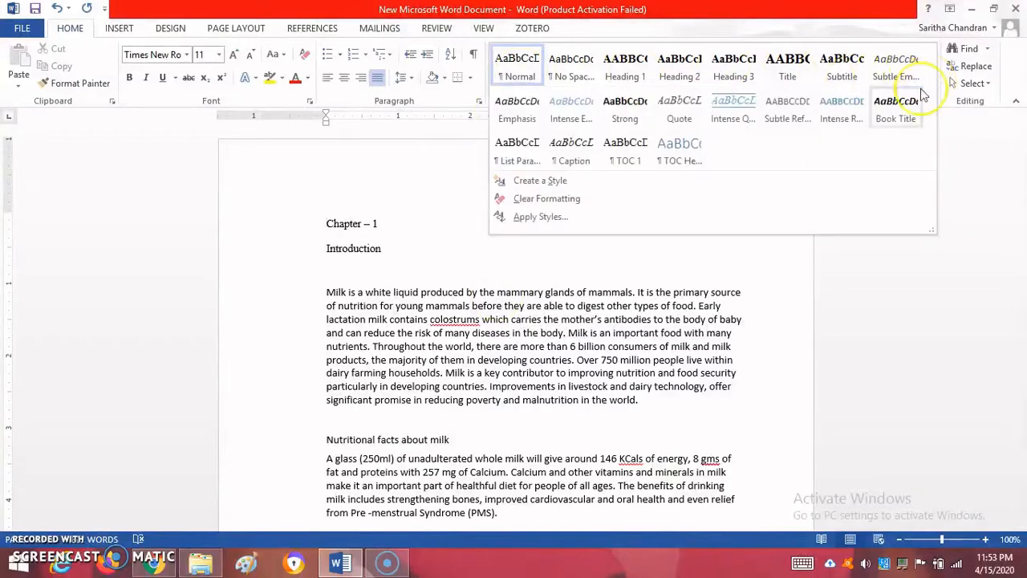
{"action": "left_click", "coordinate": [702, 276]}
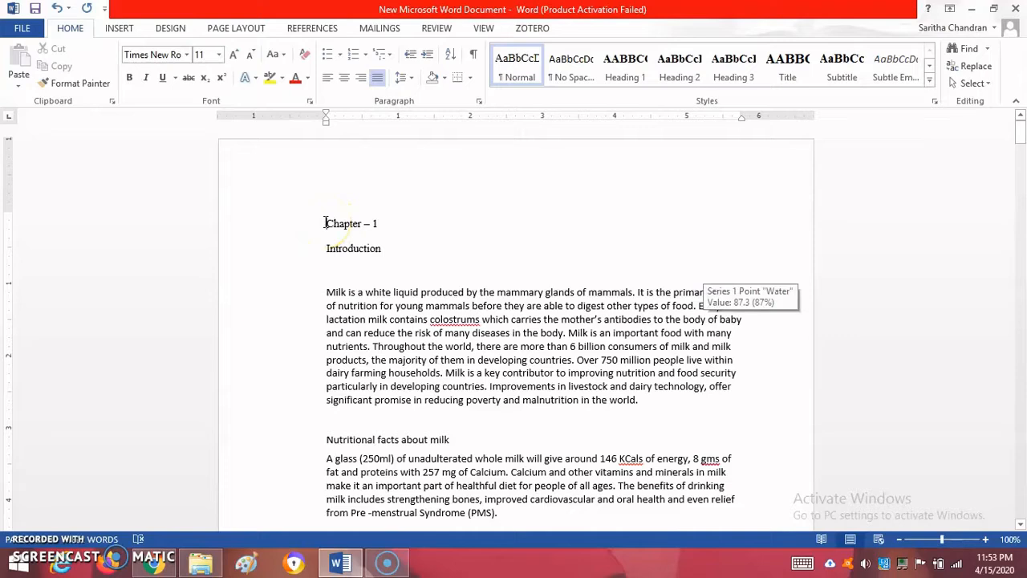
{"action": "left_click_drag", "start_coordinate": [325, 223], "coordinate": [379, 223]}
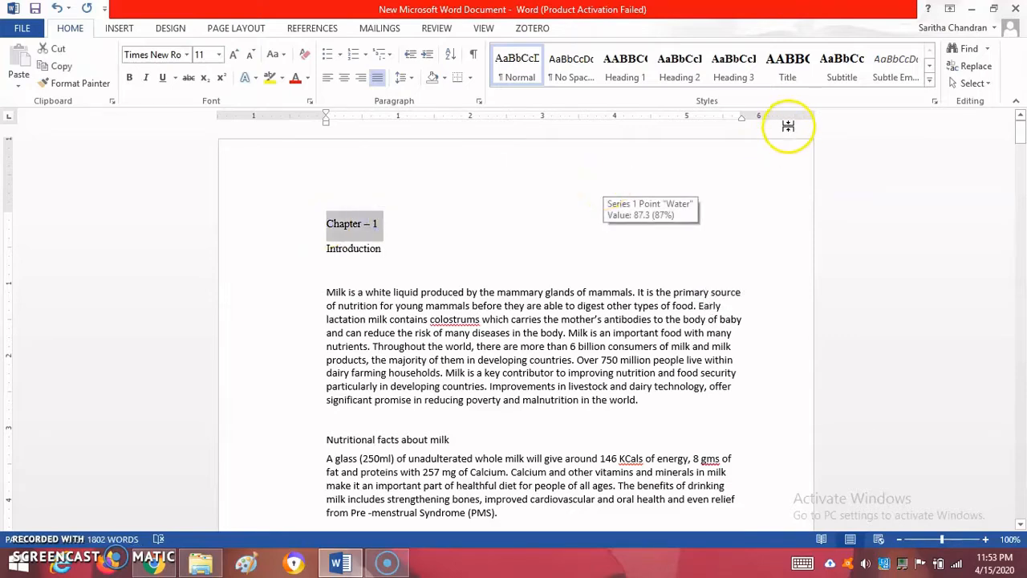
{"action": "left_click", "coordinate": [789, 80]}
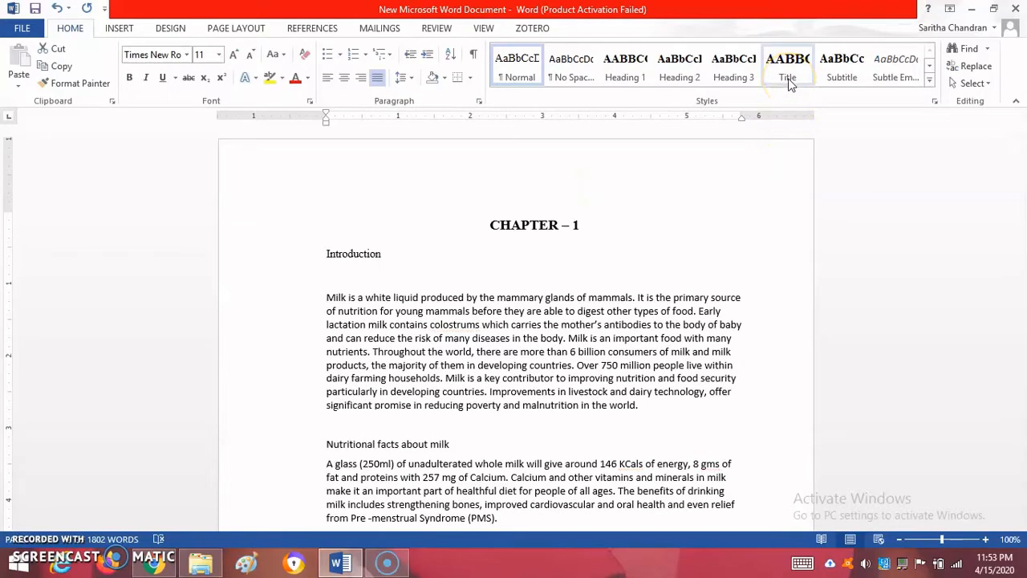
Apply the Subtitle style to the "Introduction" line below the chapter title
{"action": "left_click", "coordinate": [634, 285]}
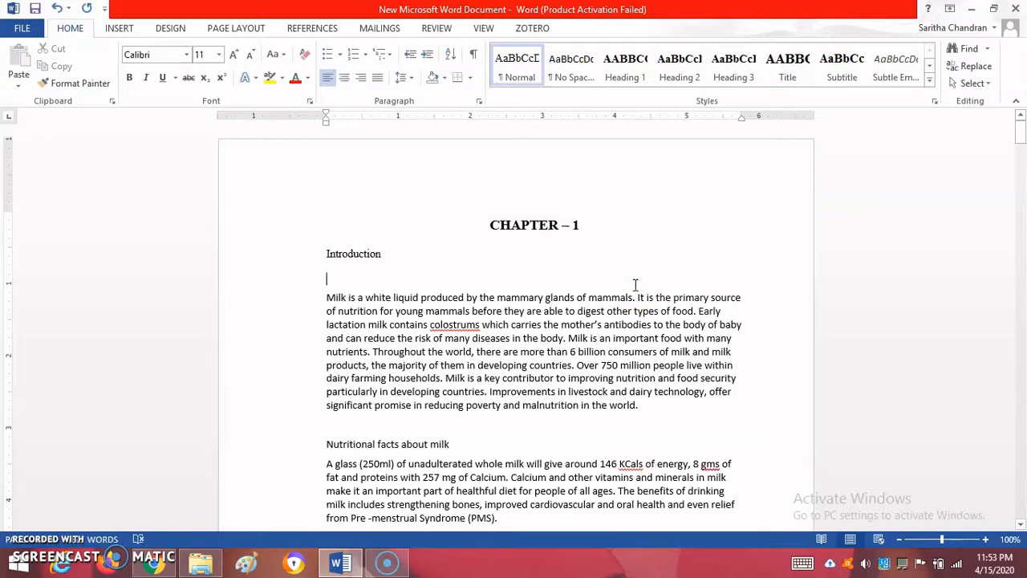
{"action": "left_click", "coordinate": [326, 256]}
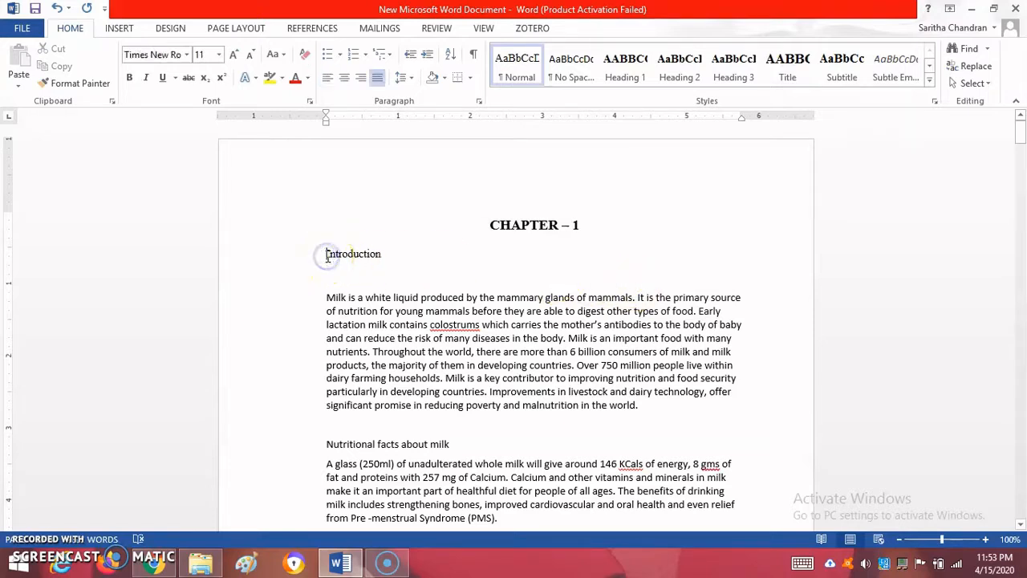
{"action": "left_click", "coordinate": [847, 66]}
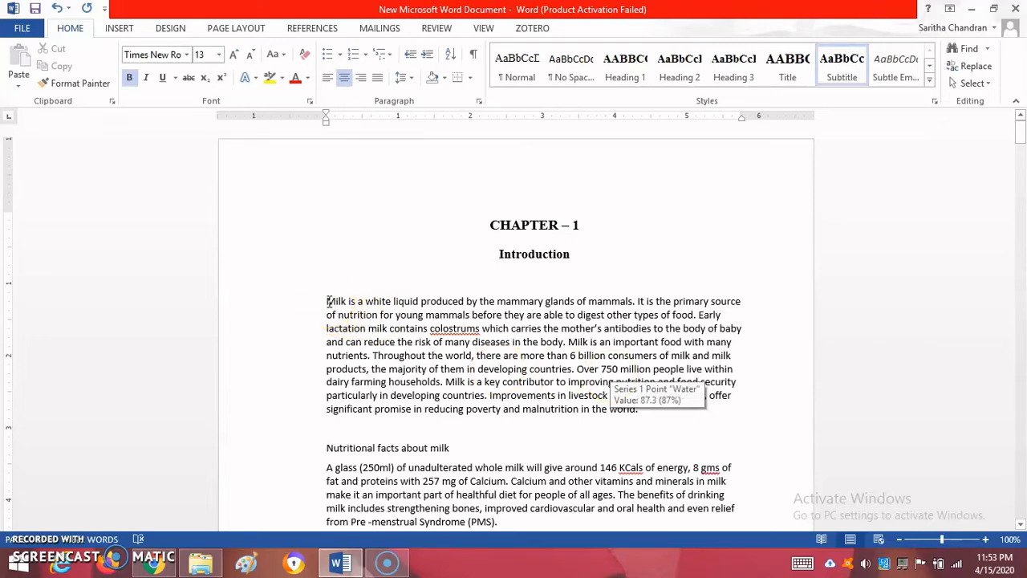
Apply the Normal style to the introduction paragraph beginning "Milk is a white liquid"
{"action": "left_click_drag", "start_coordinate": [328, 302], "coordinate": [720, 412]}
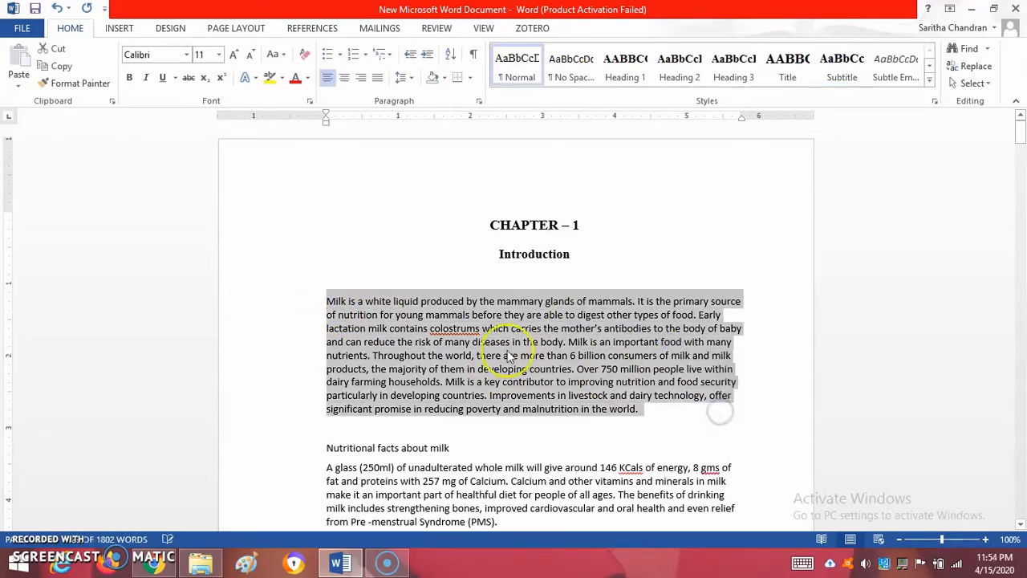
{"action": "left_click", "coordinate": [375, 317]}
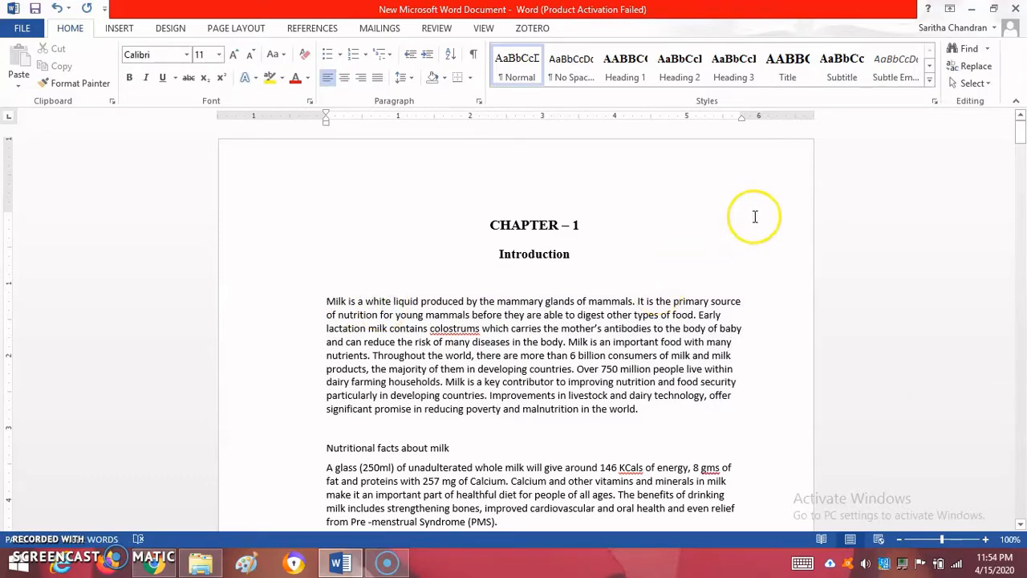
{"action": "left_click", "coordinate": [522, 74]}
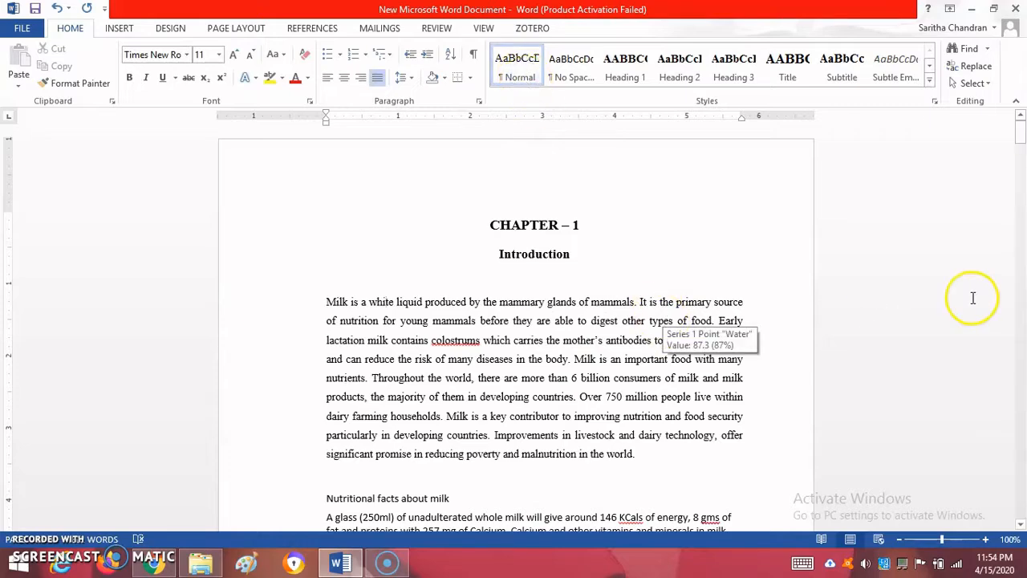
Delete the empty paragraph above the "Nutritional facts about milk" line
{"action": "left_click_drag", "start_coordinate": [1022, 141], "coordinate": [1021, 146]}
{"action": "left_click", "coordinate": [364, 367]}
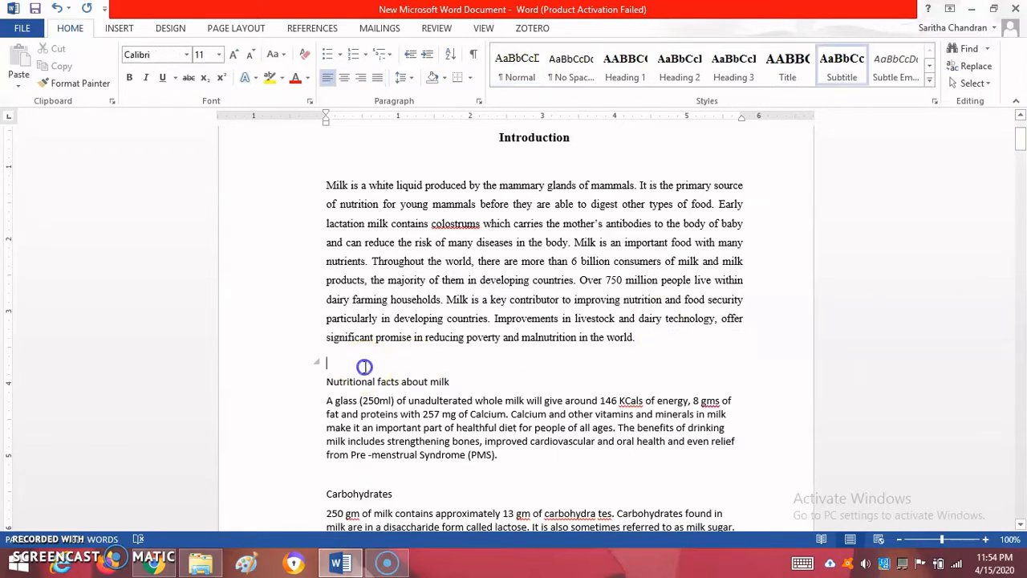
{"action": "key", "text": "Delete"}
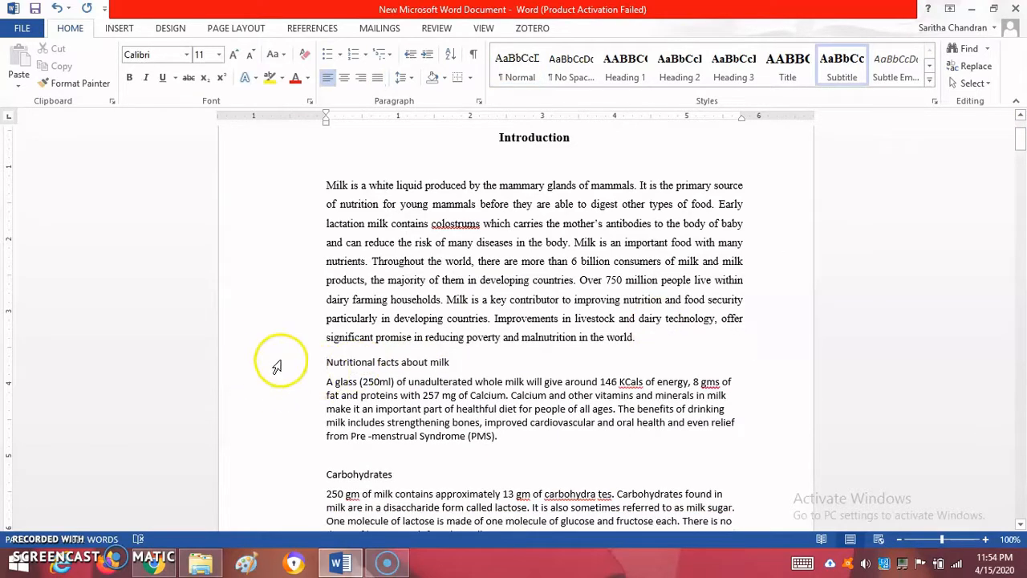
Apply Heading 1 to "Nutritional facts about milk" and the Normal style to the paragraph below it
{"action": "left_click", "coordinate": [277, 362]}
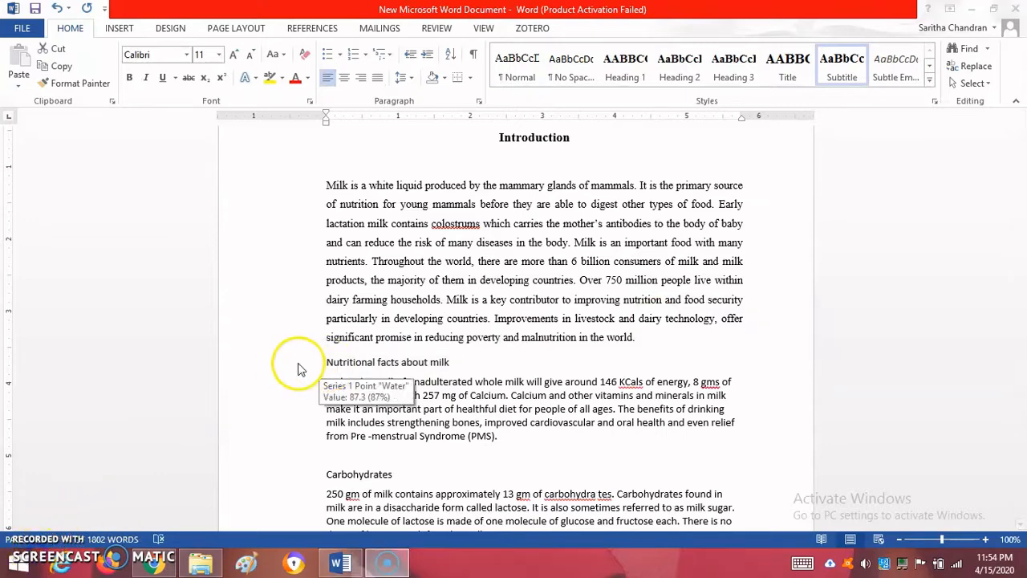
{"action": "left_click", "coordinate": [297, 368]}
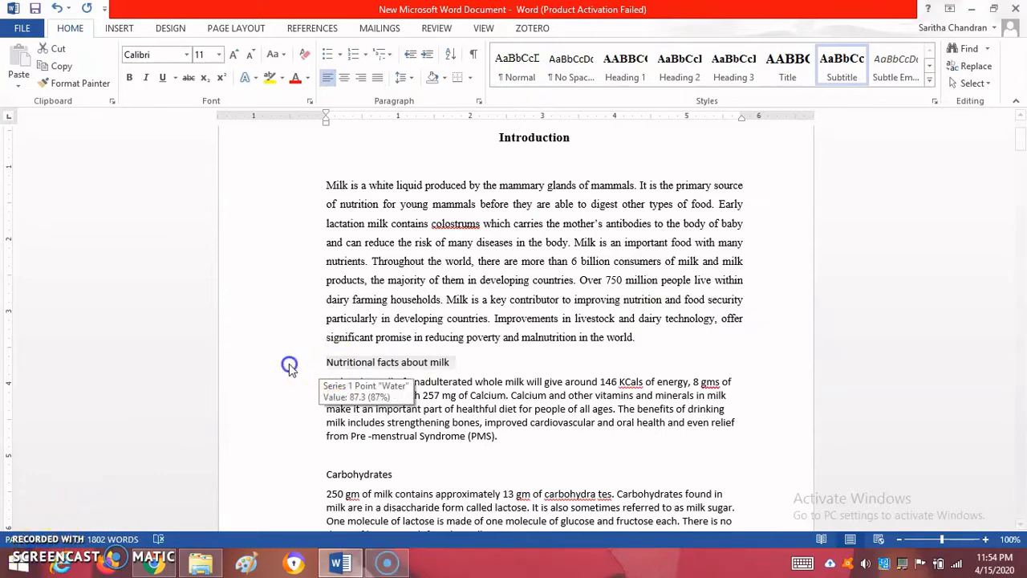
{"action": "left_click", "coordinate": [625, 71]}
{"action": "left_click", "coordinate": [375, 393]}
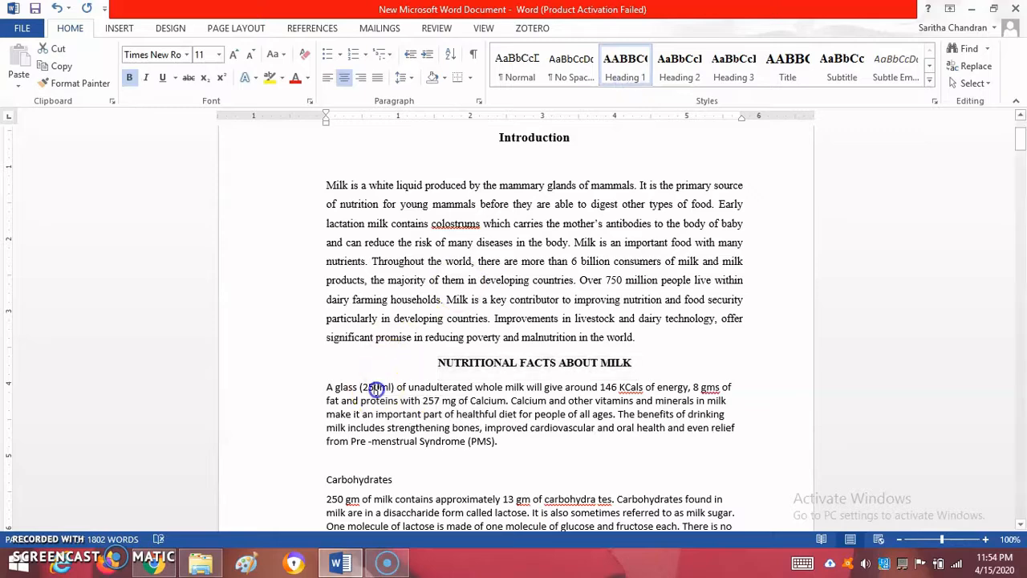
{"action": "left_click", "coordinate": [508, 76]}
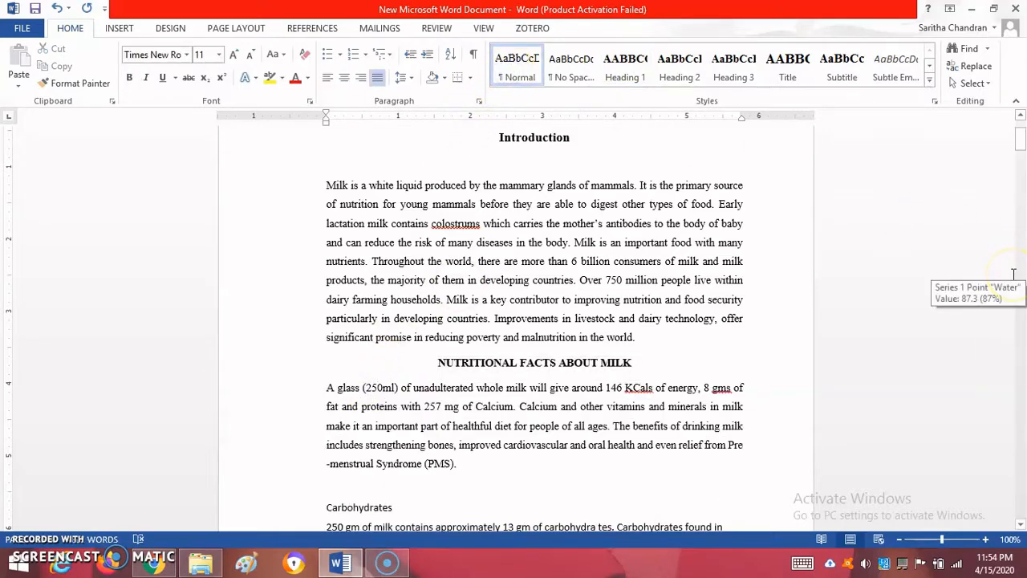
Apply the Heading 3 style to the "Carbohydrates" line
{"action": "left_click_drag", "start_coordinate": [1021, 140], "coordinate": [1018, 150]}
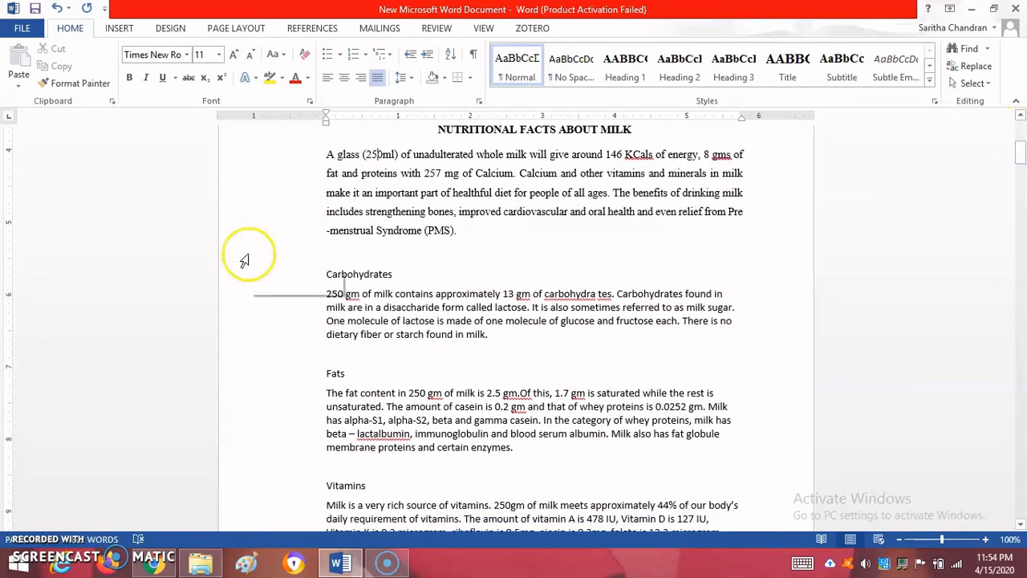
{"action": "left_click", "coordinate": [231, 281]}
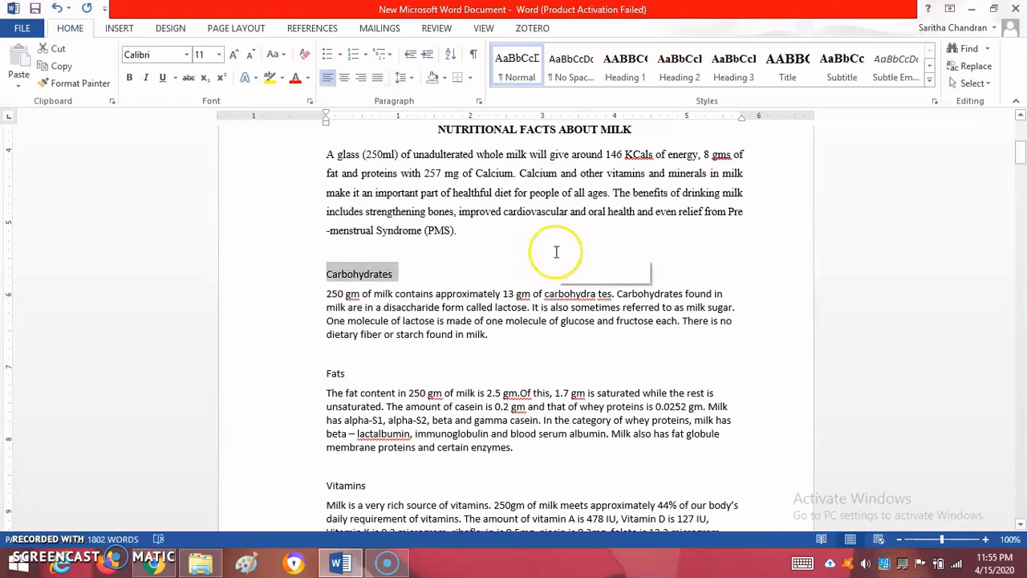
{"action": "left_click", "coordinate": [734, 68]}
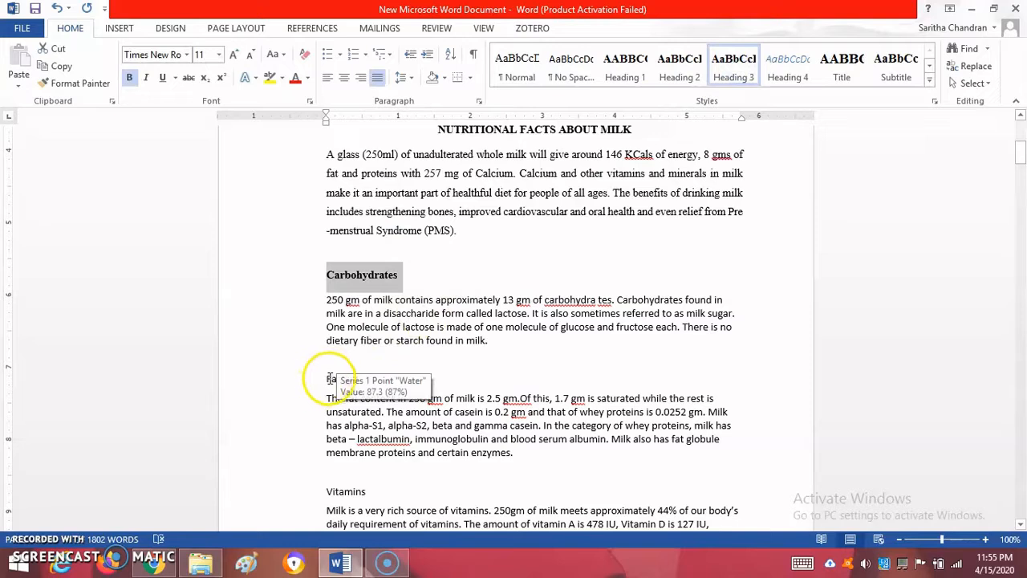
Apply the Heading 3 style to the "Fats" and "Vitamins" lines
{"action": "left_click", "coordinate": [324, 379]}
{"action": "left_click", "coordinate": [734, 69]}
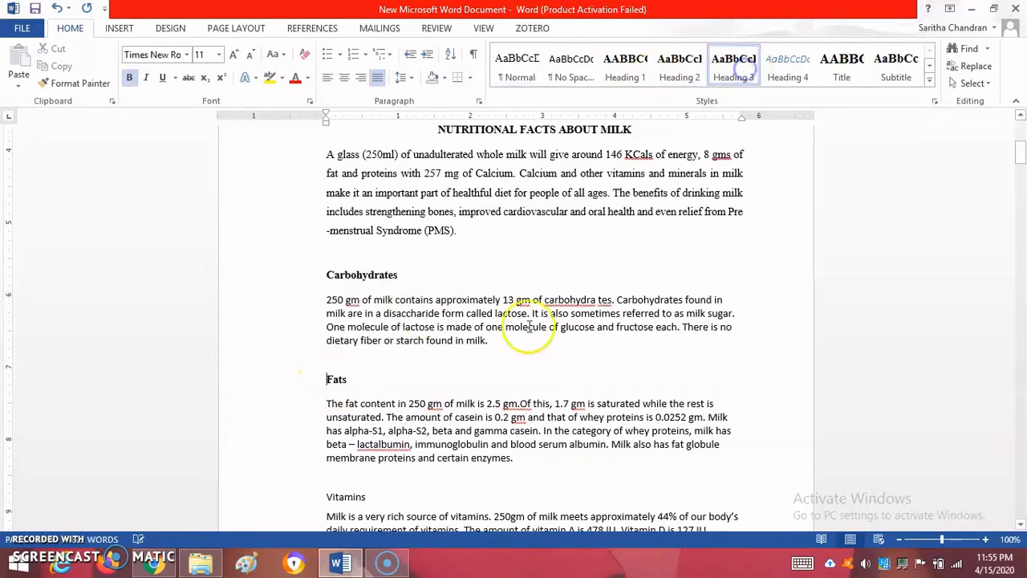
{"action": "left_click", "coordinate": [350, 496]}
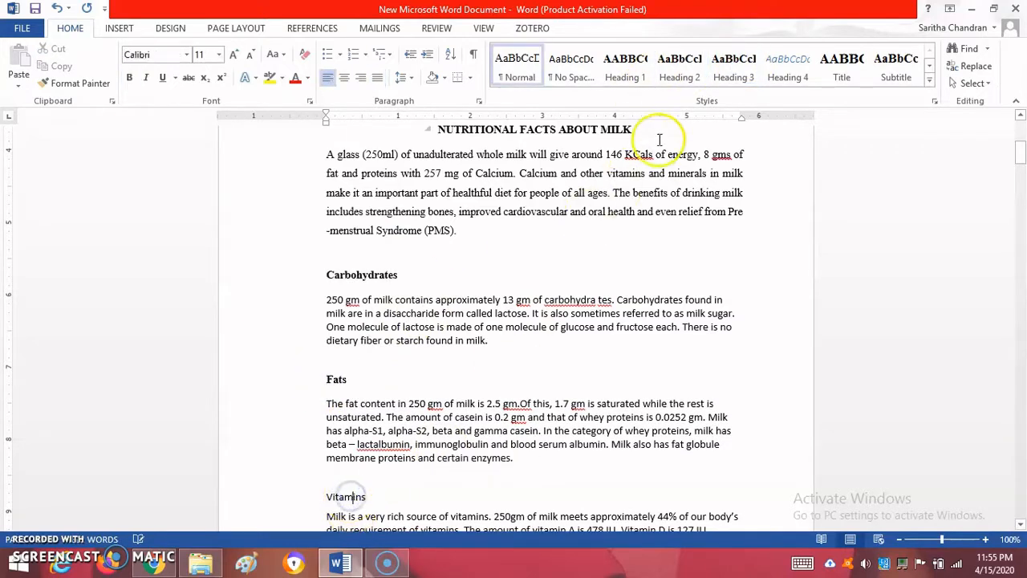
{"action": "left_click", "coordinate": [732, 57]}
Apply the Normal style to the body paragraphs under the Carbohydrates, Fats and Vitamins headings
{"action": "scroll", "coordinate": [579, 218], "scroll_direction": "down", "scroll_amount": 3}
{"action": "scroll", "coordinate": [579, 218], "scroll_direction": "down", "scroll_amount": 2}
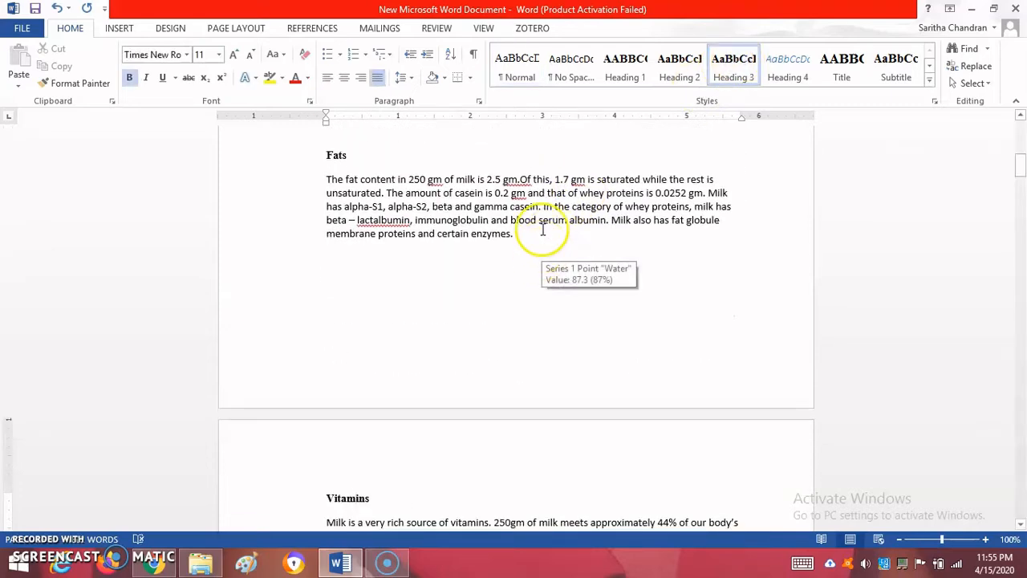
{"action": "left_click_drag", "start_coordinate": [1020, 167], "coordinate": [1020, 146]}
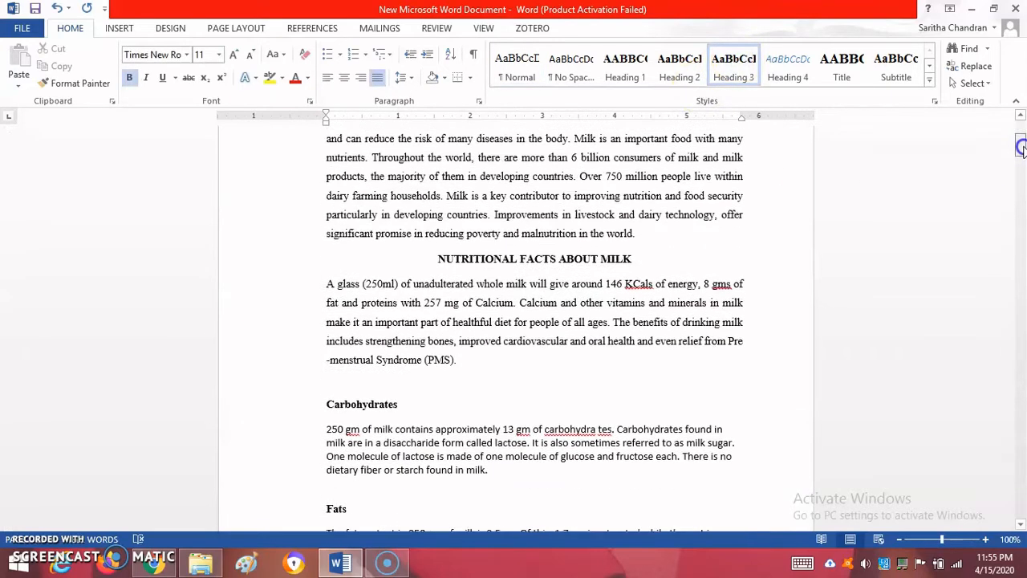
{"action": "left_click", "coordinate": [611, 464]}
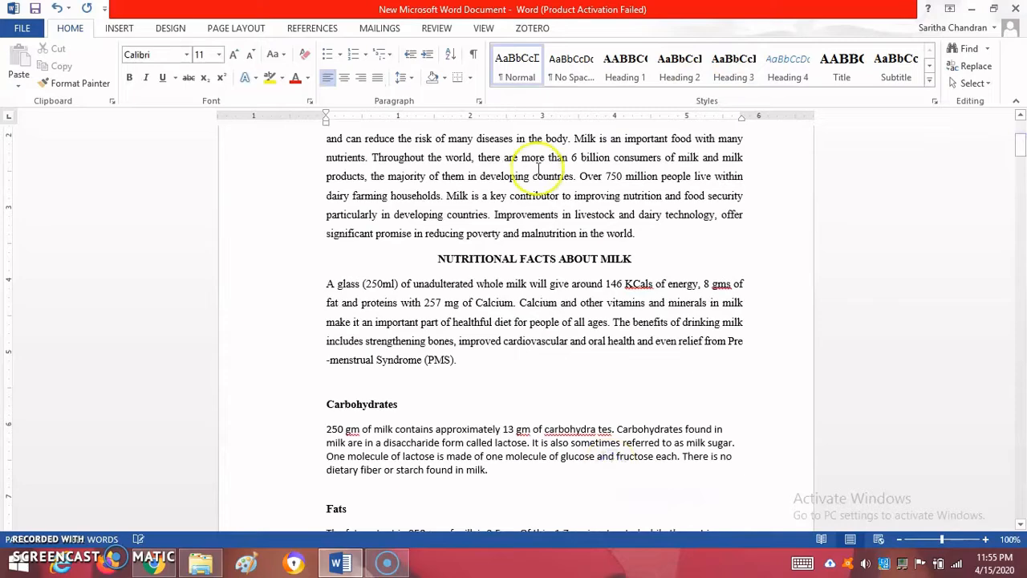
{"action": "left_click", "coordinate": [521, 71]}
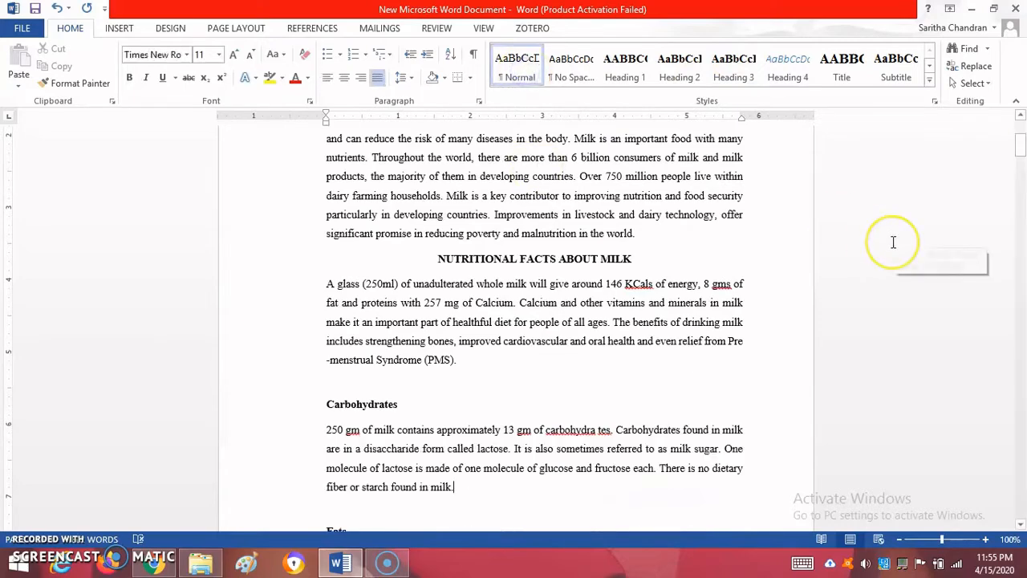
{"action": "key", "text": "Page_Down"}
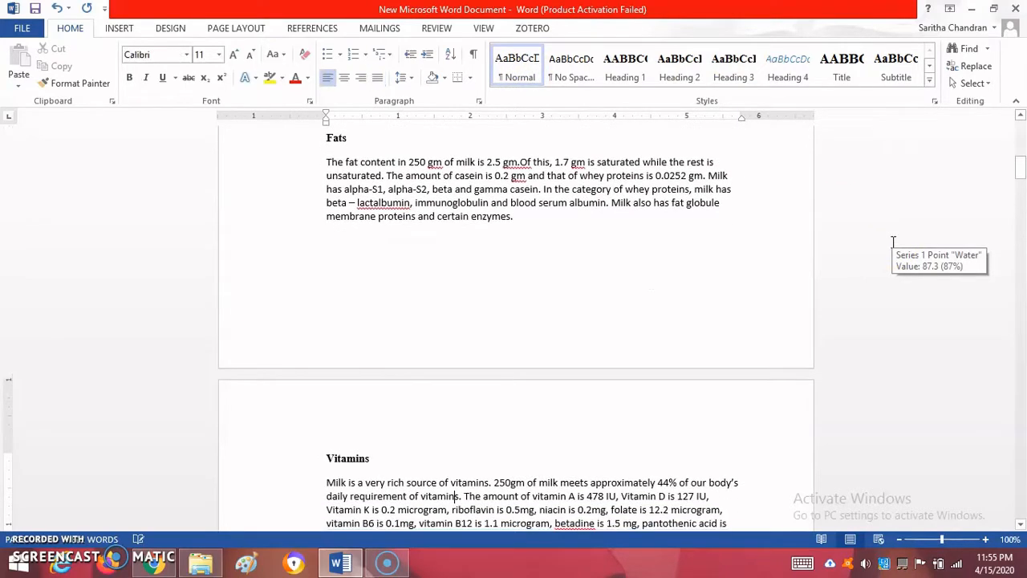
{"action": "left_click", "coordinate": [520, 187]}
{"action": "left_click", "coordinate": [529, 86]}
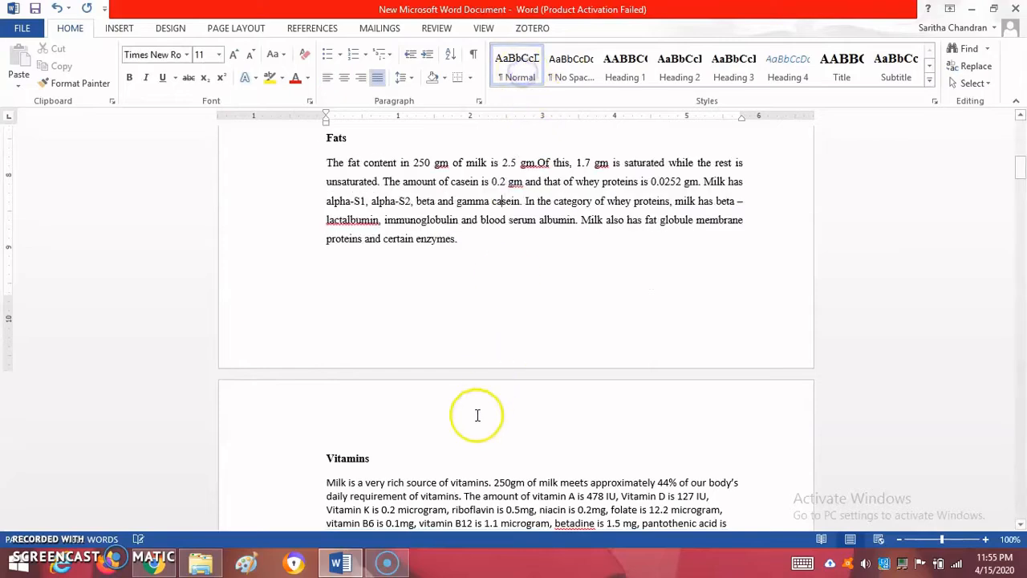
{"action": "left_click", "coordinate": [458, 495]}
{"action": "left_click", "coordinate": [513, 67]}
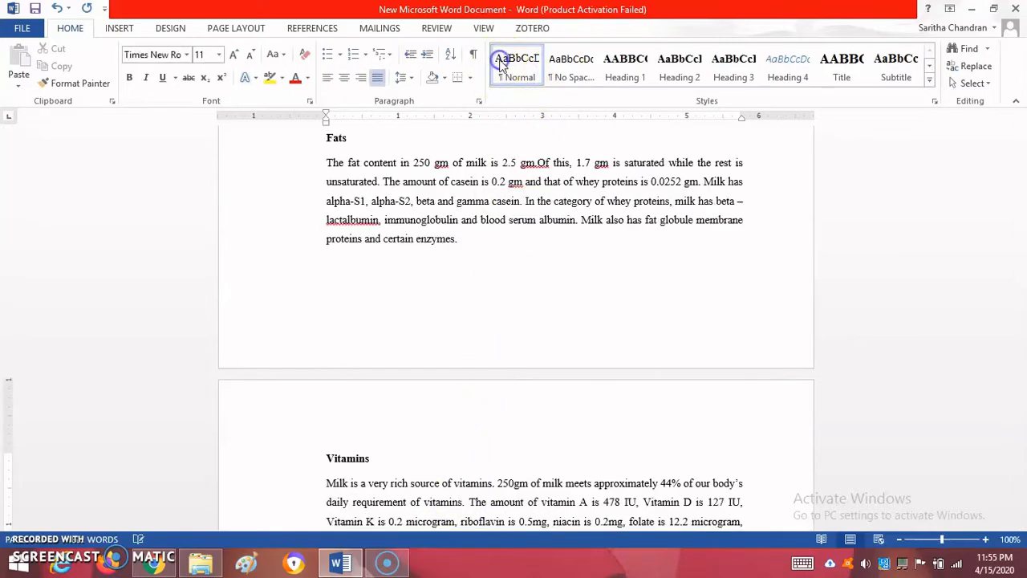
Go to the "Fig. 1 Milk composition as percent total volume" caption below the pie chart
{"action": "scroll", "coordinate": [948, 303], "scroll_direction": "down", "scroll_amount": 10}
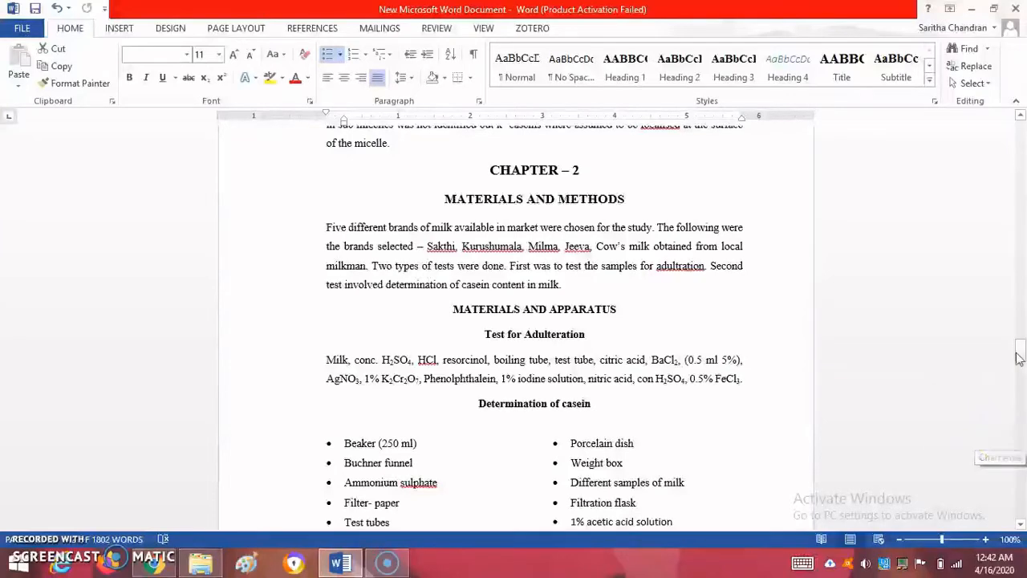
{"action": "left_click_drag", "start_coordinate": [1021, 355], "coordinate": [1018, 193]}
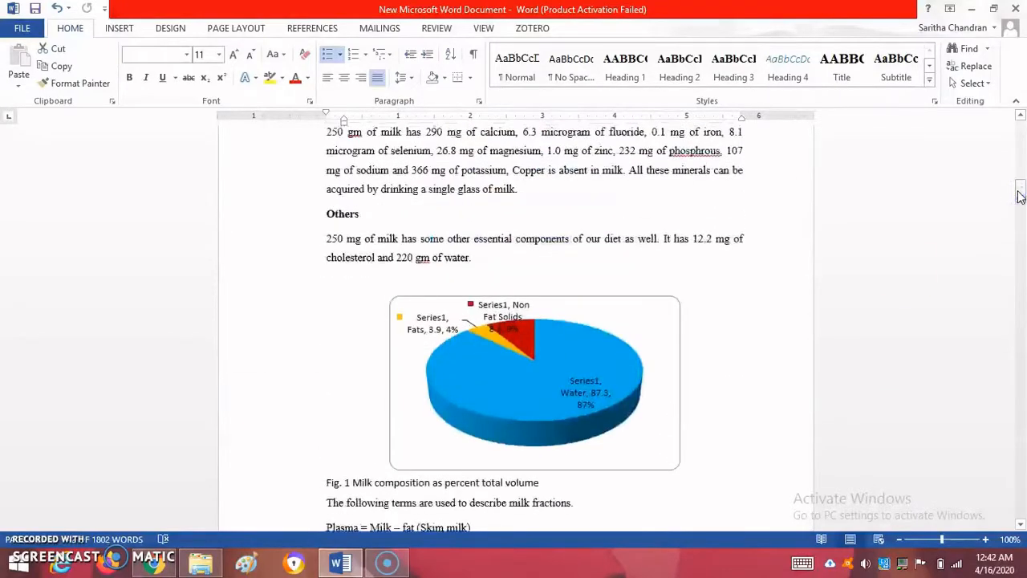
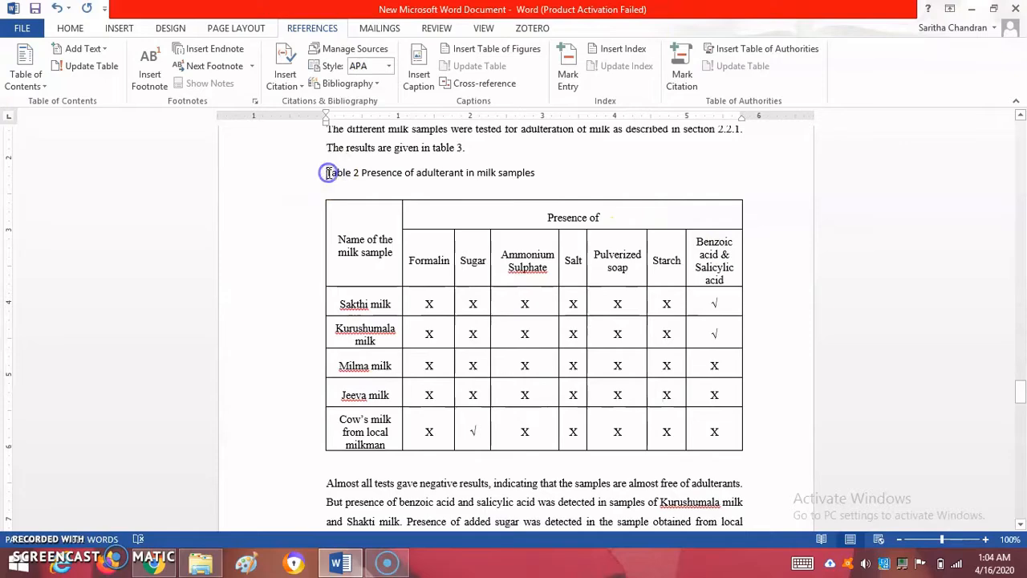
Insert a Table-labelled caption before "Presence of adulterant in milk samples" and delete the manually typed "Table 2"
{"action": "left_click", "coordinate": [418, 68]}
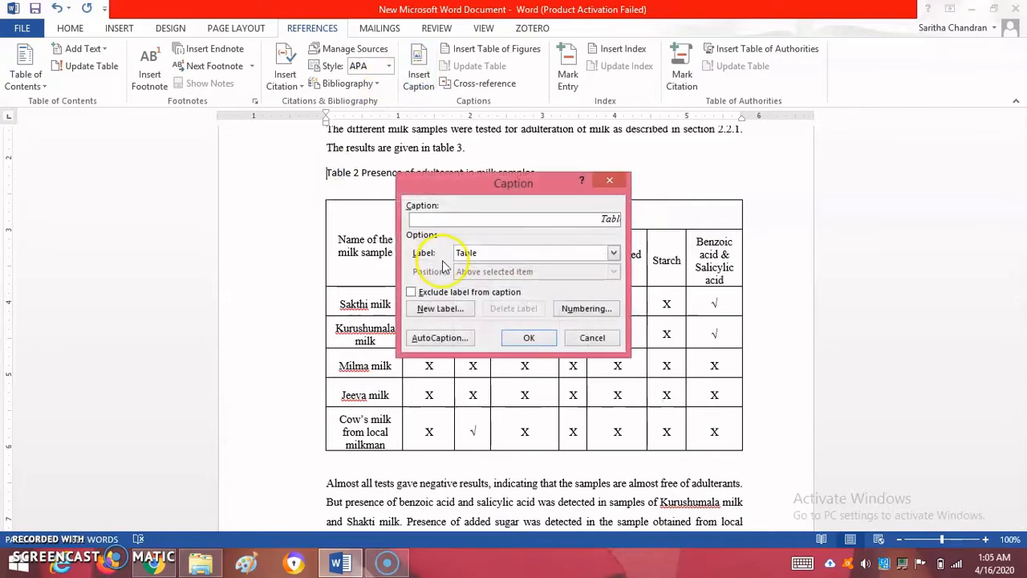
{"action": "left_click", "coordinate": [527, 337]}
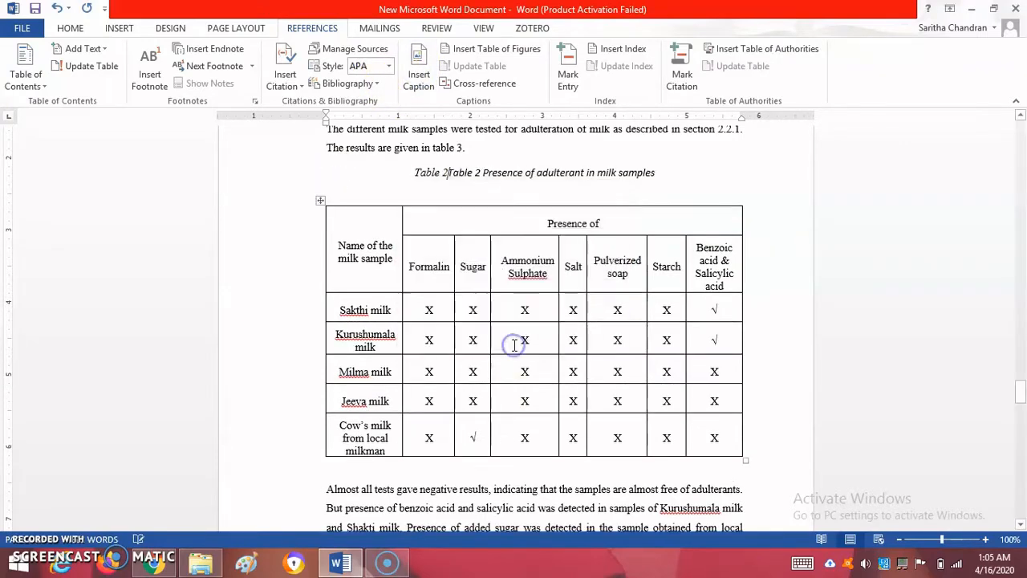
{"action": "key", "text": "Delete"}
{"action": "key", "text": "Delete"}
{"action": "key", "text": "Delete"}
{"action": "key", "text": "Delete"}
{"action": "key", "text": "Delete"}
{"action": "key", "text": "Delete"}
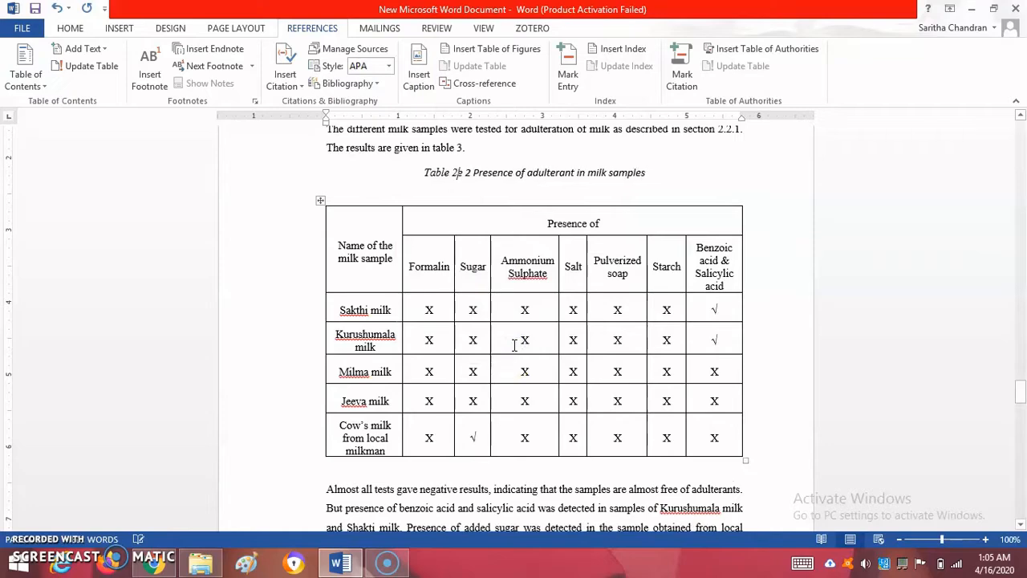
{"action": "key", "text": "Delete"}
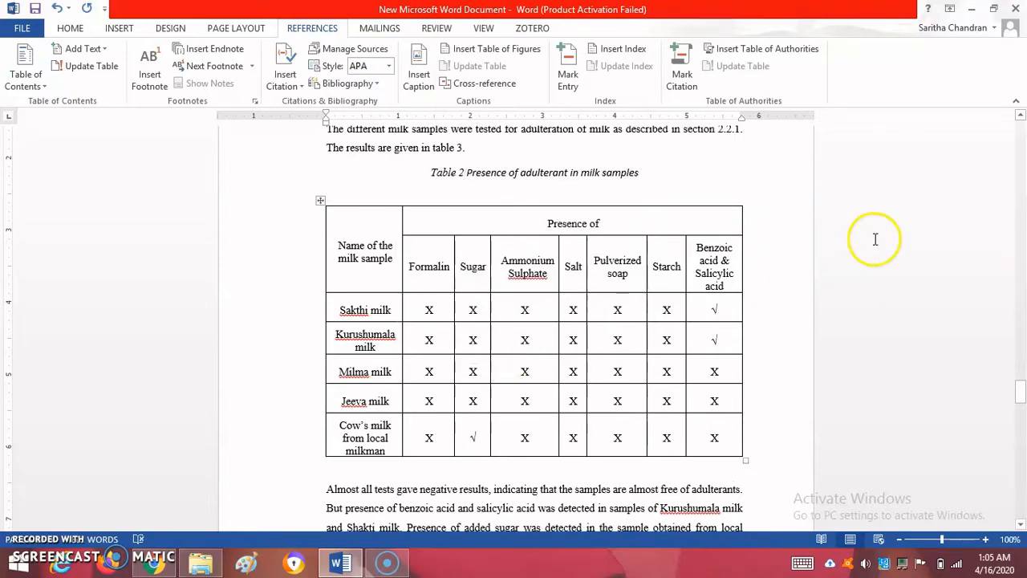
Insert a Table-labelled caption before "Casein content in samples" and delete the manually typed "Table 3"
{"action": "scroll", "coordinate": [873, 238], "scroll_direction": "down", "scroll_amount": 7}
{"action": "scroll", "coordinate": [875, 238], "scroll_direction": "down", "scroll_amount": 5}
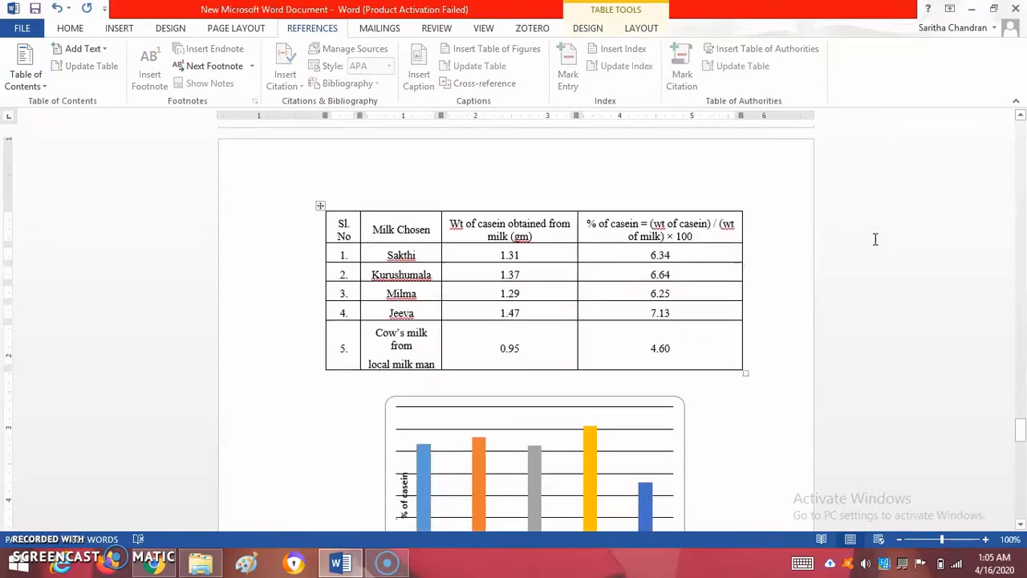
{"action": "scroll", "coordinate": [874, 237], "scroll_direction": "up", "scroll_amount": 5}
{"action": "left_click", "coordinate": [328, 377]}
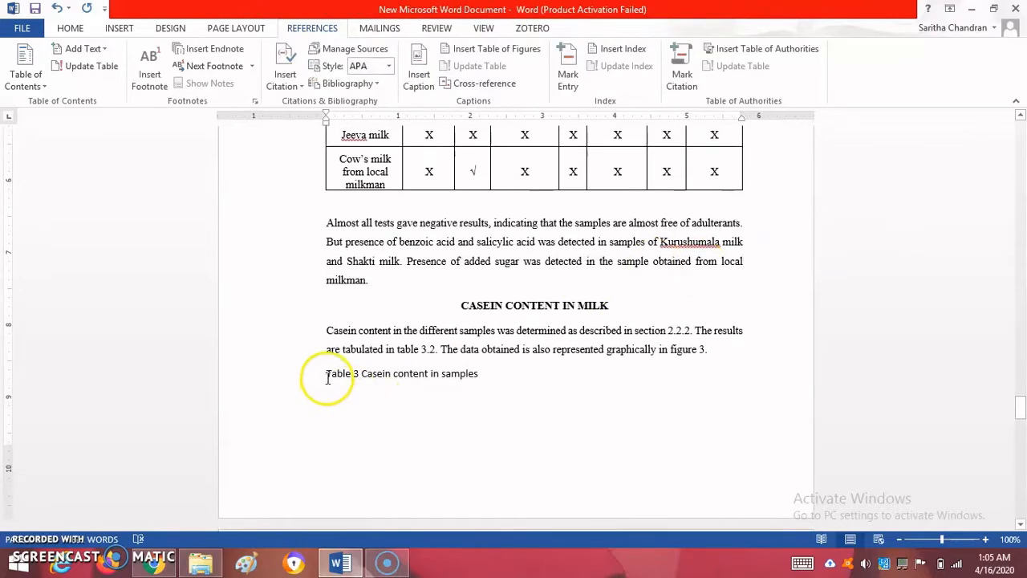
{"action": "left_click", "coordinate": [410, 71]}
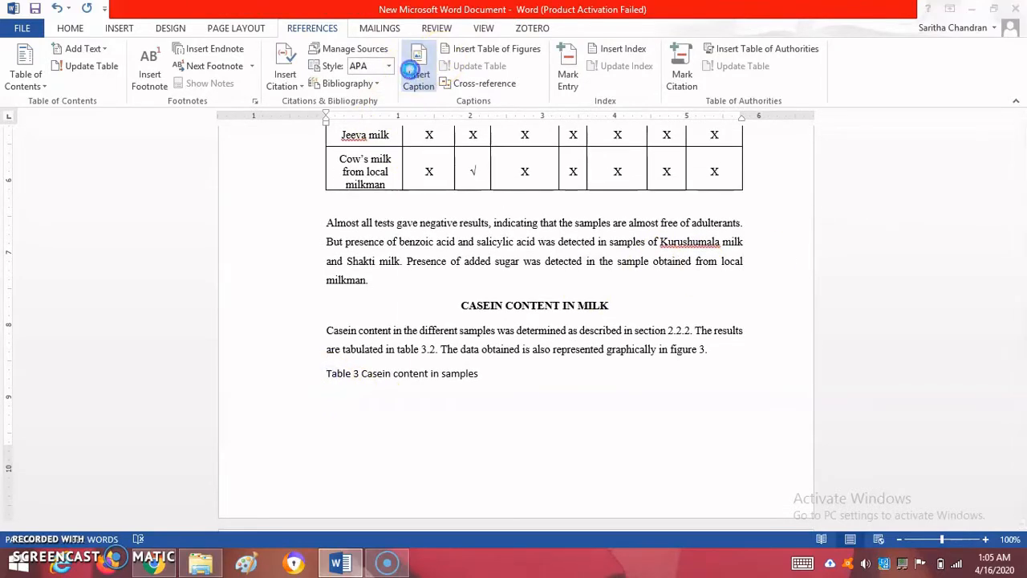
{"action": "left_click", "coordinate": [529, 337]}
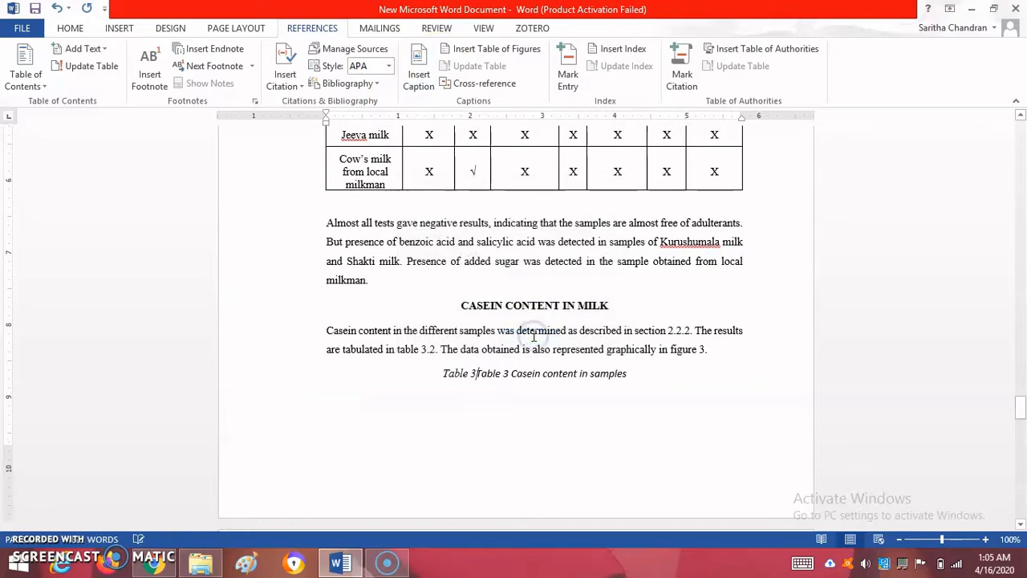
{"action": "key", "text": "Delete"}
{"action": "key", "text": "Delete"}
{"action": "key", "text": "Delete"}
{"action": "key", "text": "Delete"}
{"action": "key", "text": "Delete"}
{"action": "key", "text": "Delete"}
{"action": "key", "text": "Delete"}
{"action": "key", "text": "Delete"}
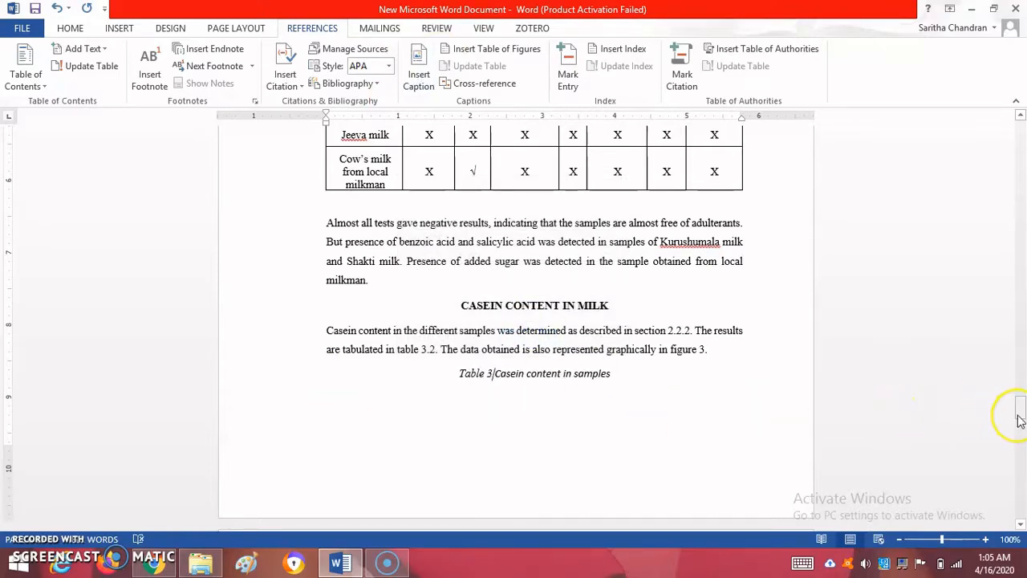
Insert an Equation-labelled caption at the end of the calcium caseinate reaction line above "Structure Of Casein Micelle"
{"action": "left_click_drag", "start_coordinate": [1017, 417], "coordinate": [1022, 295]}
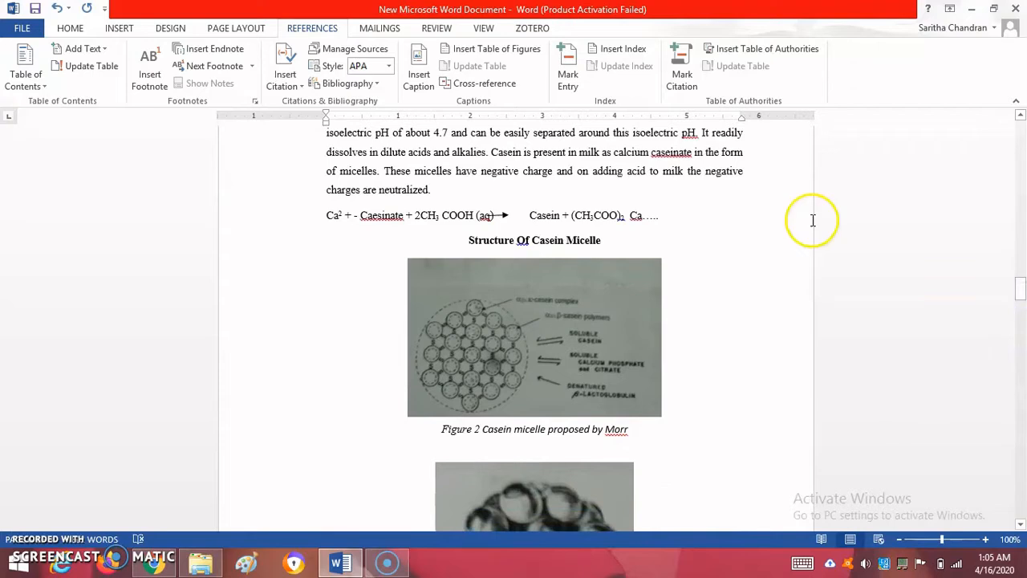
{"action": "left_click", "coordinate": [669, 217]}
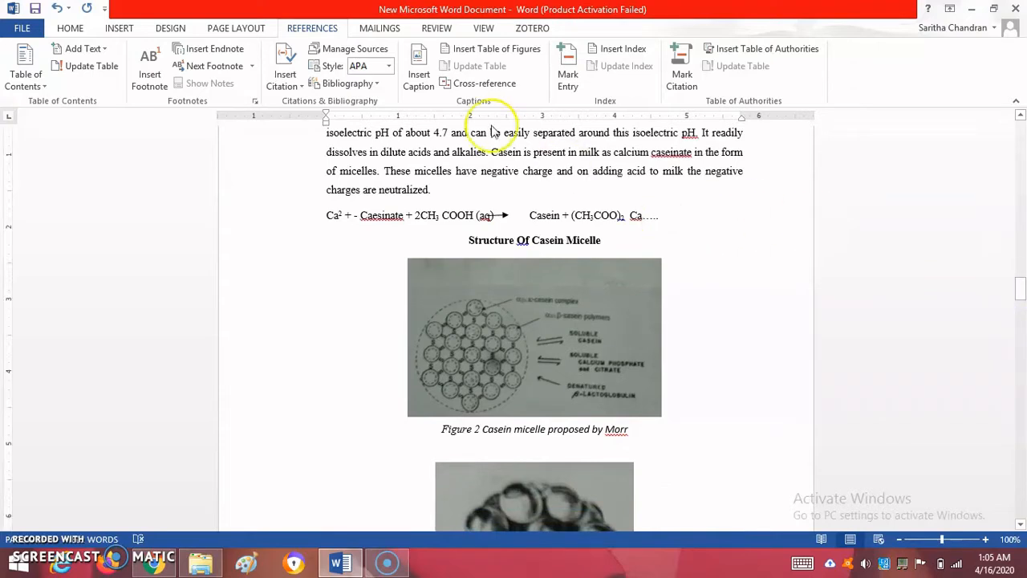
{"action": "left_click", "coordinate": [430, 86]}
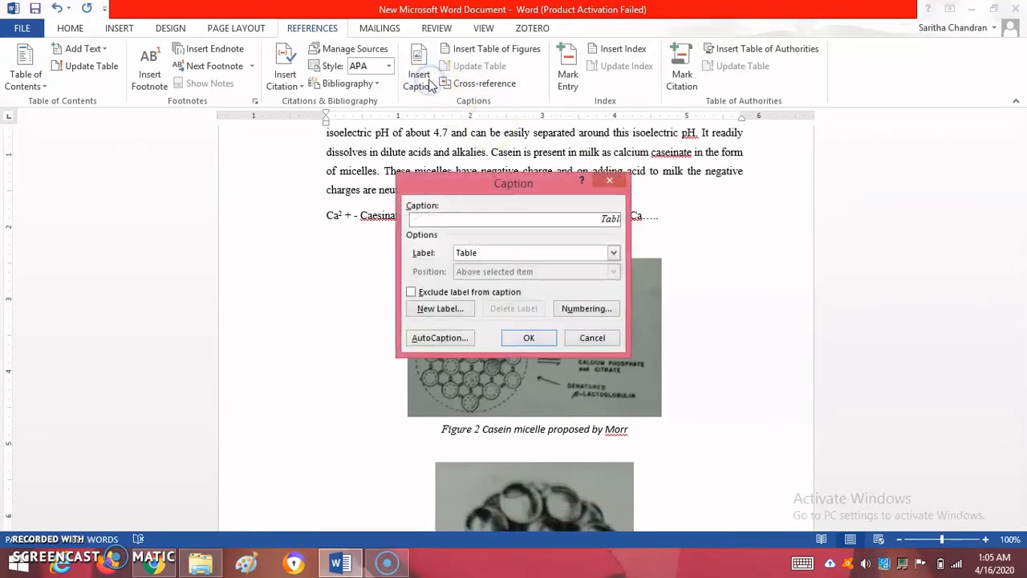
{"action": "left_click", "coordinate": [612, 253]}
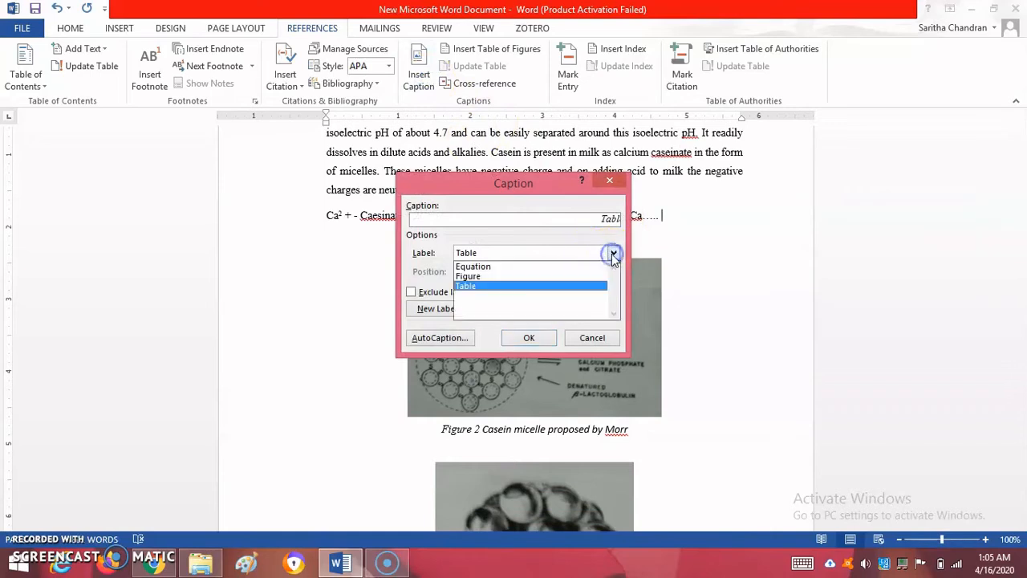
{"action": "left_click", "coordinate": [543, 266]}
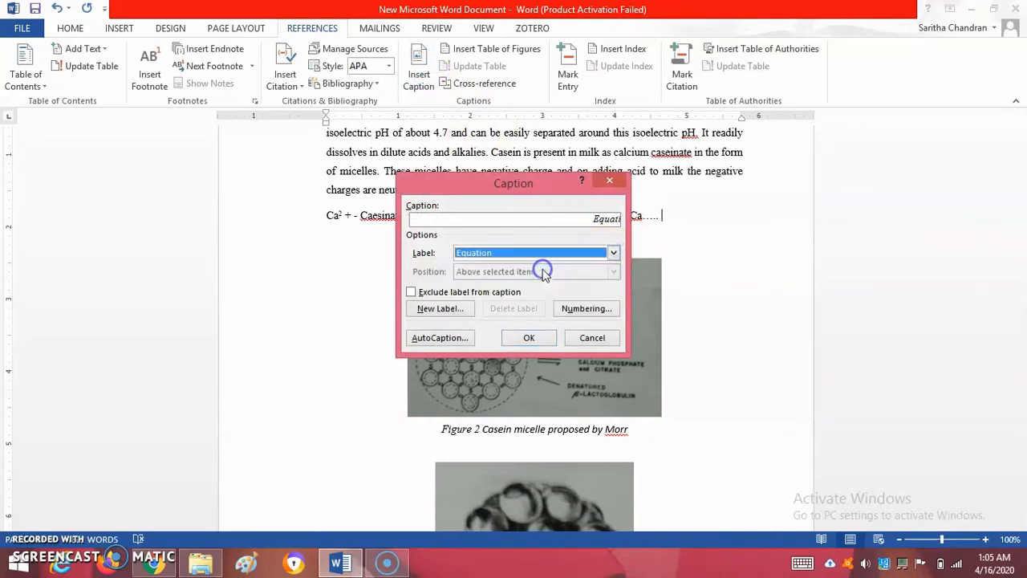
{"action": "left_click", "coordinate": [529, 337]}
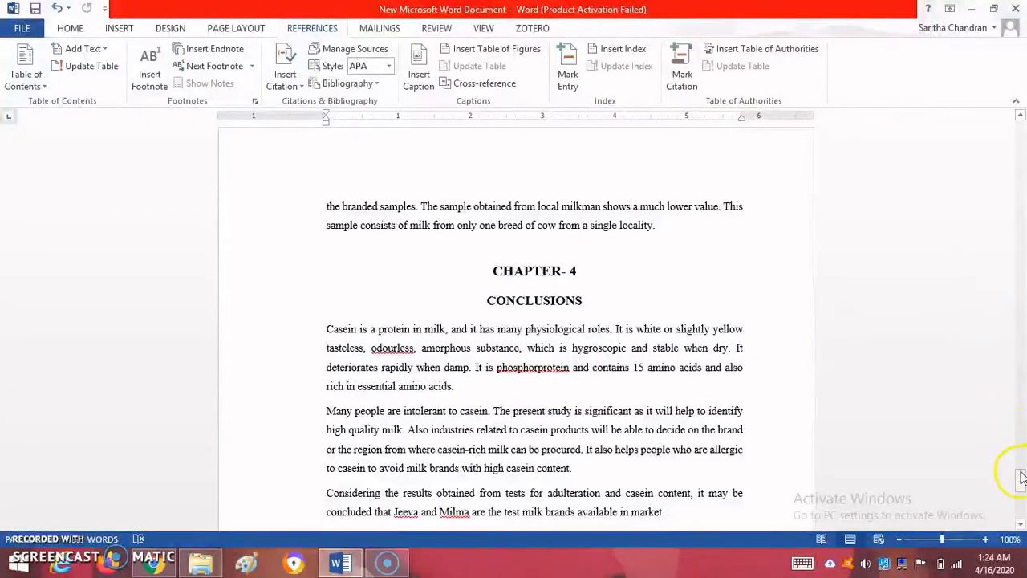
Add the line "List of figures" after the reference list and insert a table of figures with the Figure caption label below it
{"action": "left_click_drag", "start_coordinate": [1021, 477], "coordinate": [1022, 495]}
{"action": "left_click", "coordinate": [341, 360]}
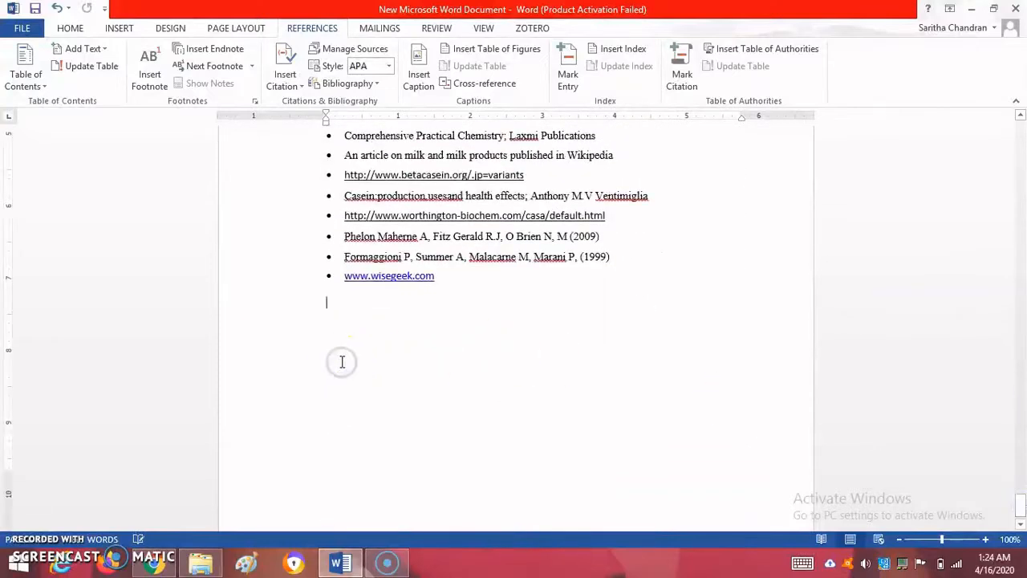
{"action": "type", "text": "List of figures"}
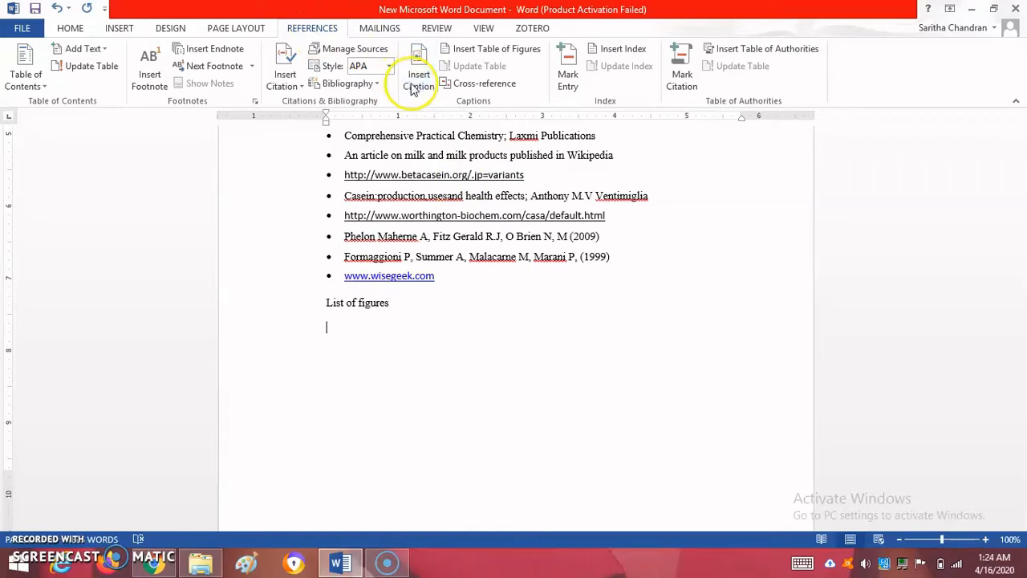
{"action": "left_click", "coordinate": [516, 50]}
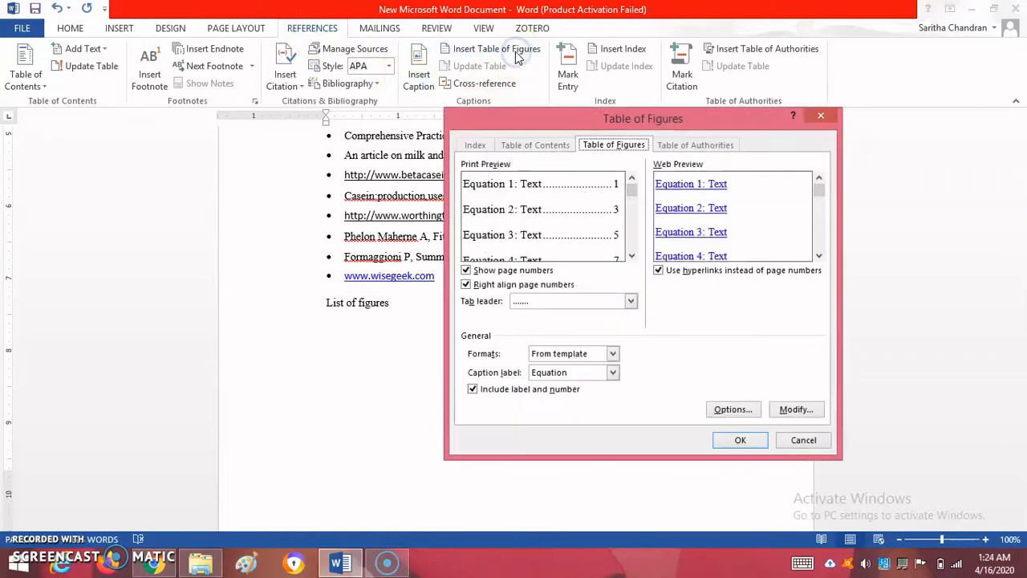
{"action": "left_click", "coordinate": [611, 373]}
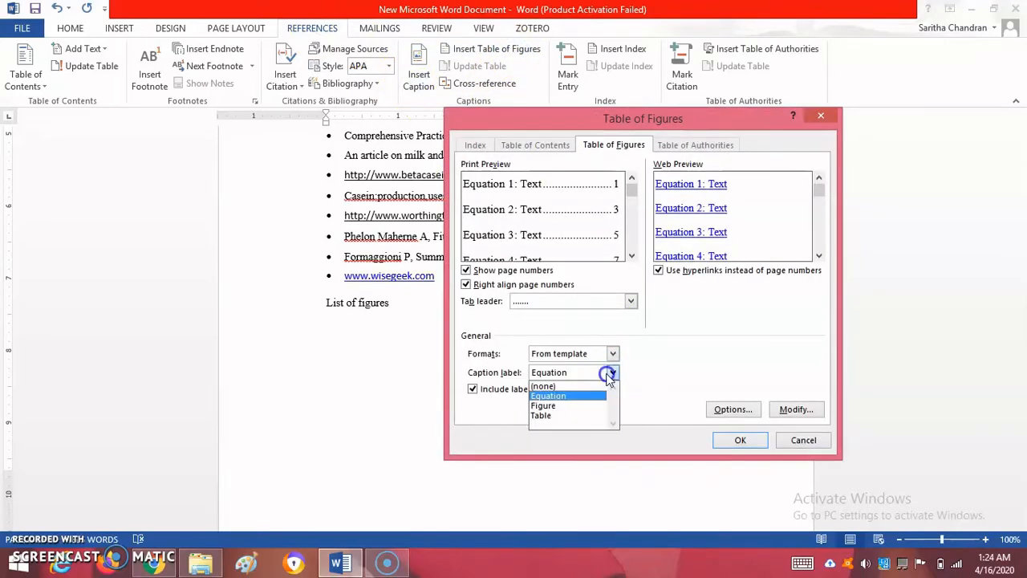
{"action": "left_click", "coordinate": [574, 408]}
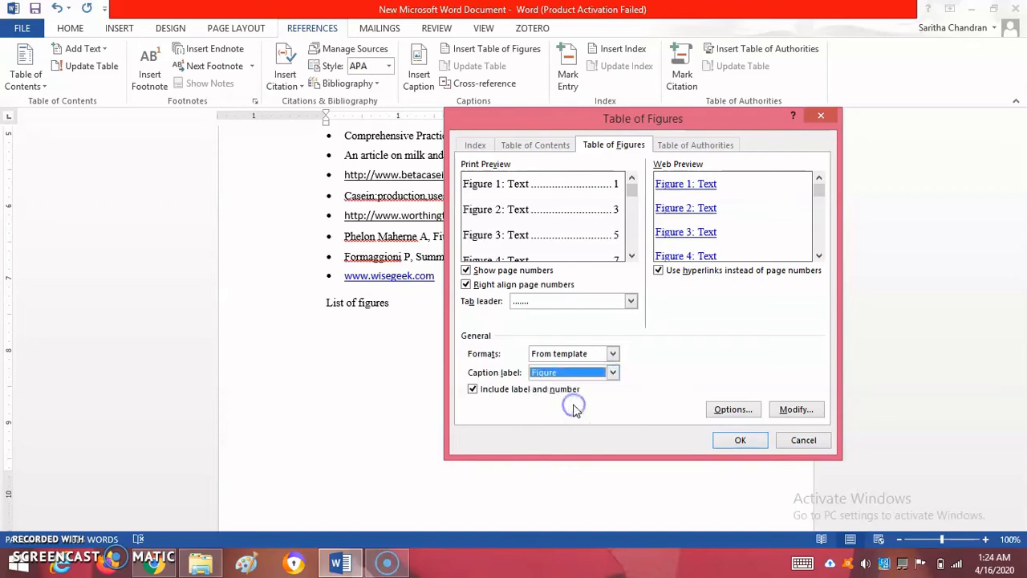
{"action": "left_click", "coordinate": [730, 446]}
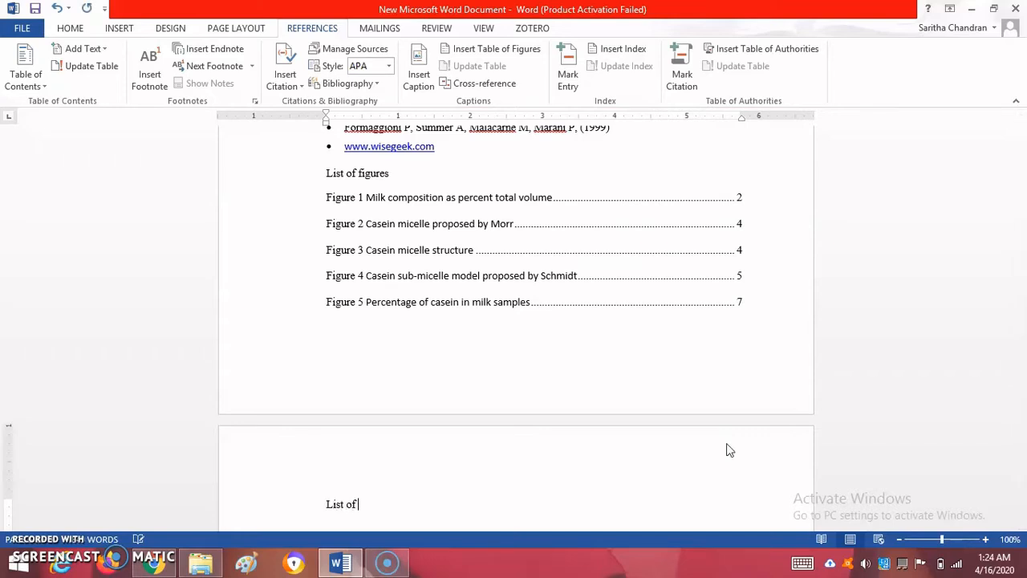
Add the line "List of tables" on the last page and insert a table of figures with the Table caption label below it
{"action": "key", "text": "Return"}
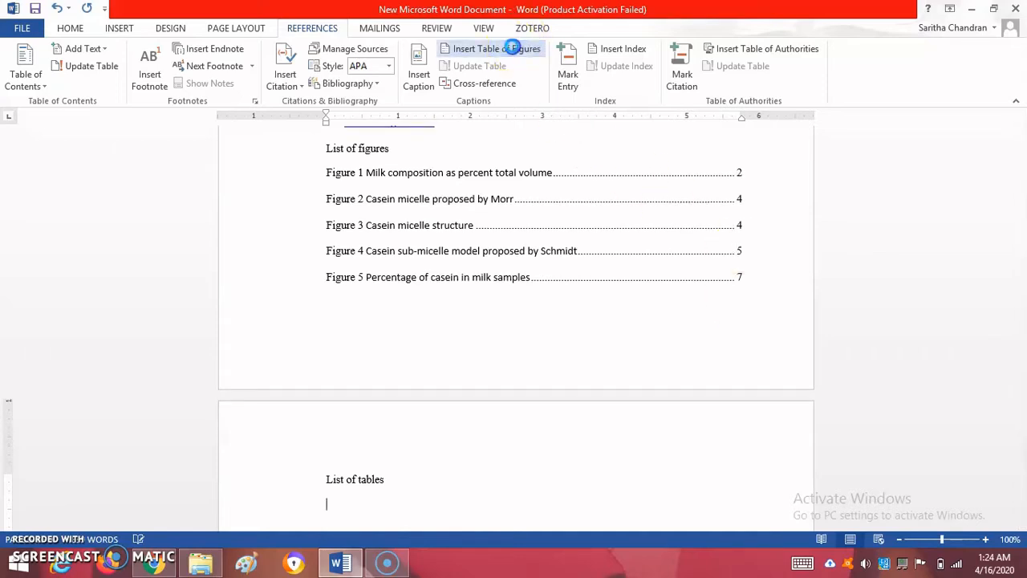
{"action": "left_click", "coordinate": [507, 48]}
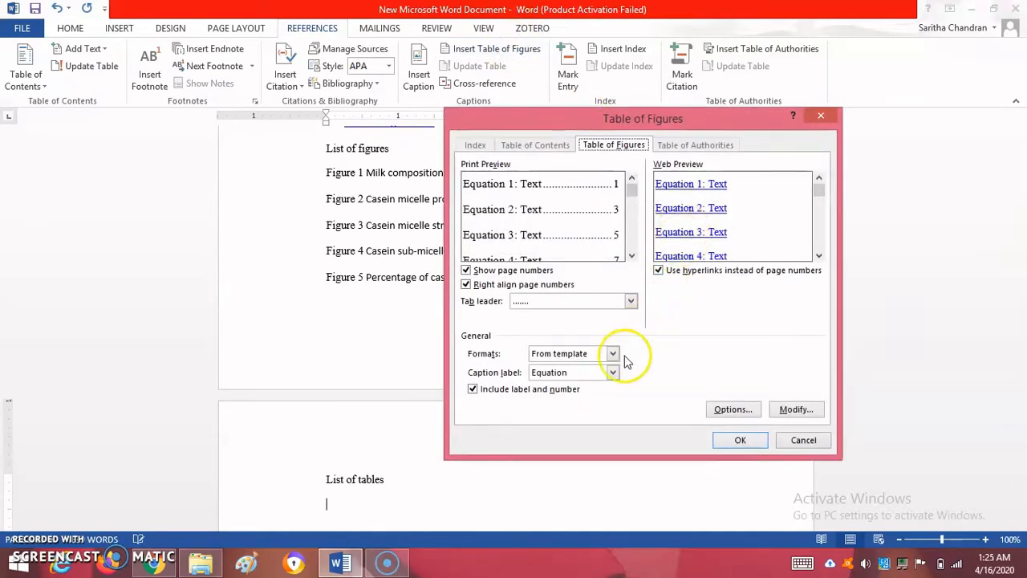
{"action": "left_click", "coordinate": [612, 374]}
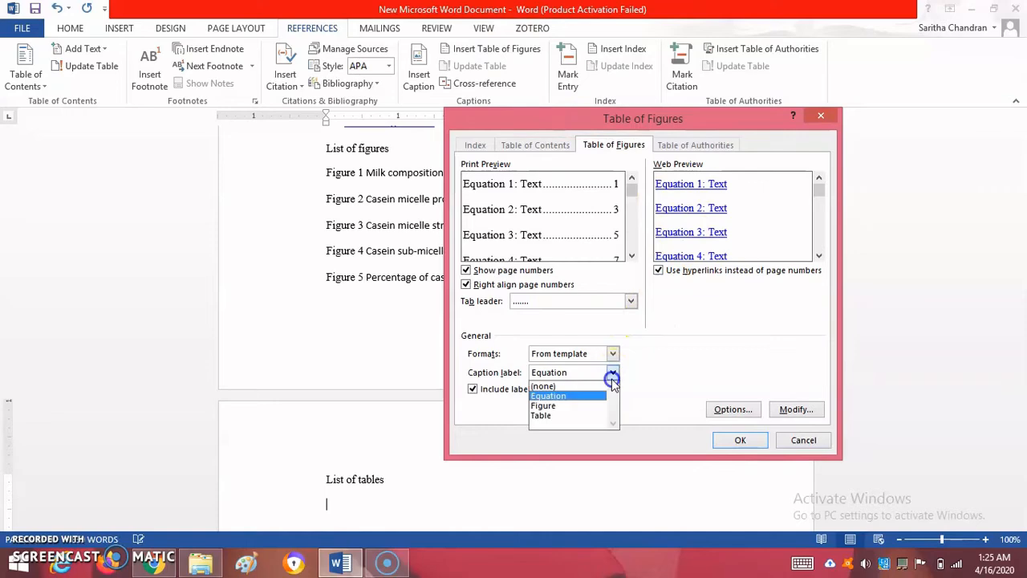
{"action": "left_click", "coordinate": [587, 416]}
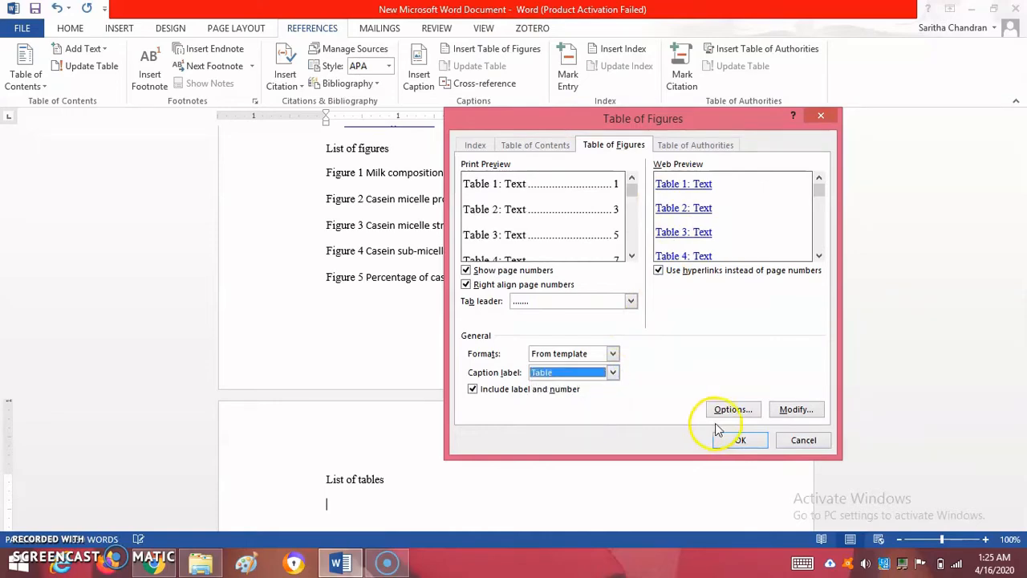
{"action": "left_click", "coordinate": [735, 439]}
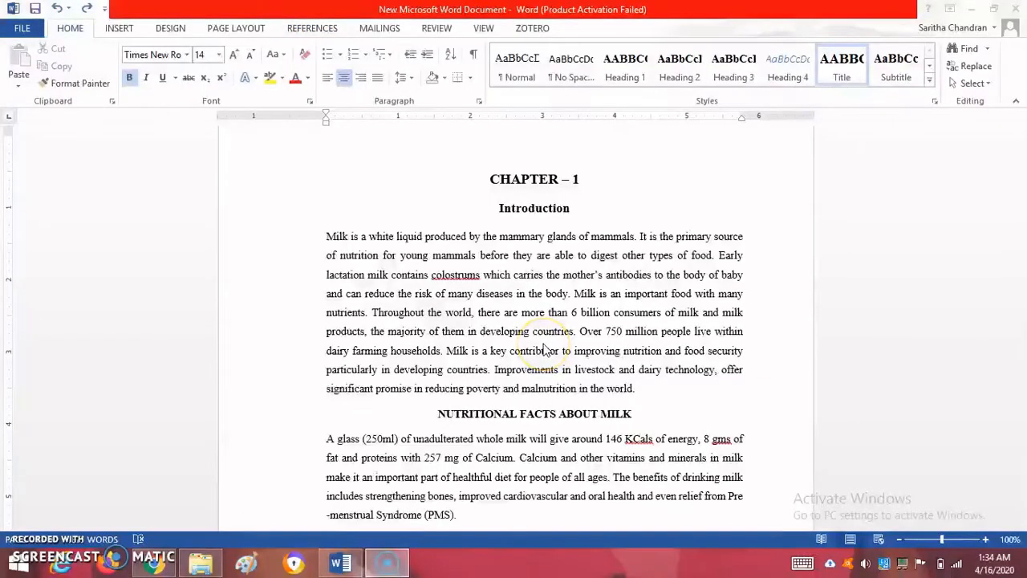
Insert the Automatic Table 1 table of contents on the empty line above the "CHAPTER – 1" heading
{"action": "left_click", "coordinate": [487, 177]}
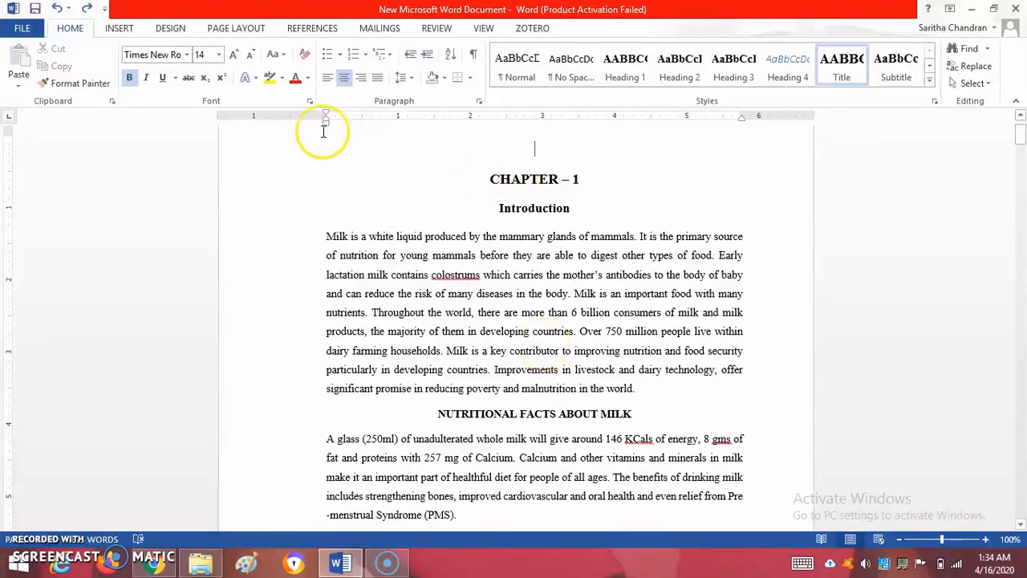
{"action": "left_click", "coordinate": [321, 29]}
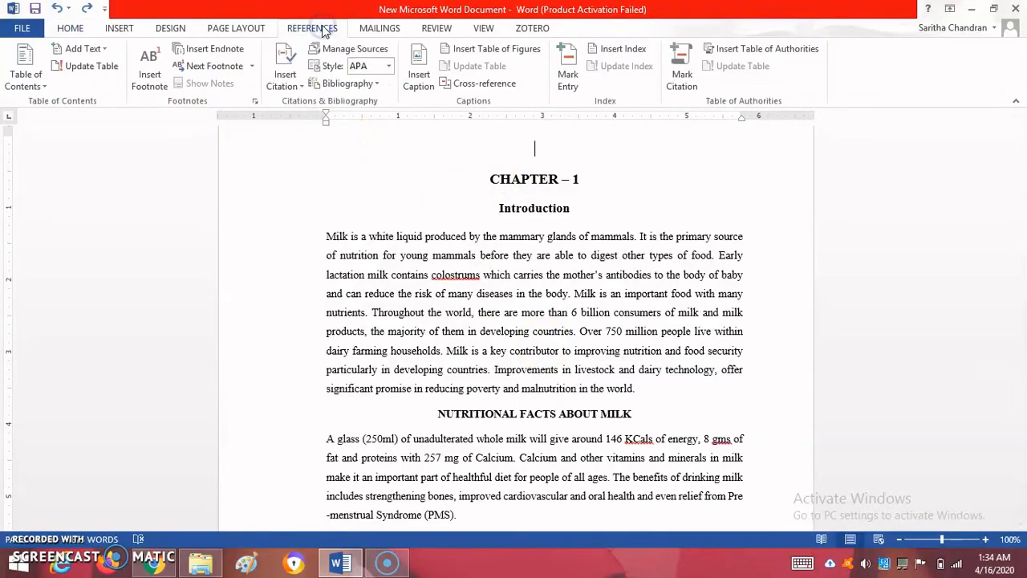
{"action": "left_click", "coordinate": [40, 86]}
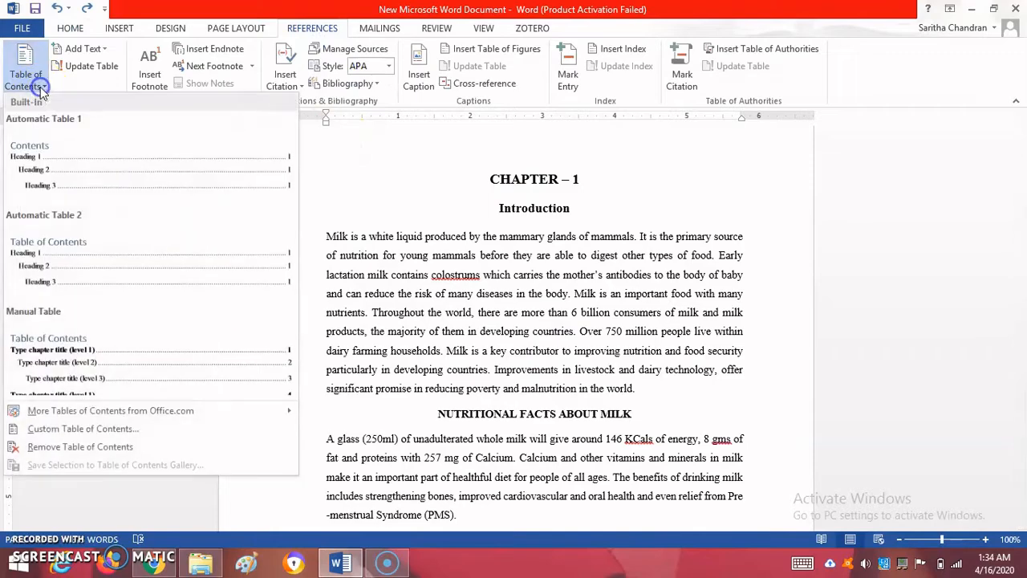
{"action": "left_click", "coordinate": [64, 180]}
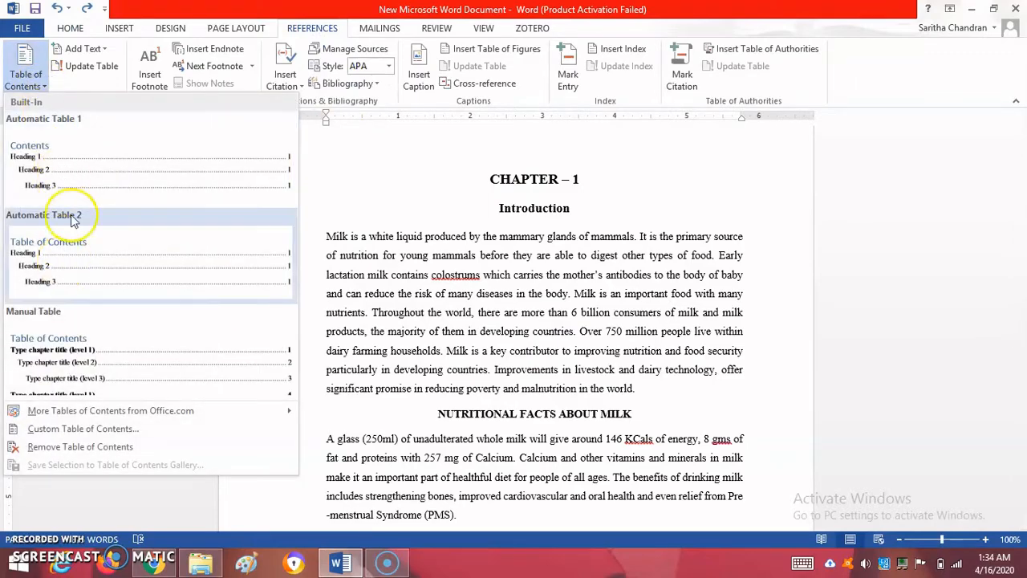
{"action": "left_click", "coordinate": [76, 183]}
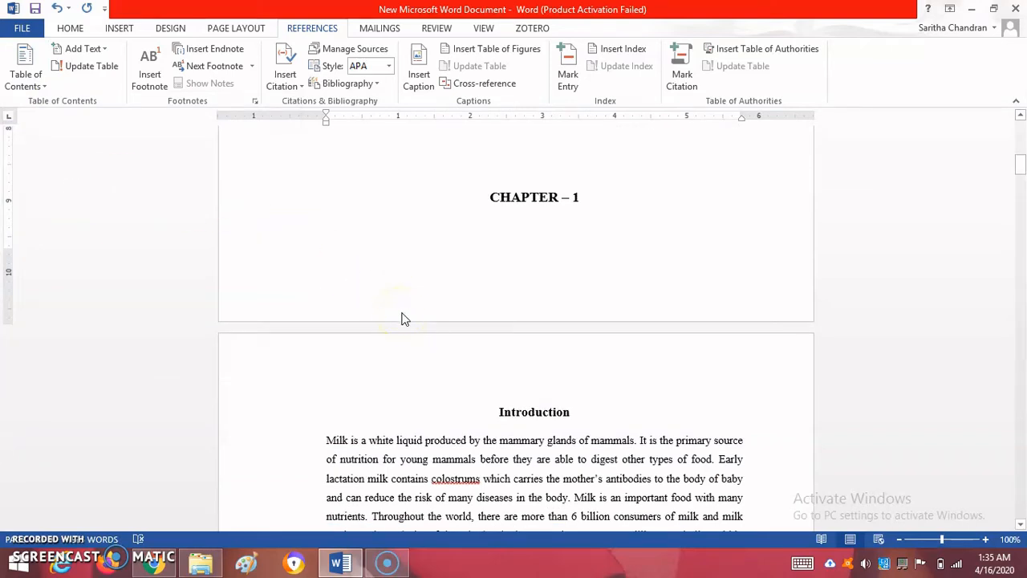
Add blank lines before "CHAPTER – 1" to move it onto the page with "Introduction", and go back to the table of contents
{"action": "key", "text": "Return"}
{"action": "key", "text": "Return"}
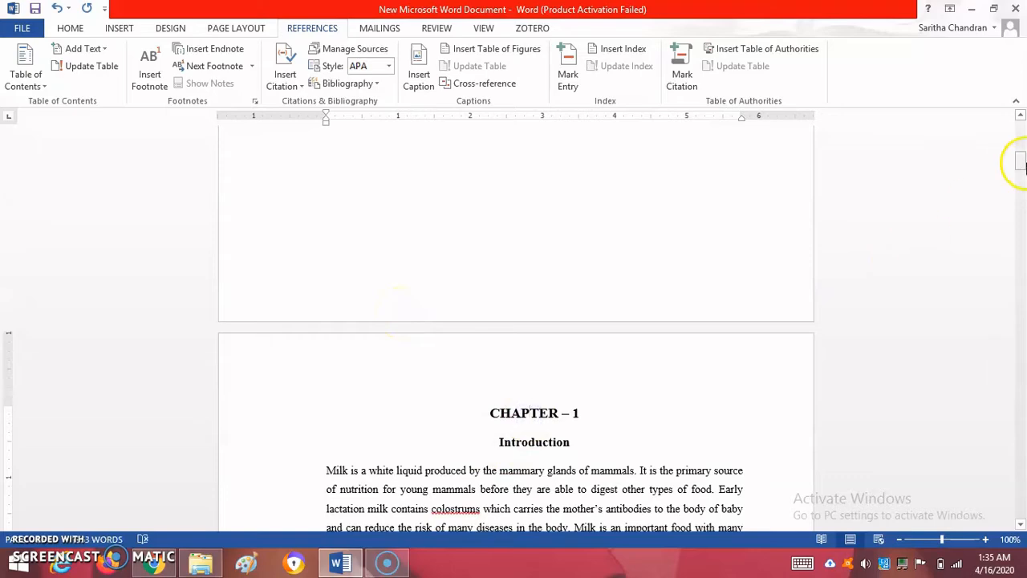
{"action": "left_click_drag", "start_coordinate": [1019, 159], "coordinate": [1020, 132]}
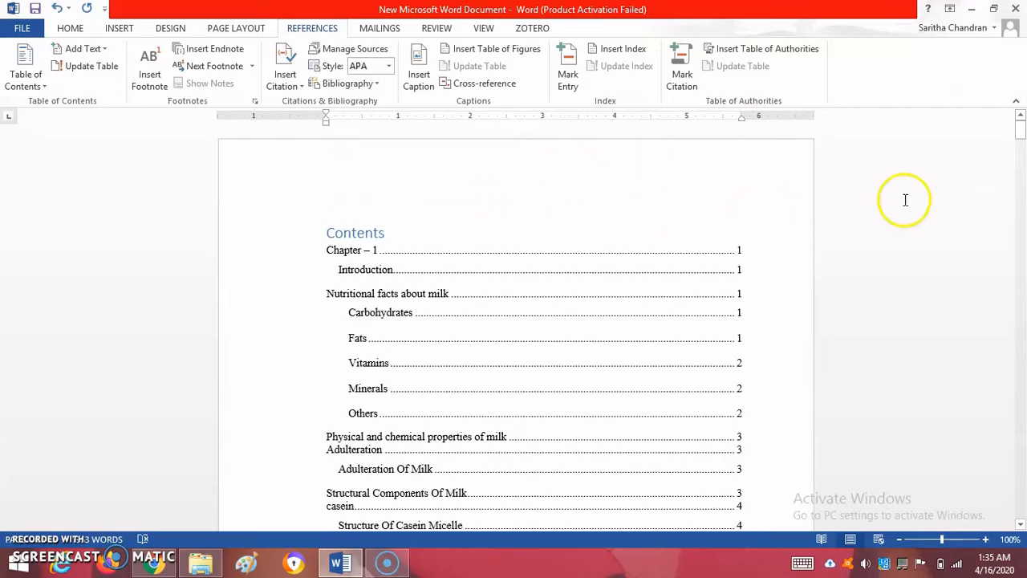
Add the sample heading "jhfdjhfkdjf" above "Physical and chemical properties of milk" with the body line "jdfkdjfkdjfkd" below it, and check both lines' styles
{"action": "left_click_drag", "start_coordinate": [1022, 141], "coordinate": [1021, 236]}
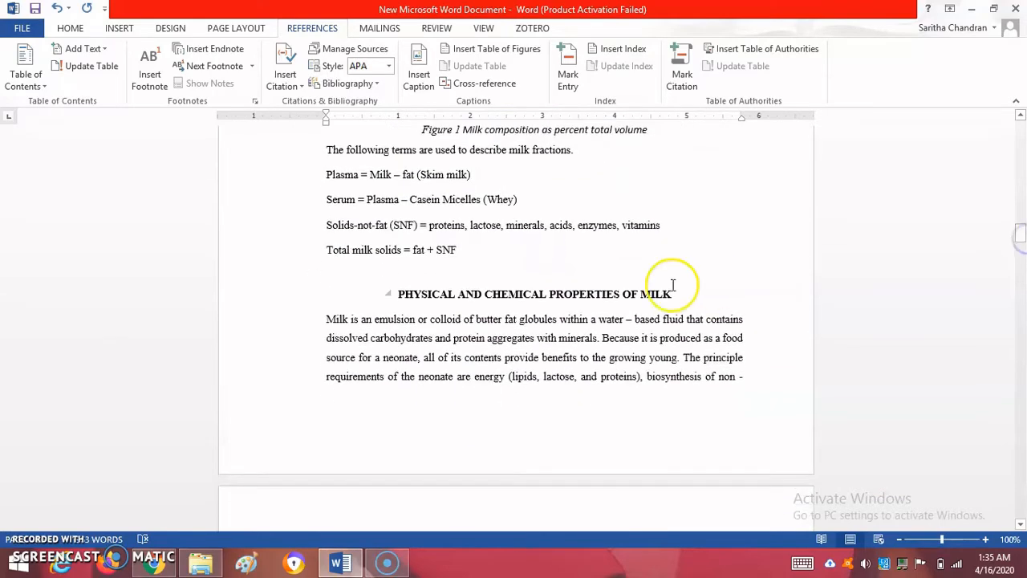
{"action": "left_click", "coordinate": [397, 294]}
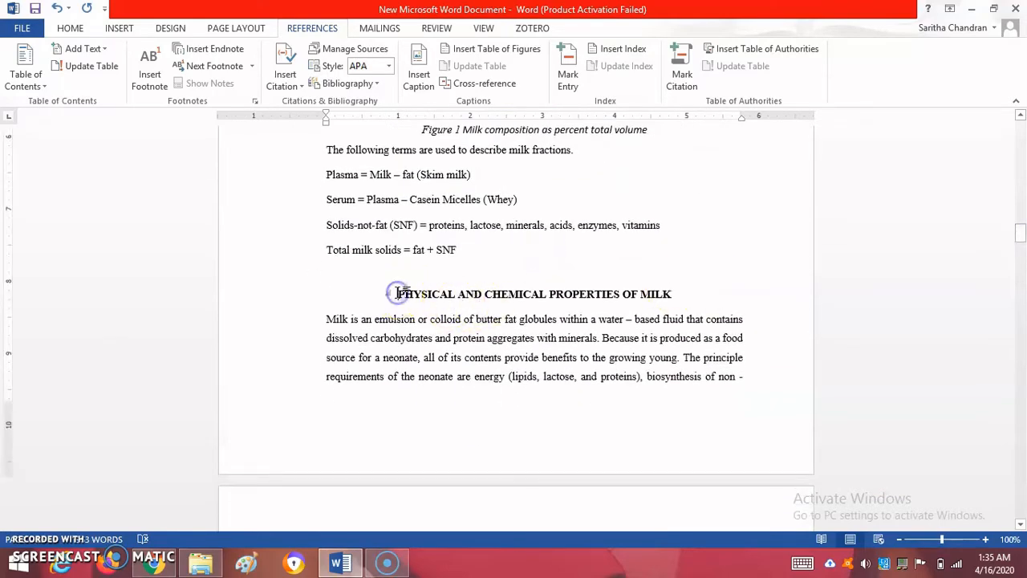
{"action": "key", "text": "Return"}
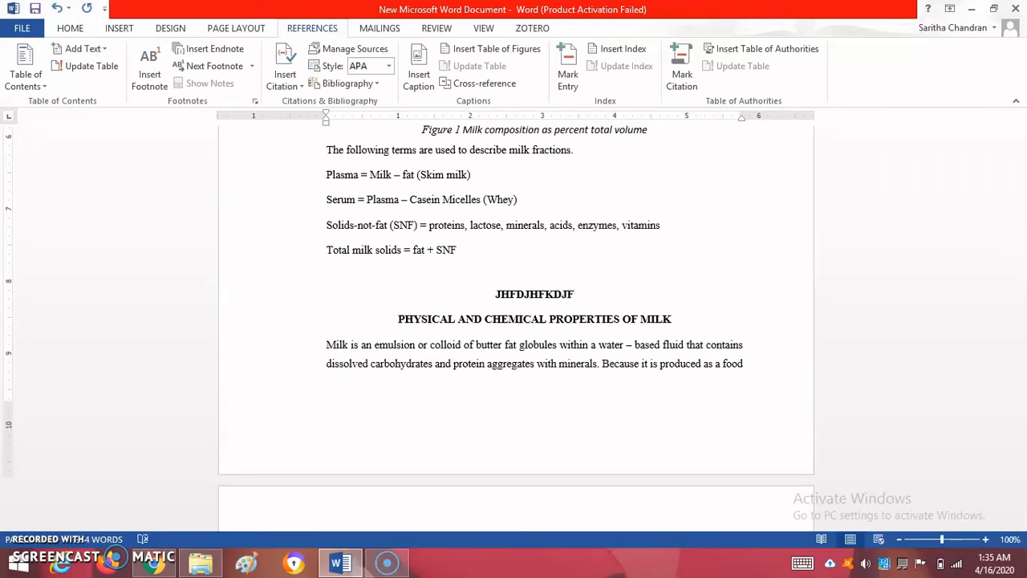
{"action": "key", "text": "Return"}
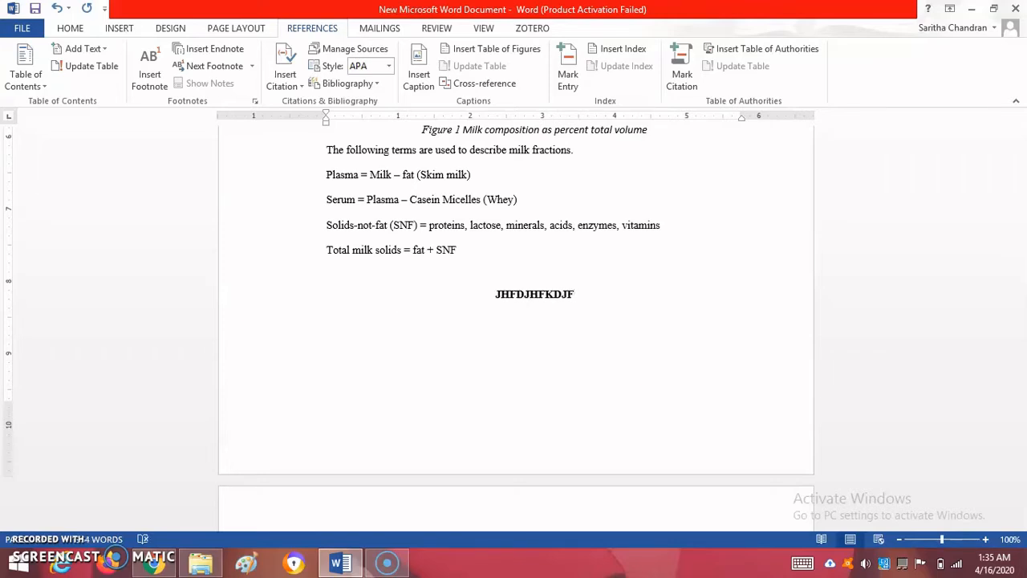
{"action": "left_click", "coordinate": [68, 29]}
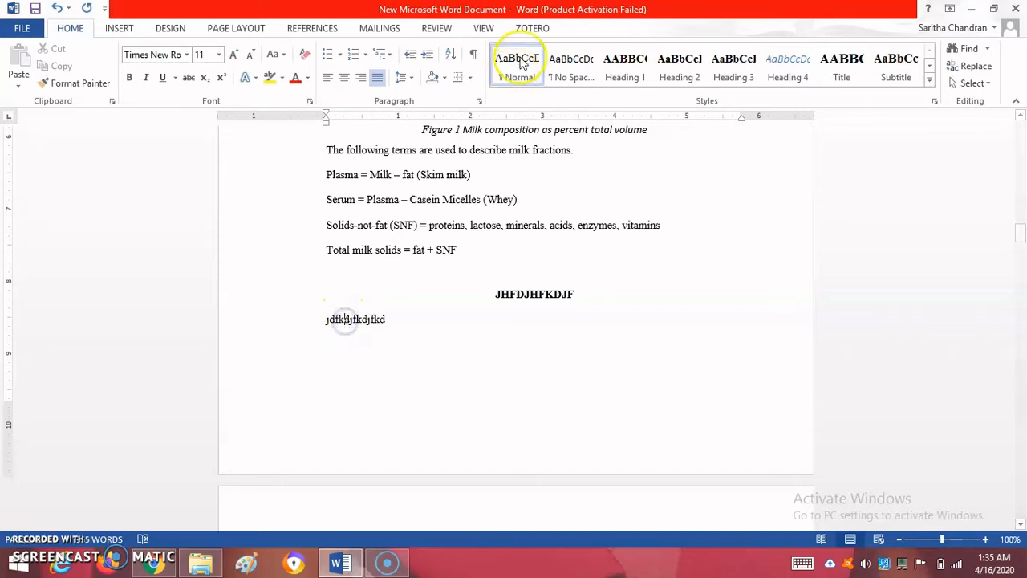
{"action": "left_click", "coordinate": [513, 293]}
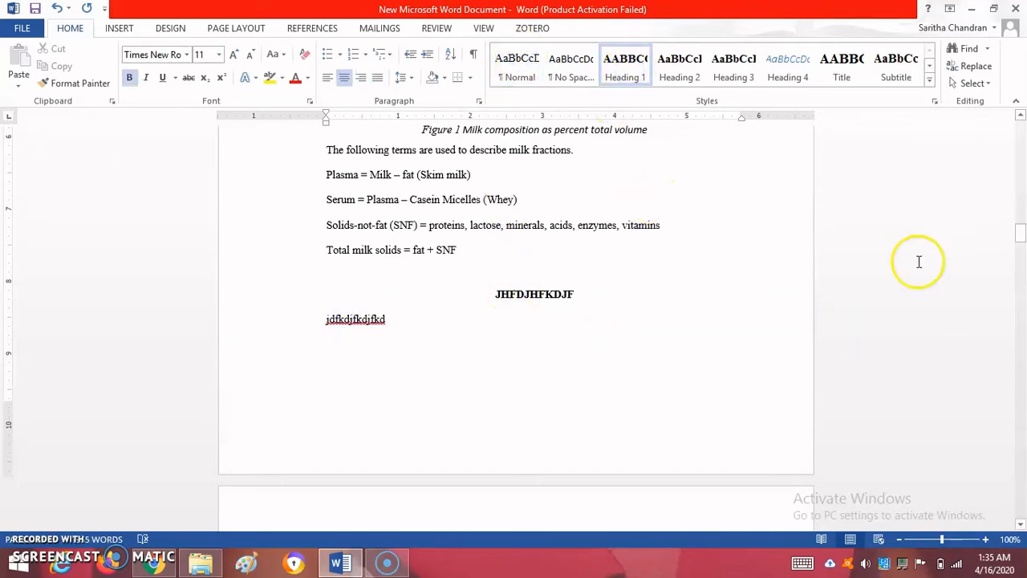
Update the entire table of contents at the start of the document
{"action": "left_click_drag", "start_coordinate": [1021, 232], "coordinate": [1020, 121]}
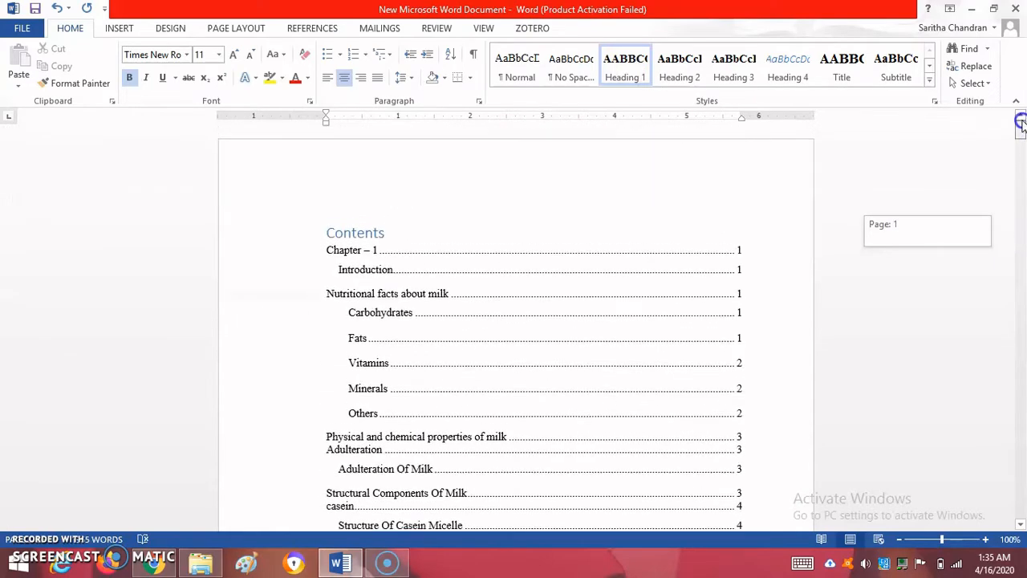
{"action": "left_click", "coordinate": [325, 249]}
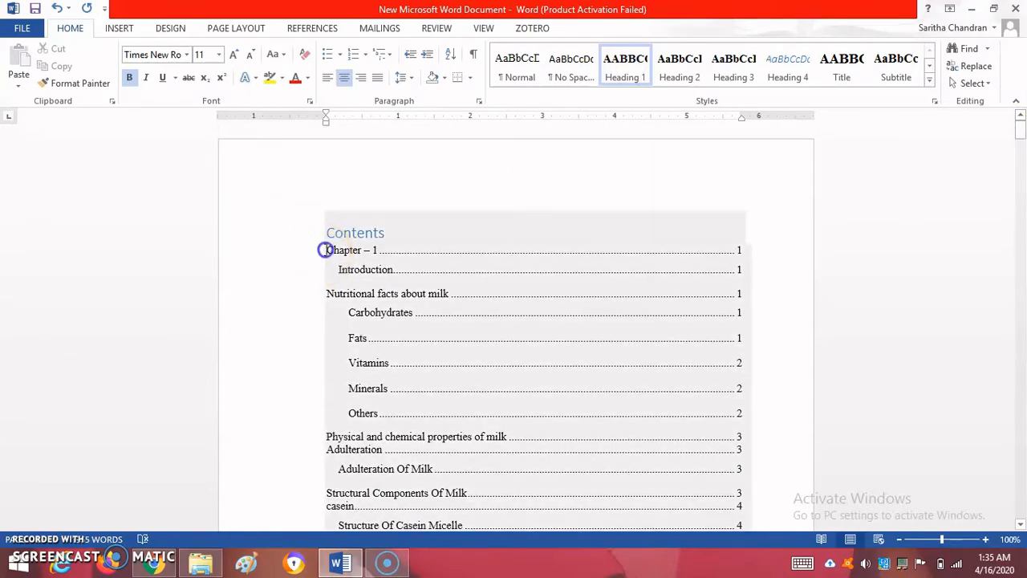
{"action": "left_click", "coordinate": [324, 249]}
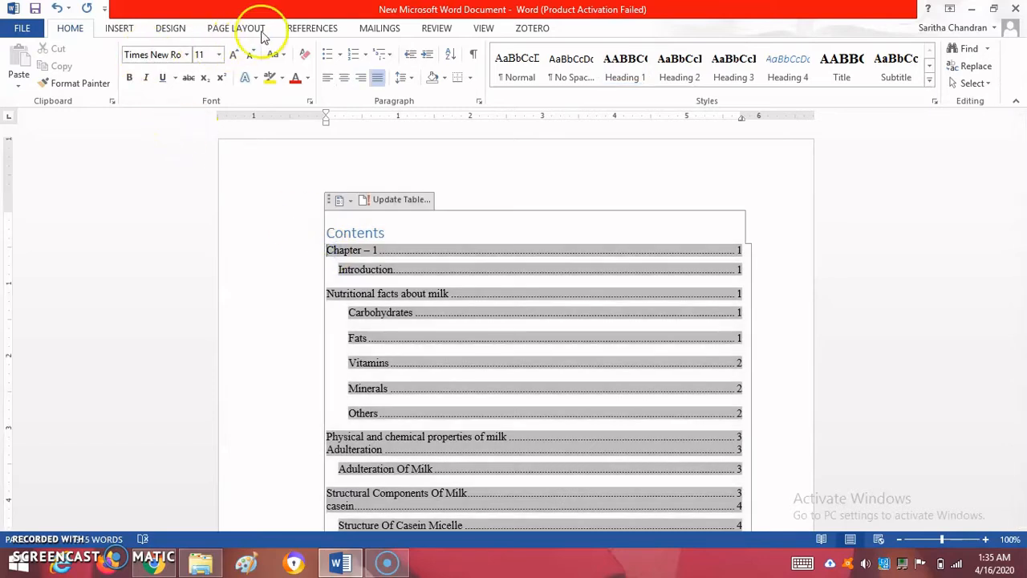
{"action": "left_click", "coordinate": [299, 27]}
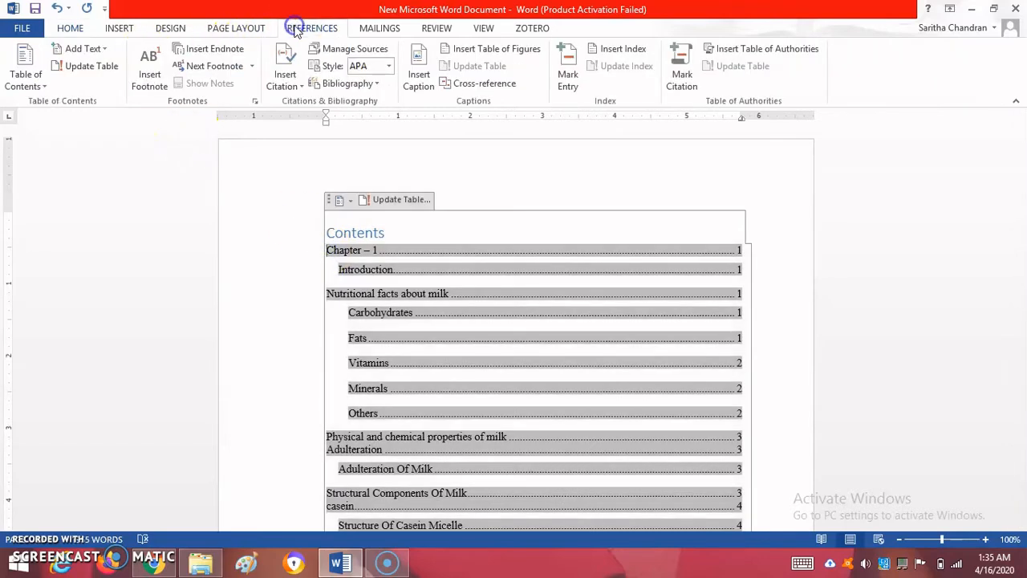
{"action": "left_click", "coordinate": [95, 71]}
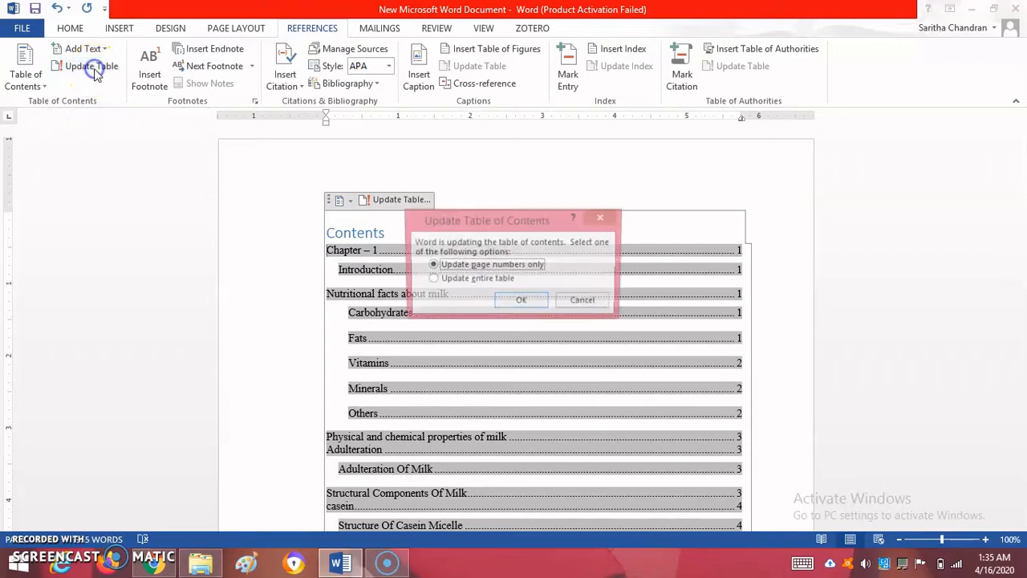
{"action": "left_click", "coordinate": [456, 282]}
{"action": "left_click", "coordinate": [518, 301]}
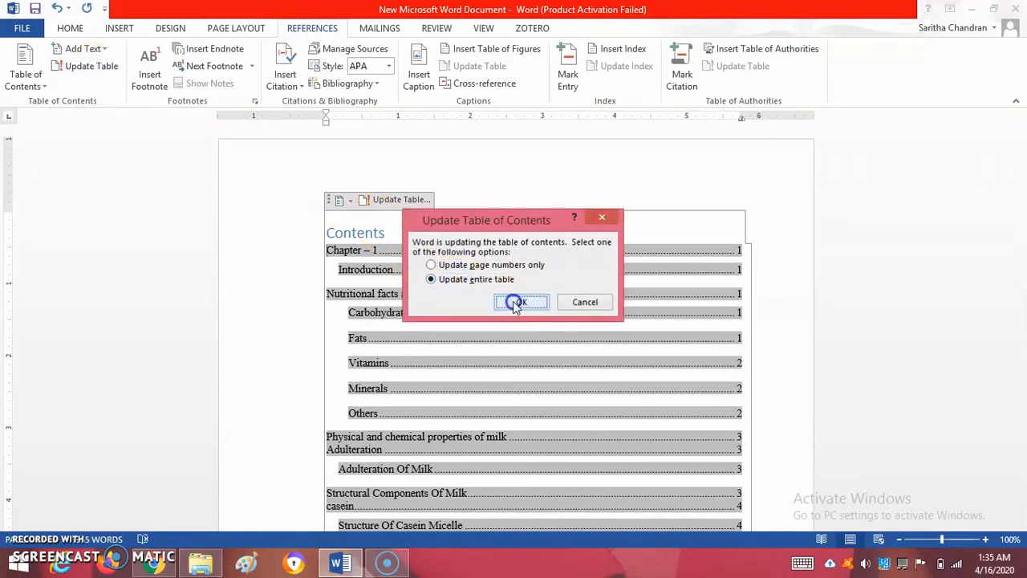
{"action": "left_click", "coordinate": [846, 285]}
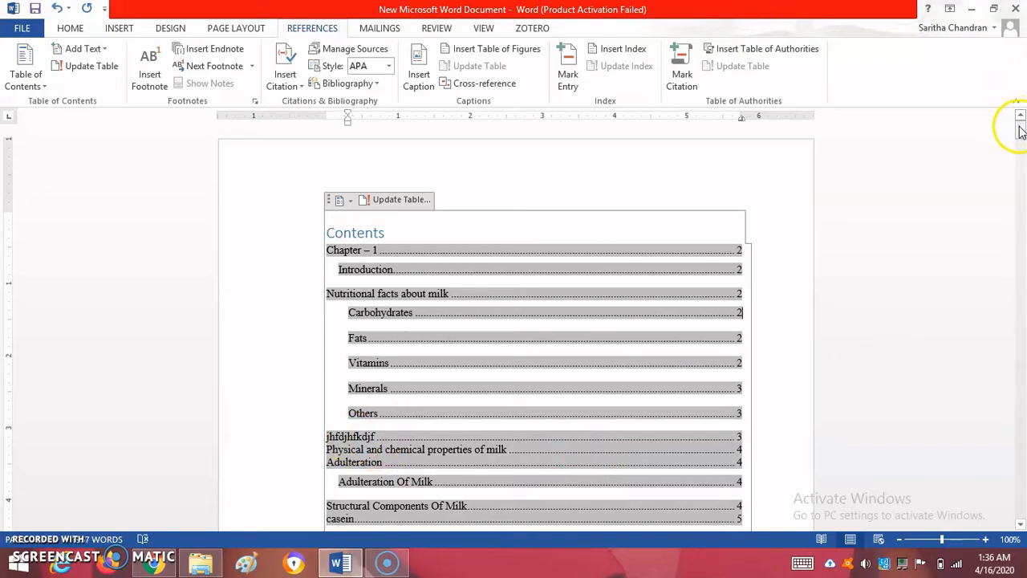
Add the line "kjdfkjdkfjdk" and a blank line after "The results are given in table 3." in Chapter 3
{"action": "left_click_drag", "start_coordinate": [1019, 126], "coordinate": [1020, 369]}
{"action": "left_click", "coordinate": [528, 323]}
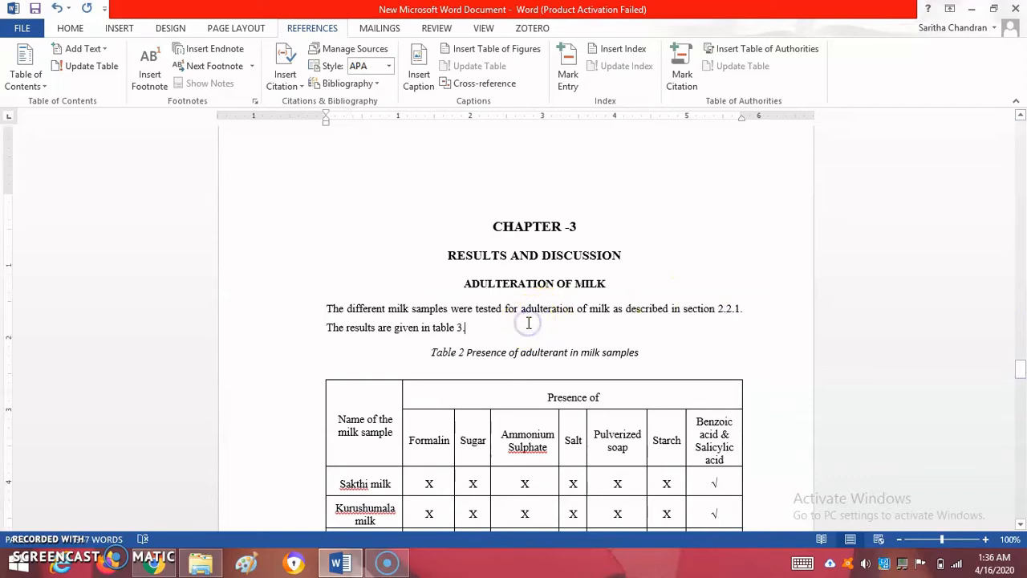
{"action": "key", "text": "Return"}
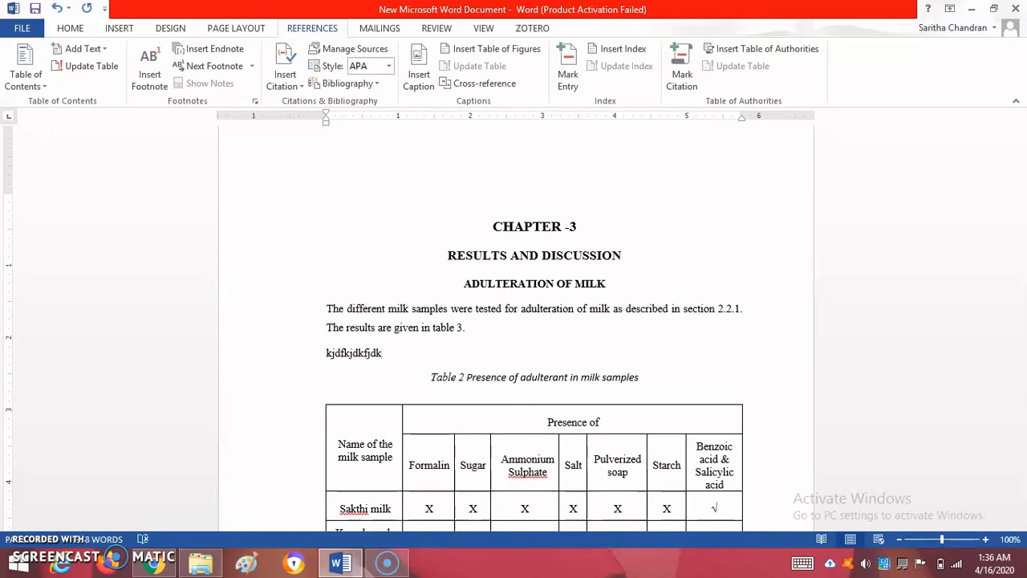
{"action": "key", "text": "Return"}
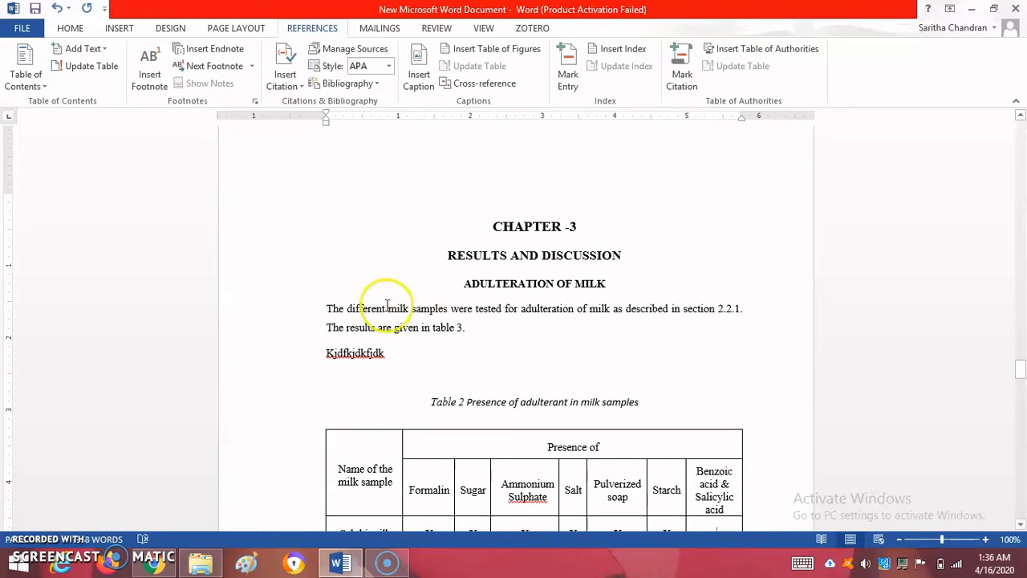
Insert a caption with the Table label in front of the text "Kjdfkjdkfjdk"
{"action": "left_click", "coordinate": [326, 353]}
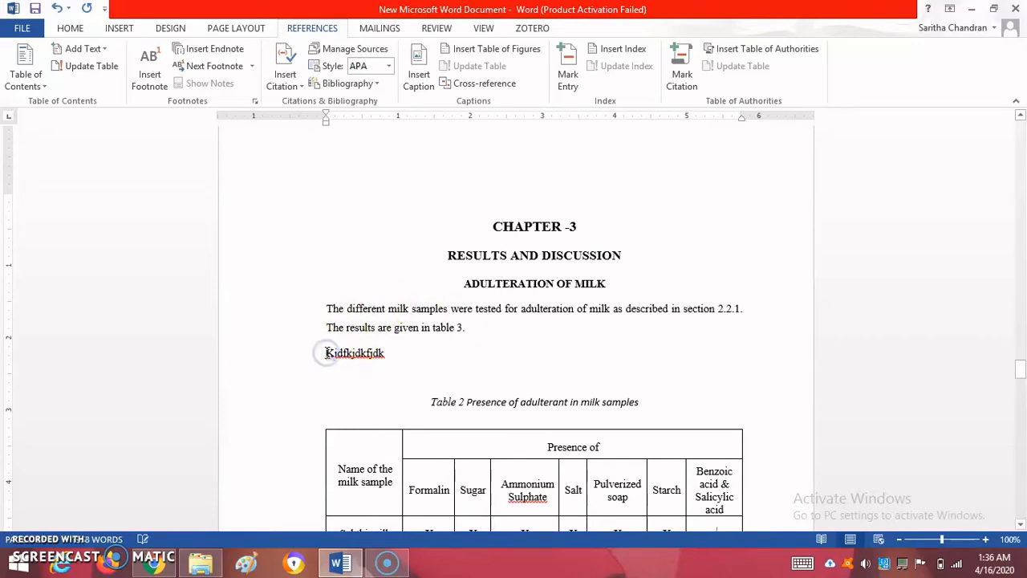
{"action": "left_click", "coordinate": [416, 77]}
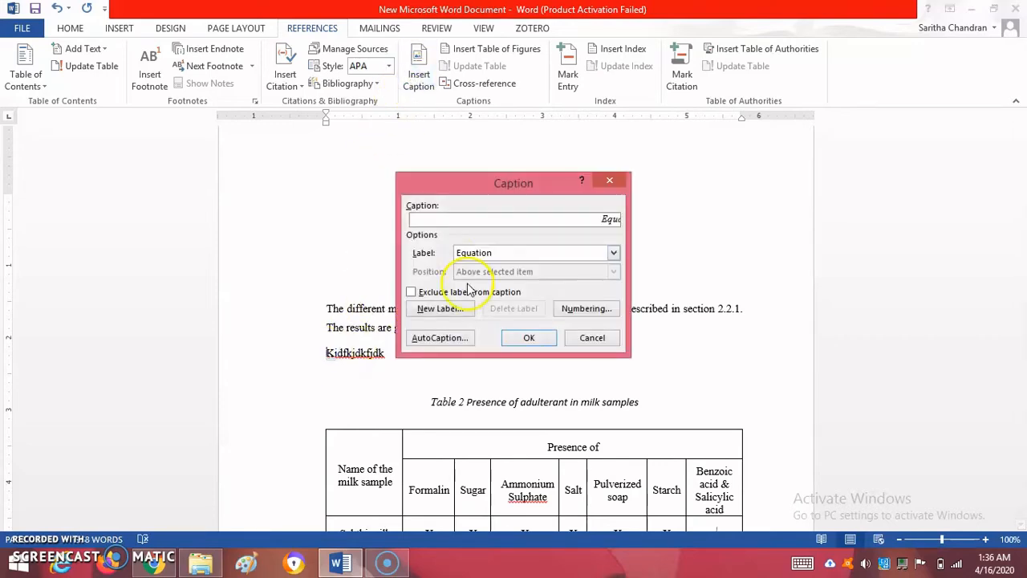
{"action": "left_click", "coordinate": [507, 255]}
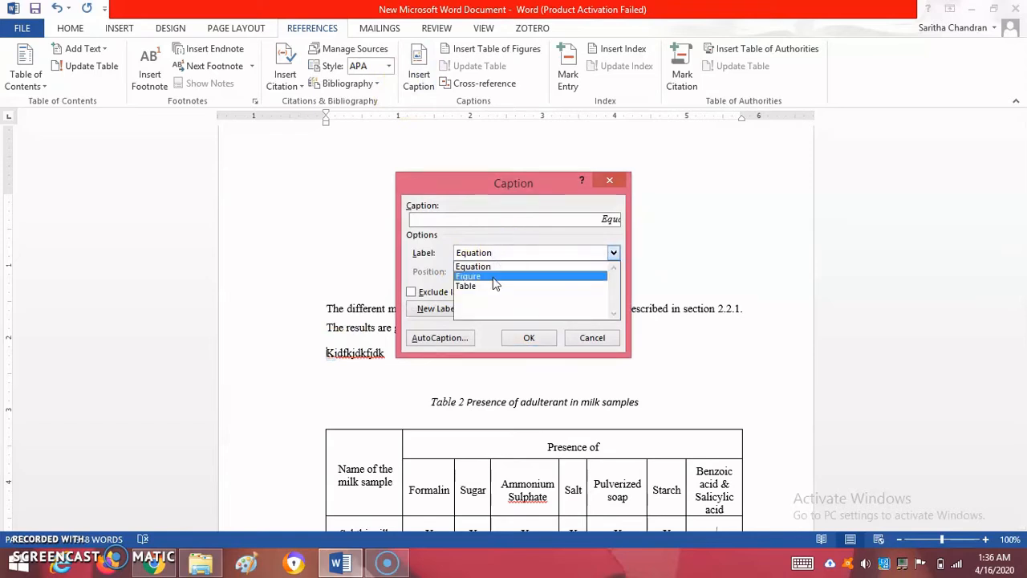
{"action": "left_click", "coordinate": [491, 281]}
{"action": "left_click", "coordinate": [518, 336]}
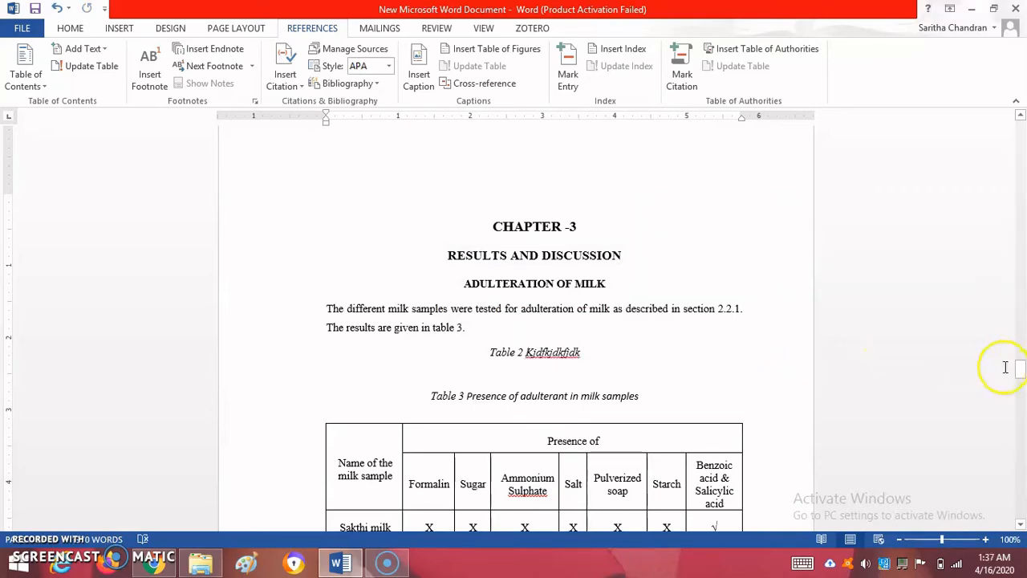
Update the entire list of tables on the last page
{"action": "left_click_drag", "start_coordinate": [1020, 369], "coordinate": [1020, 477]}
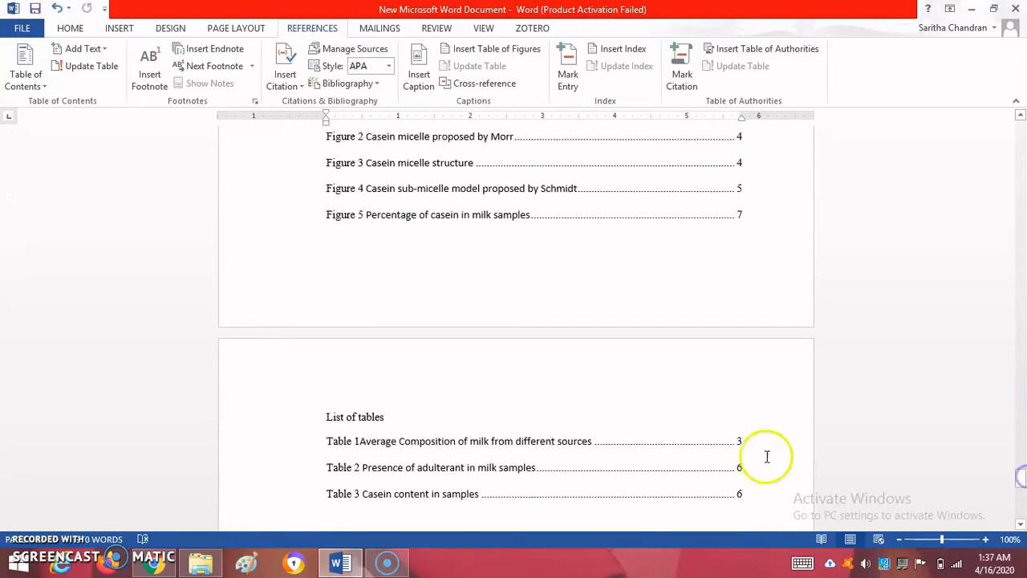
{"action": "left_click", "coordinate": [324, 437]}
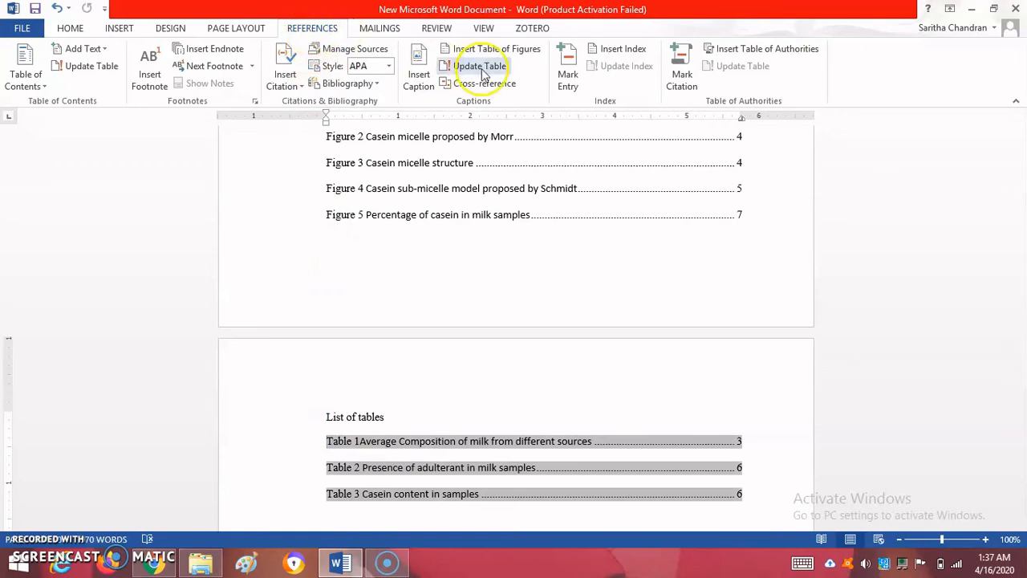
{"action": "left_click", "coordinate": [479, 66]}
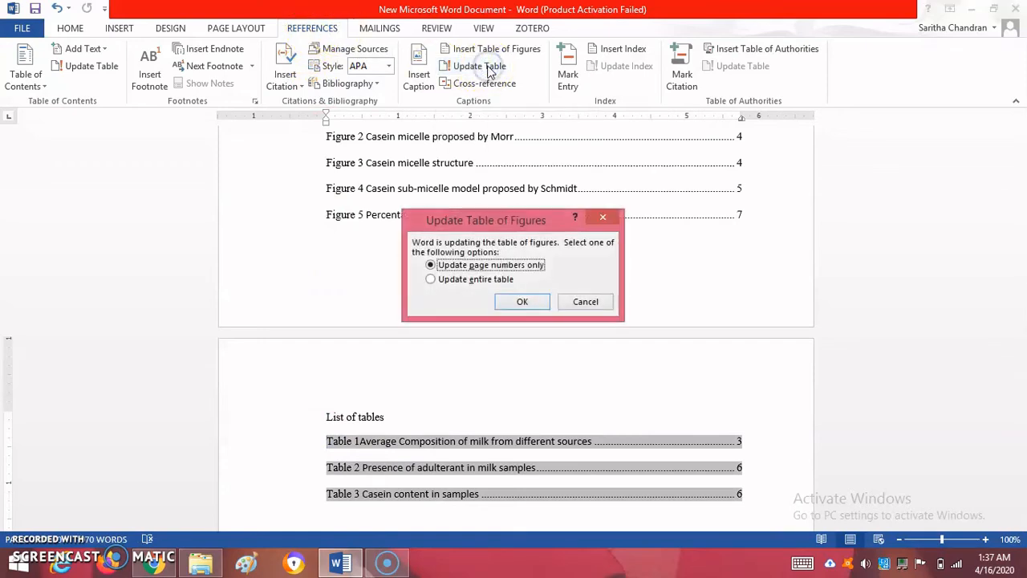
{"action": "left_click", "coordinate": [520, 302]}
{"action": "left_click", "coordinate": [855, 314]}
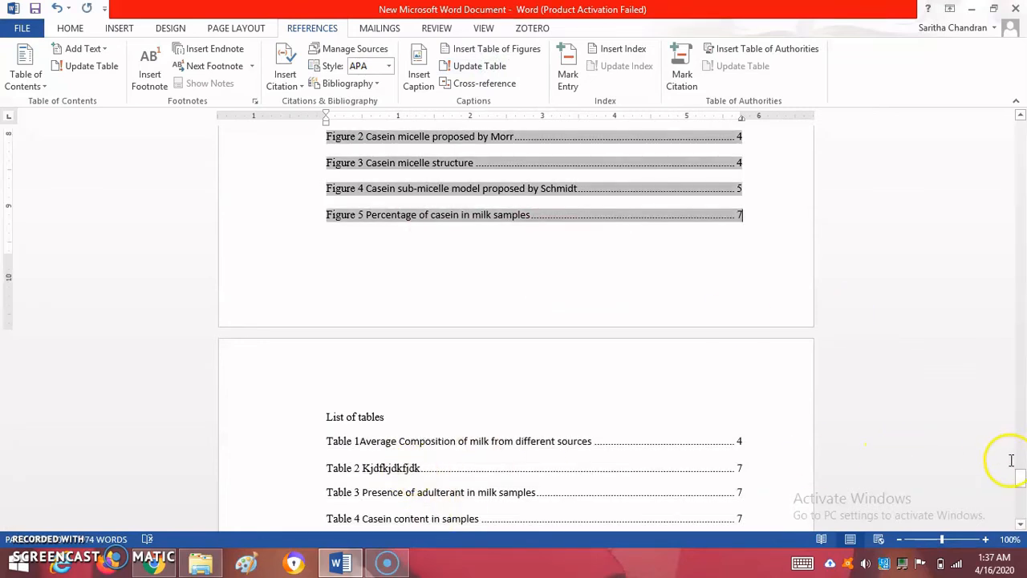
Insert Plain Number 2 page numbers at the bottom of the pages and leave footer editing
{"action": "left_click_drag", "start_coordinate": [1019, 479], "coordinate": [1022, 329]}
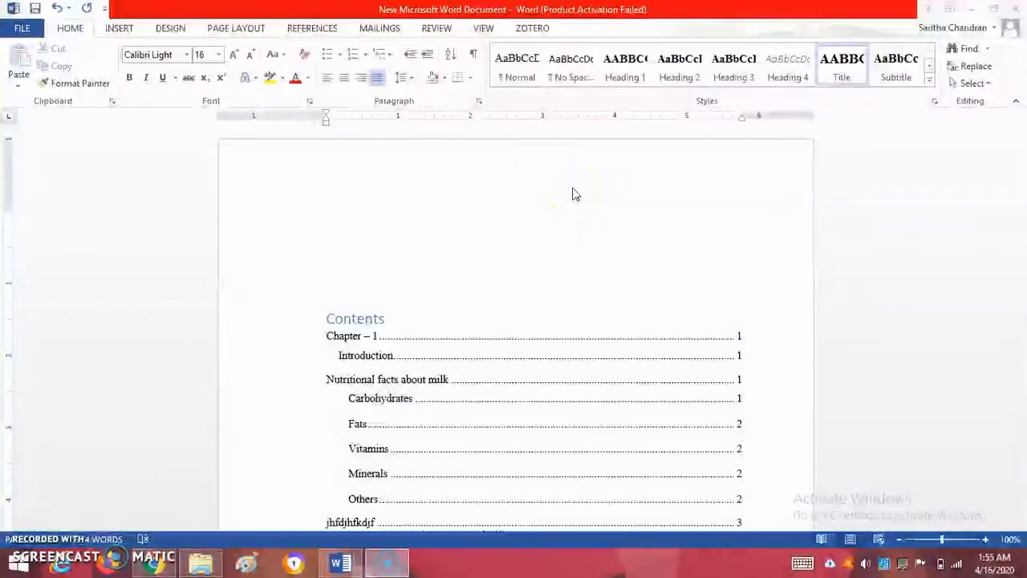
{"action": "left_click", "coordinate": [120, 28]}
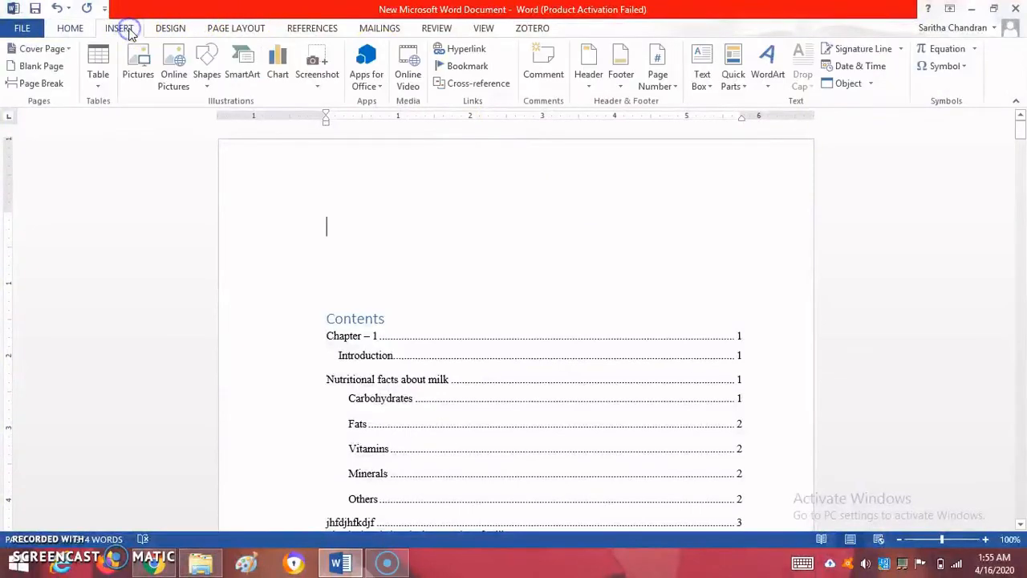
{"action": "left_click", "coordinate": [672, 88]}
{"action": "mouse_move", "coordinate": [684, 122]}
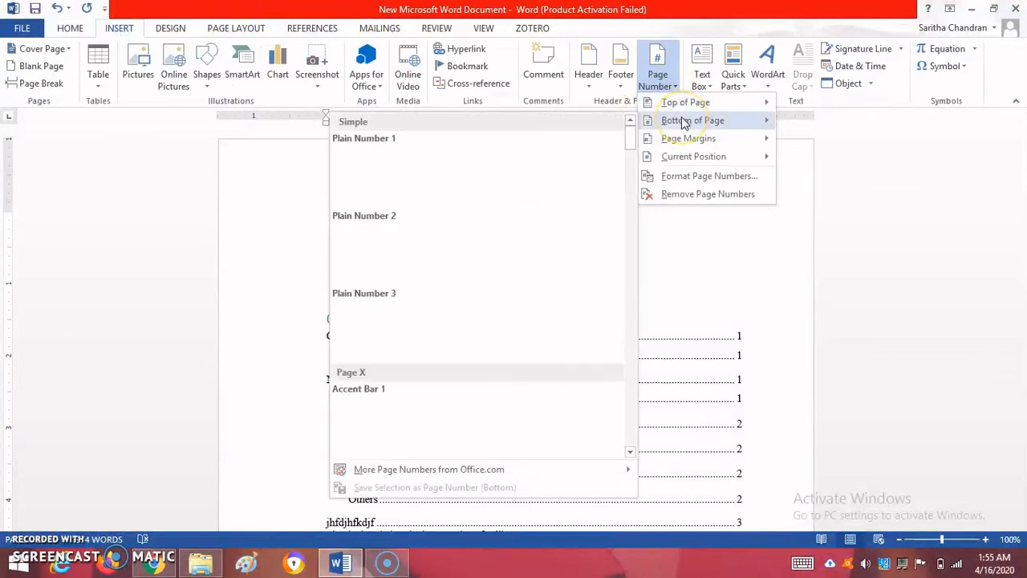
{"action": "left_click", "coordinate": [521, 238]}
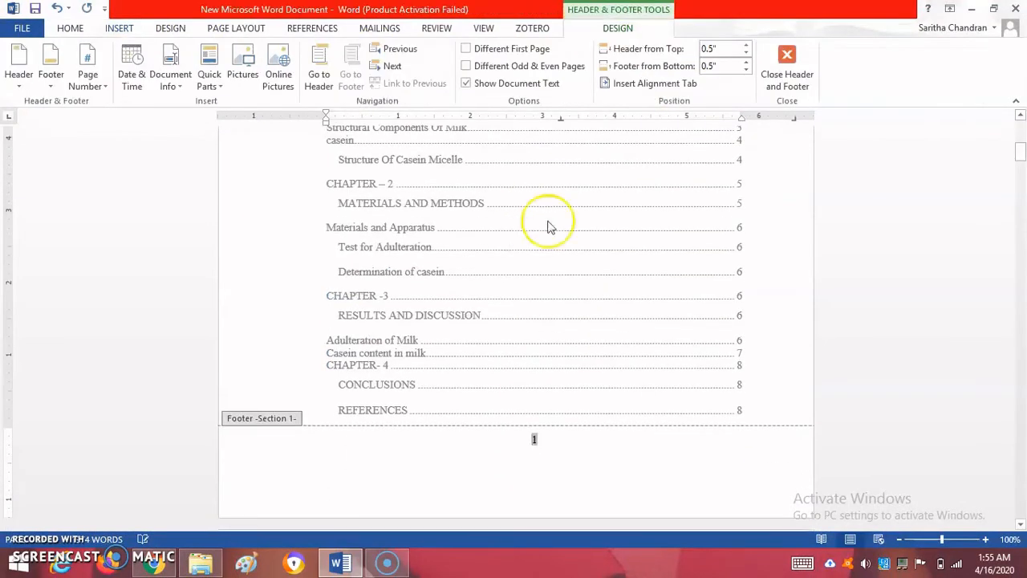
{"action": "left_click", "coordinate": [787, 68]}
{"action": "left_click", "coordinate": [914, 157]}
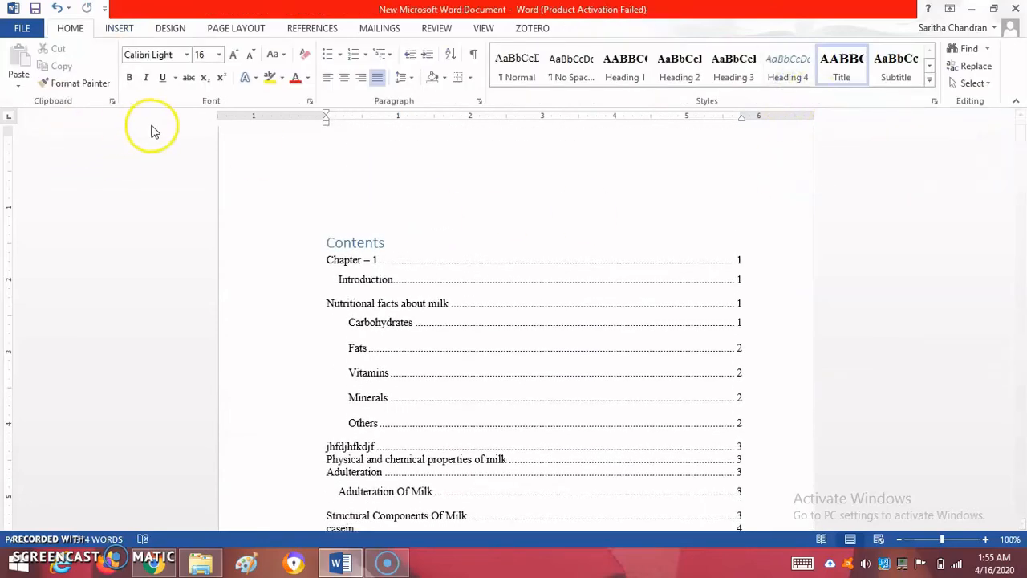
Insert the built-in Conservative cover page and go to its beginning
{"action": "left_click", "coordinate": [120, 29]}
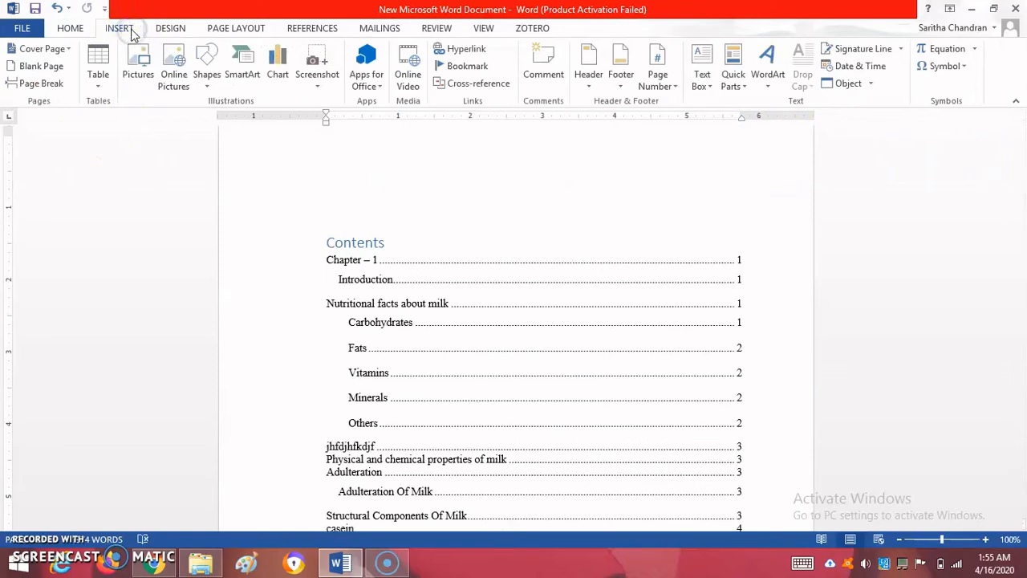
{"action": "left_click", "coordinate": [68, 51]}
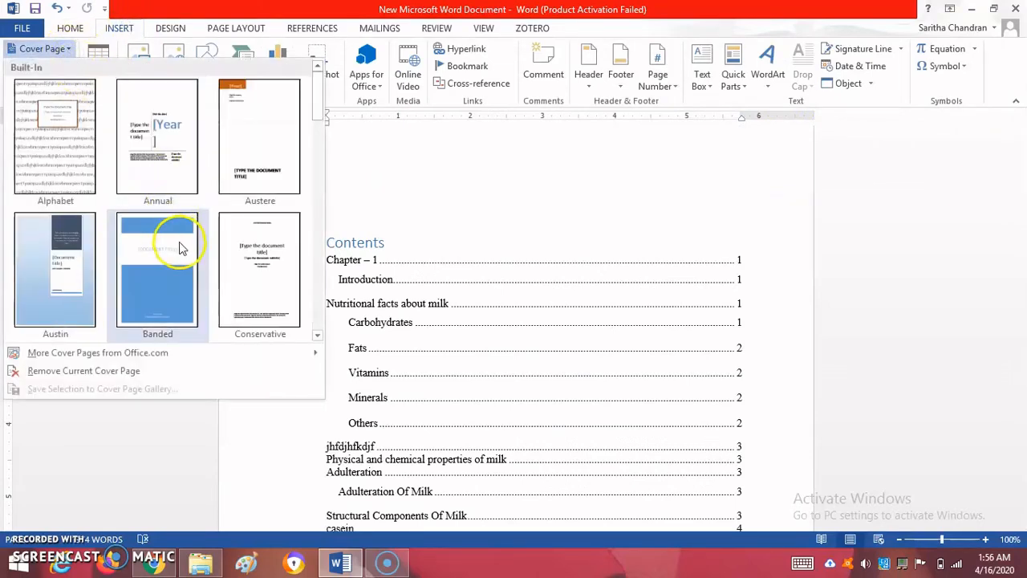
{"action": "left_click", "coordinate": [272, 270]}
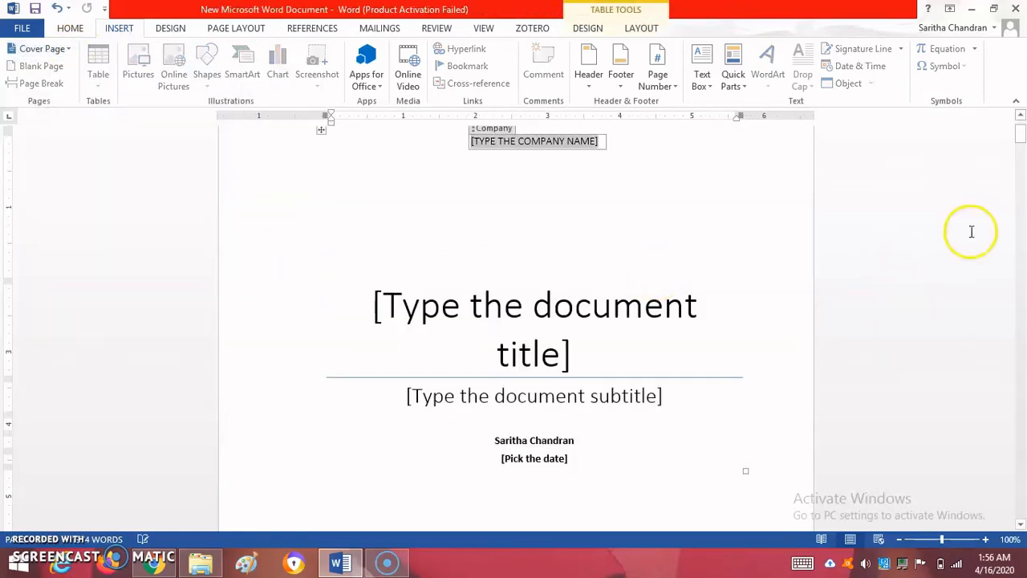
{"action": "left_click_drag", "start_coordinate": [1023, 136], "coordinate": [1019, 122]}
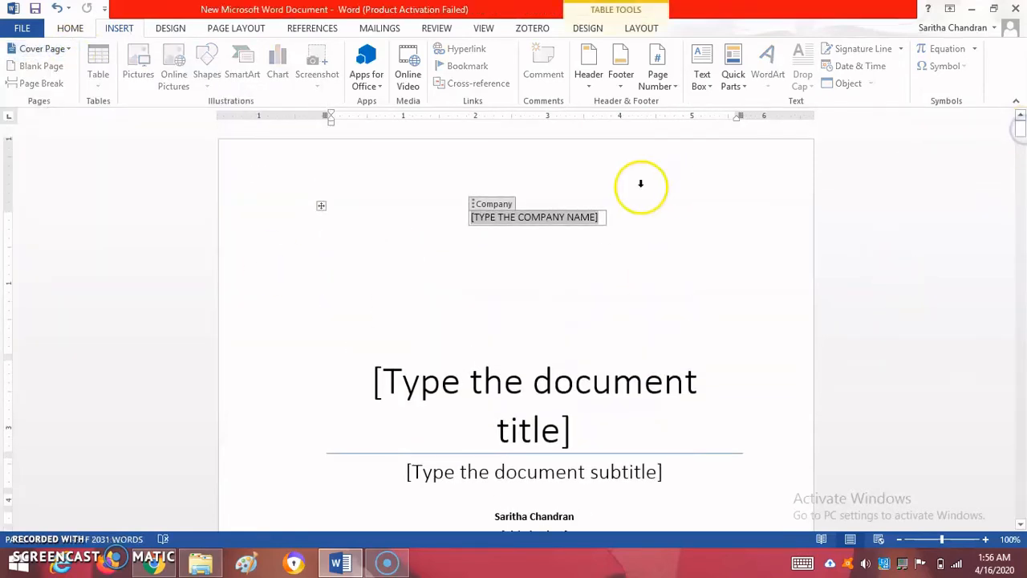